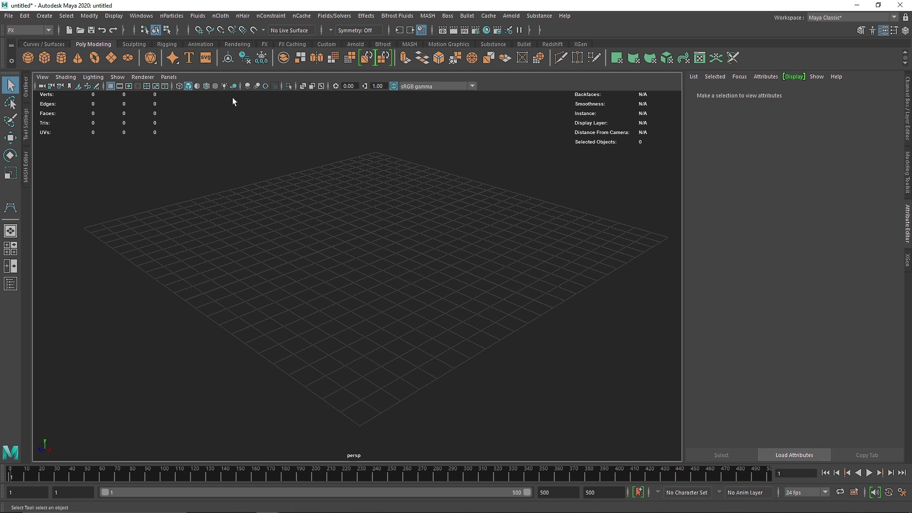
Switch the menu set to Modeling and back to FX.
left_click(49, 31)
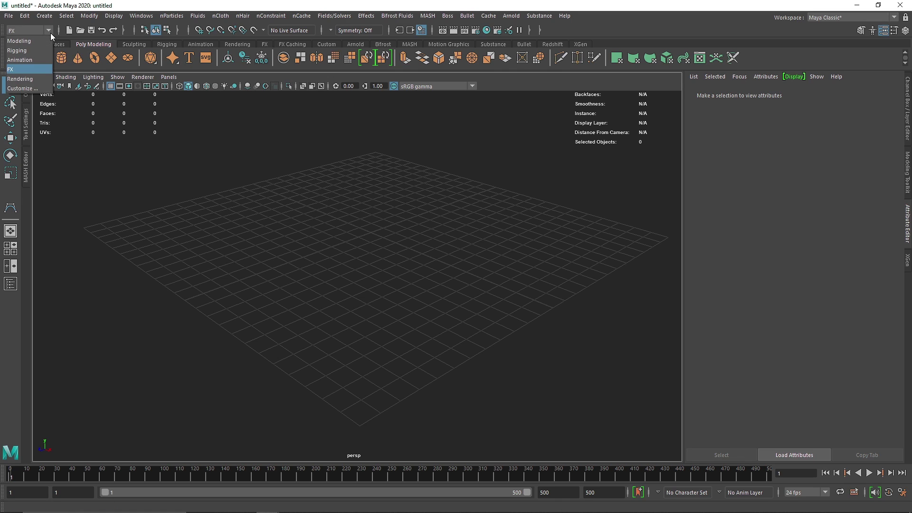
left_click(31, 41)
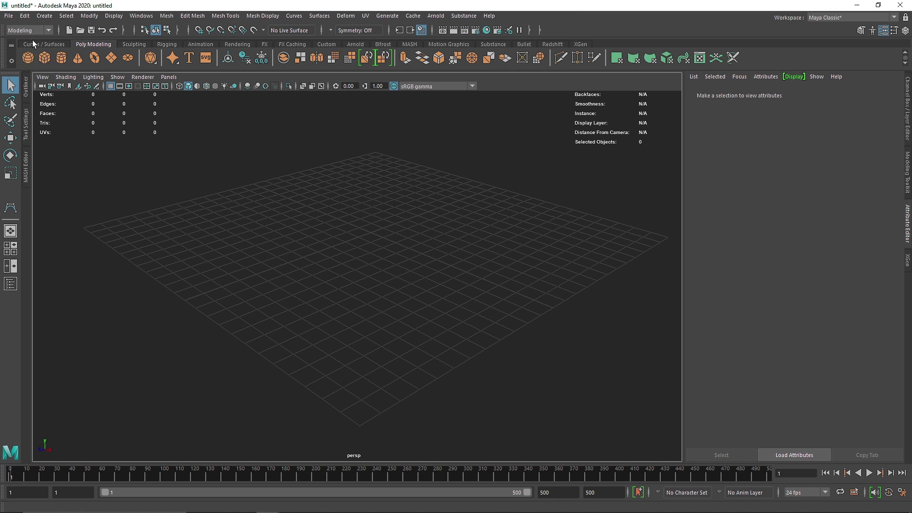
left_click(33, 31)
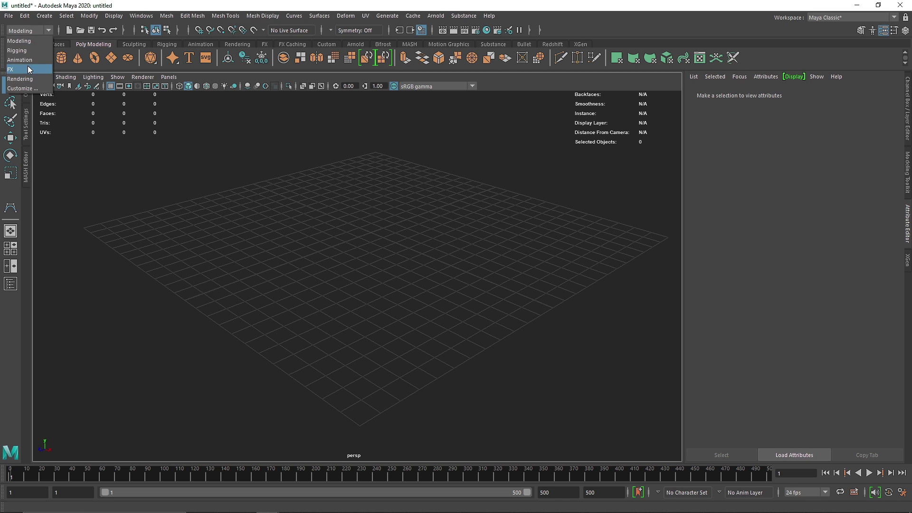
left_click(27, 69)
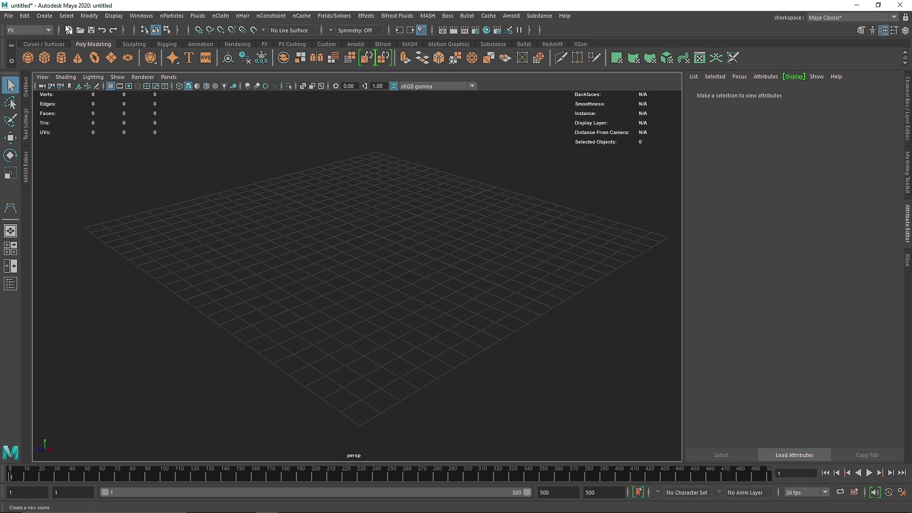
left_click(220, 16)
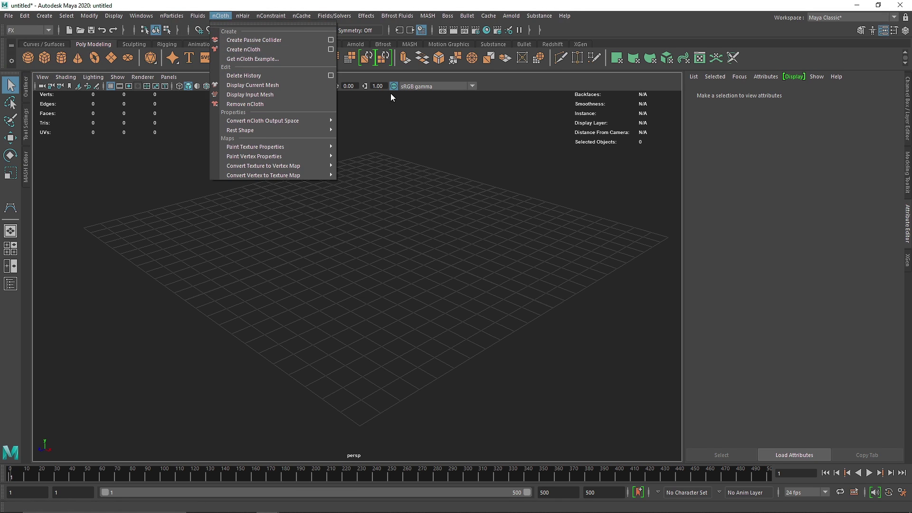
mouse_move(169, 13)
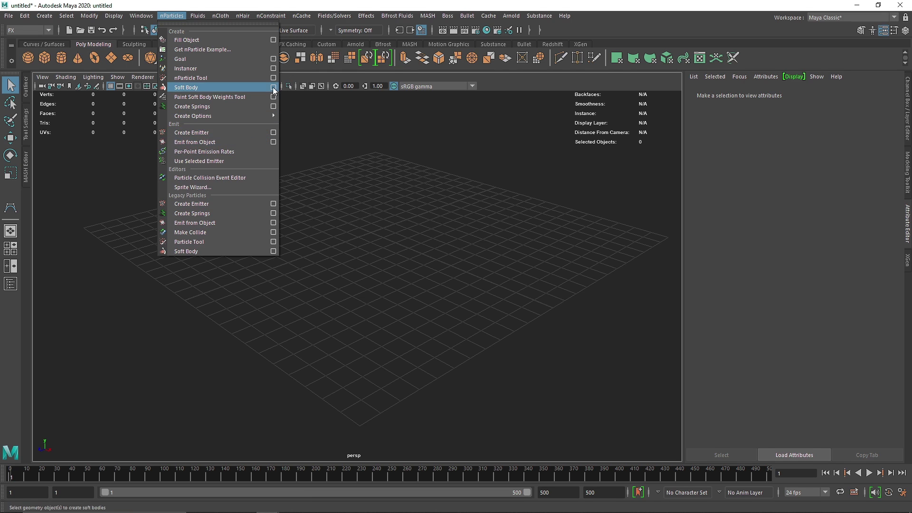
left_click(266, 16)
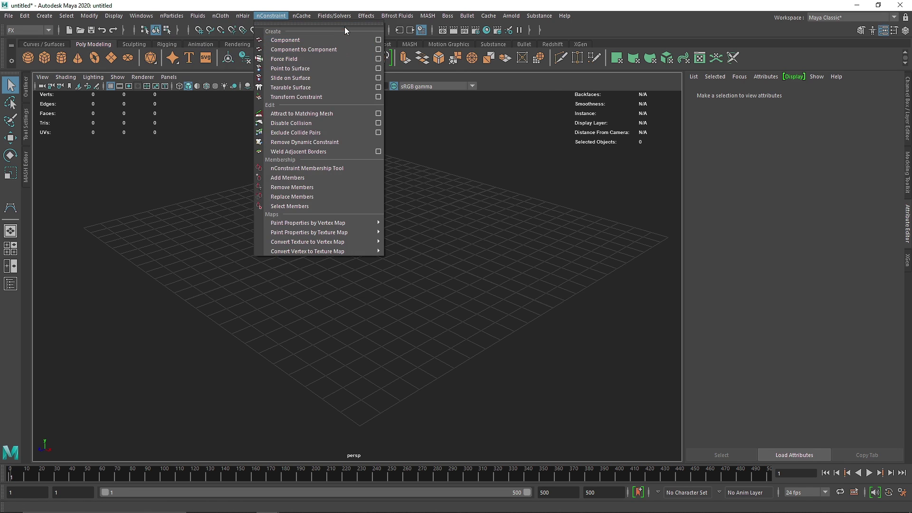
mouse_move(334, 15)
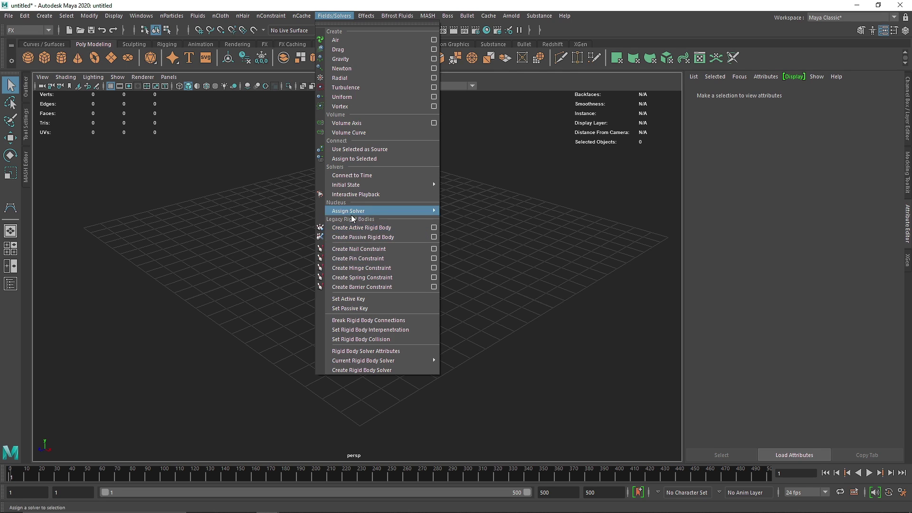
mouse_move(222, 17)
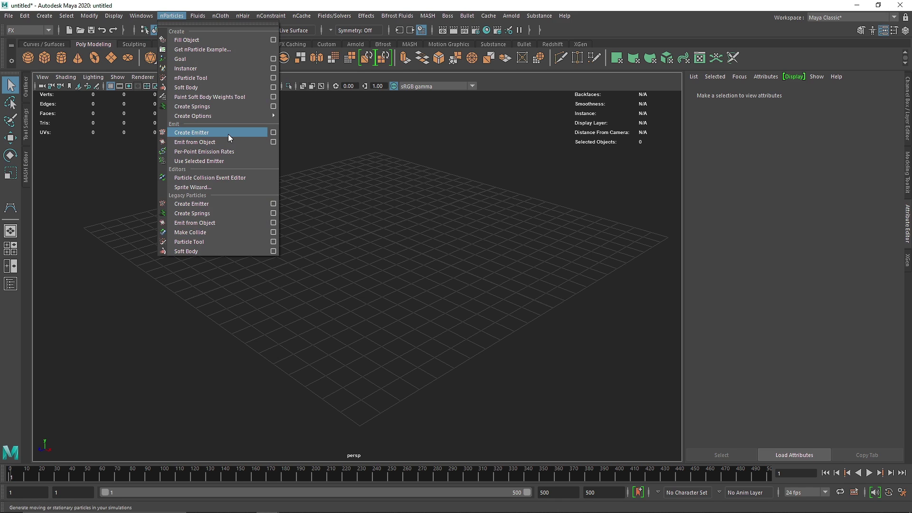
left_click(218, 17)
Create an nParticle emitter and move it to about X -3.6, Y 3.1.
left_click(172, 17)
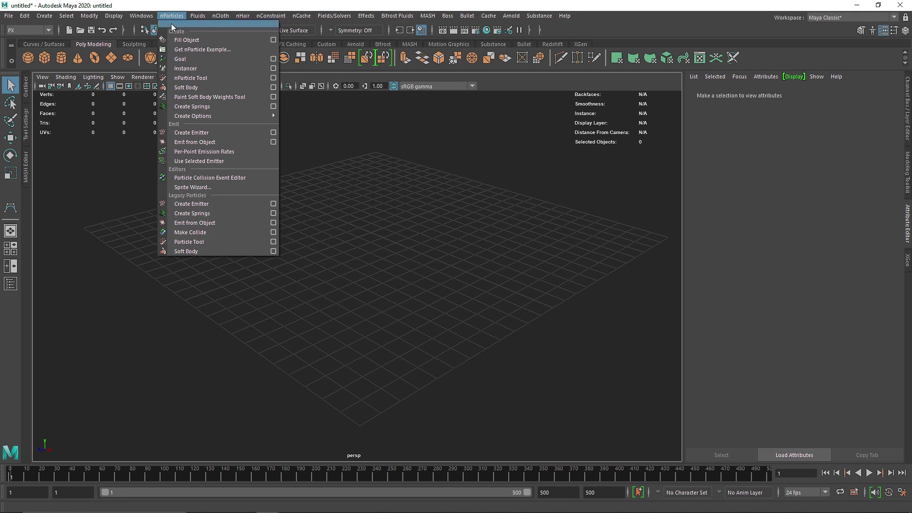
left_click(218, 136)
left_click_drag(326, 209, 426, 204, "alt")
key("w")
left_click_drag(380, 223, 319, 233)
left_click_drag(283, 204, 279, 155)
left_click_drag(380, 203, 337, 194, "alt")
Change the viewport background to light grey and hide the grid.
key("alt+b")
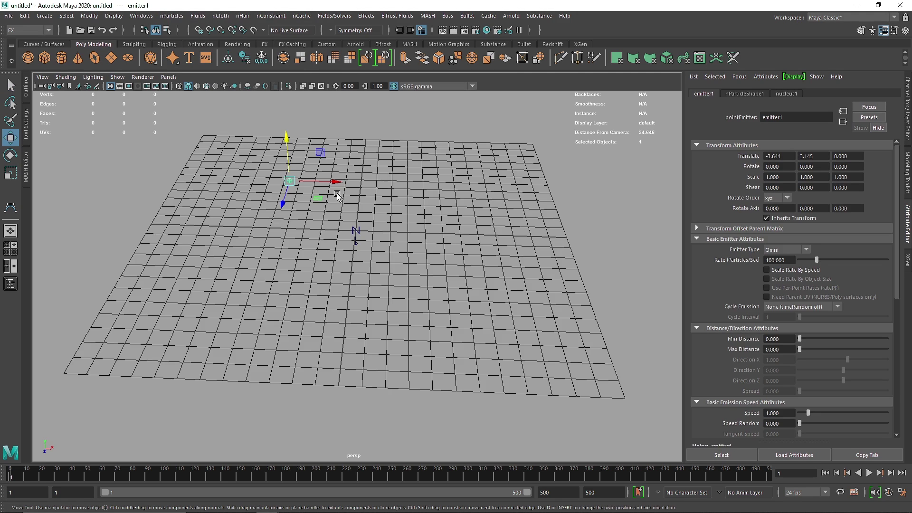
left_click(111, 86)
left_click_drag(367, 240, 366, 221, "alt")
scroll(384, 238, "up", 1)
middle_click_drag(394, 272, 388, 292, "alt")
scroll(388, 292, "up", 1)
Select the nParticle emitter and play the simulation to about frame 42.
left_click(349, 229)
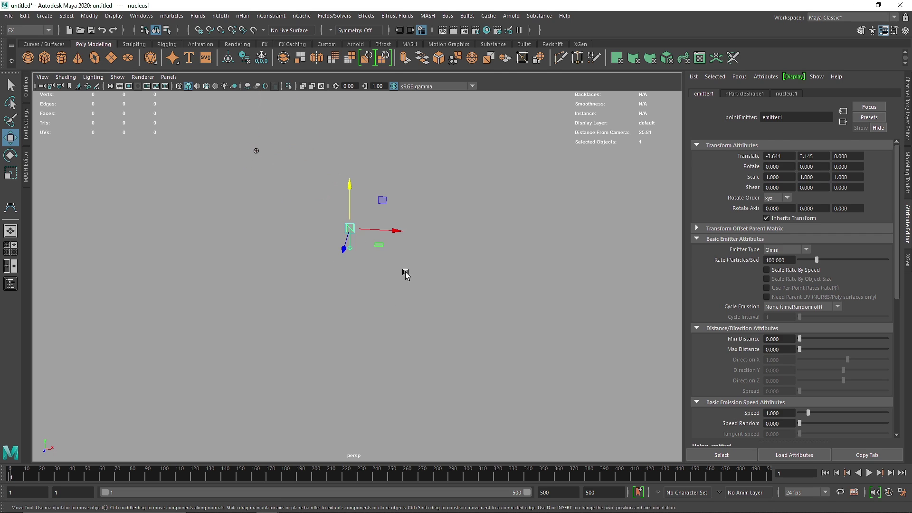
left_click_drag(234, 187, 256, 127)
left_click(869, 473)
left_click(869, 474)
Create a legacy particle emitter and move it to about X 3.4, Y 2.3.
left_click(171, 15)
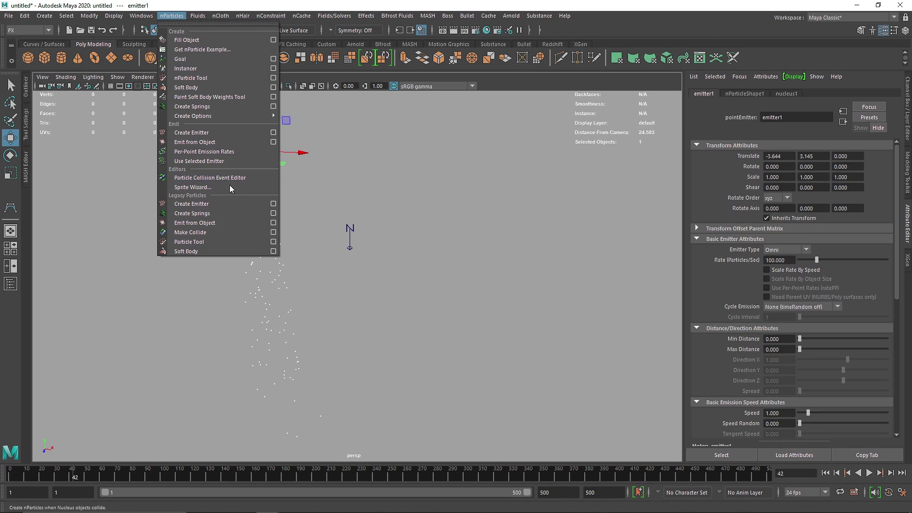
left_click(228, 204)
left_click_drag(400, 231, 484, 233)
left_click_drag(435, 209, 436, 158)
Play the simulation with both emitters to about frame 70 and inspect the legacy particles.
left_click(870, 473)
left_click(870, 473)
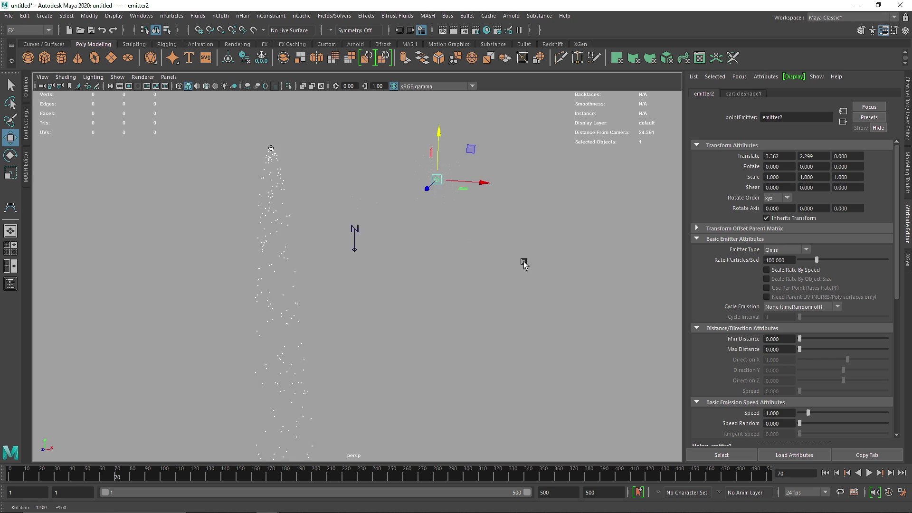
left_click_drag(493, 206, 439, 164)
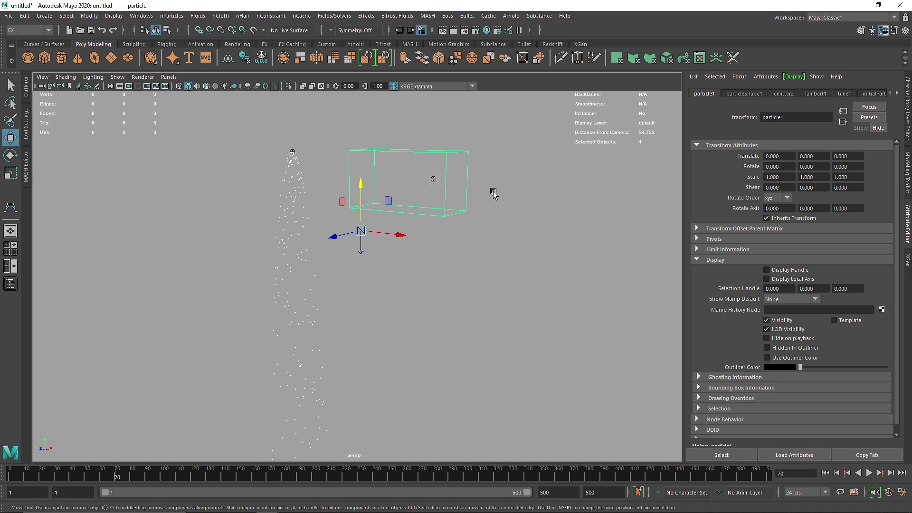
left_click(493, 191)
Switch the viewport background to the dark gradient and play the simulation on to about frame 157.
key("alt+b")
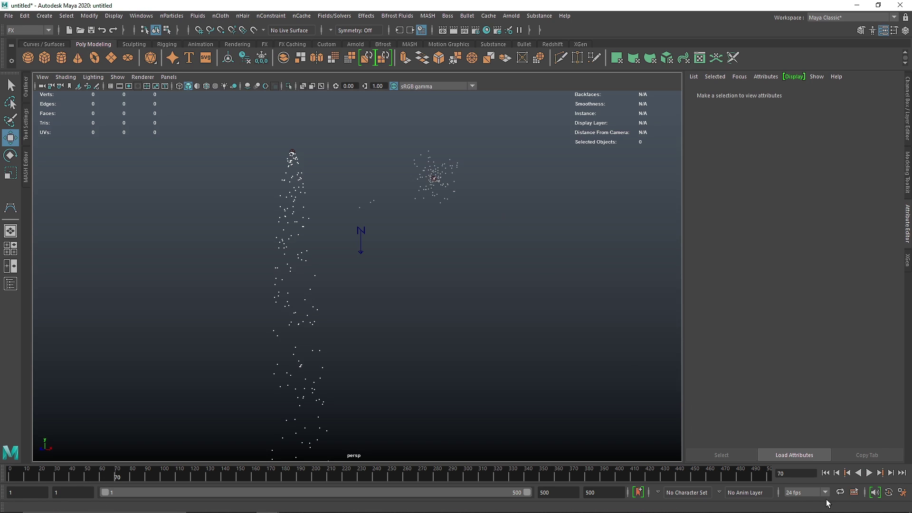
left_click(870, 473)
left_click(434, 178)
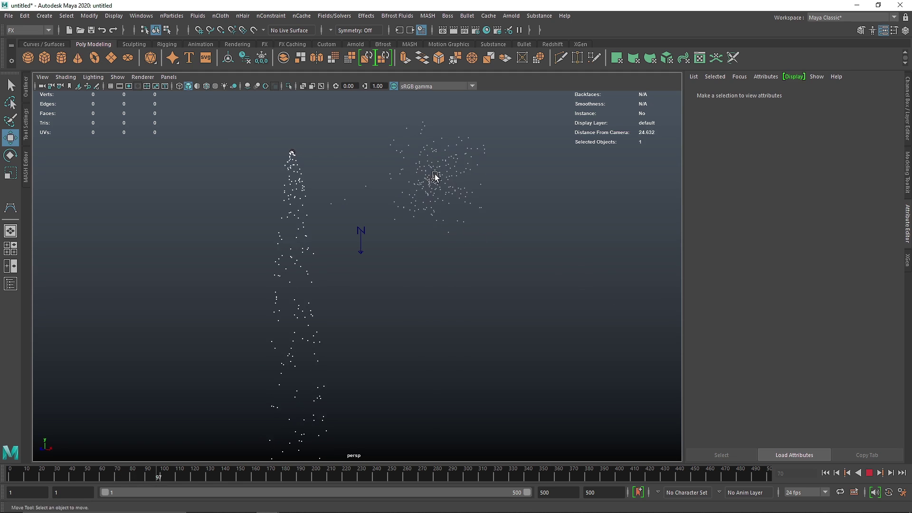
left_click_drag(458, 200, 497, 204, "alt")
left_click(868, 473)
Select the nParticles and set the gravity of their nucleus solver to about 32.4.
left_click_drag(468, 243, 416, 181, "alt")
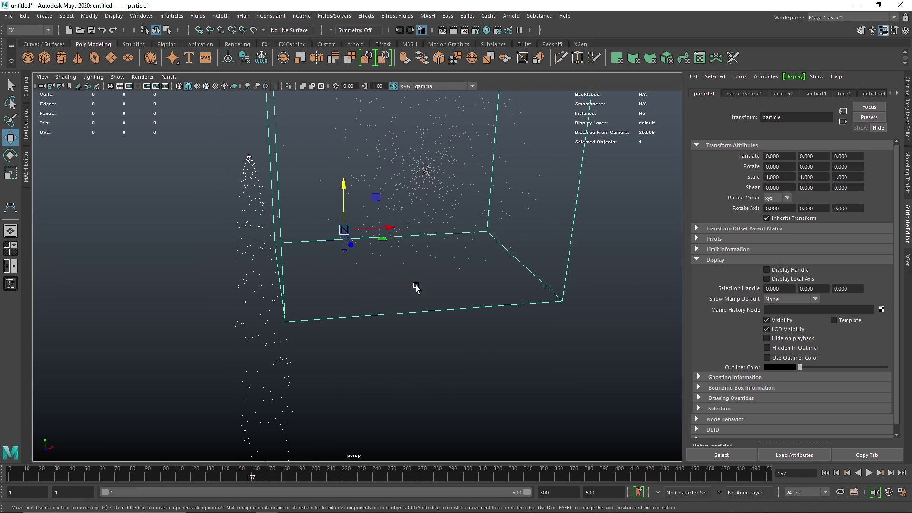
left_click_drag(233, 139, 305, 209)
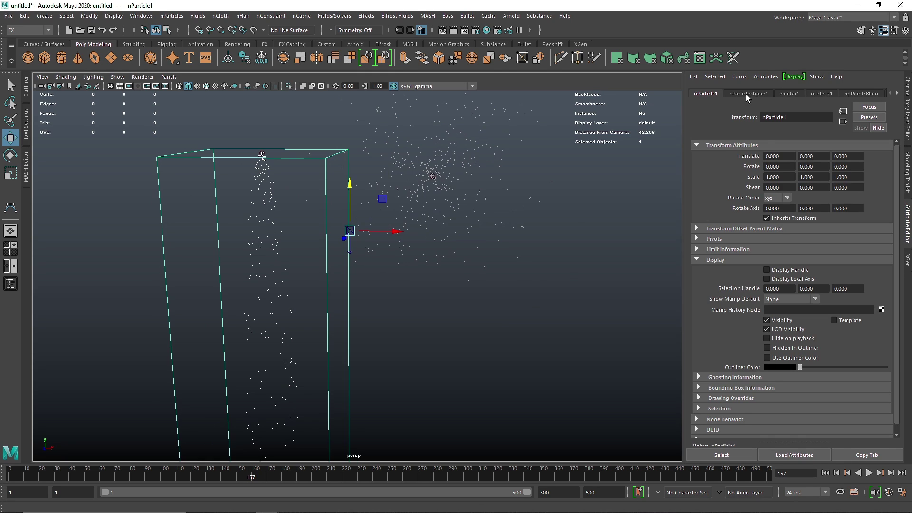
left_click(822, 94)
left_click_drag(834, 267, 817, 267)
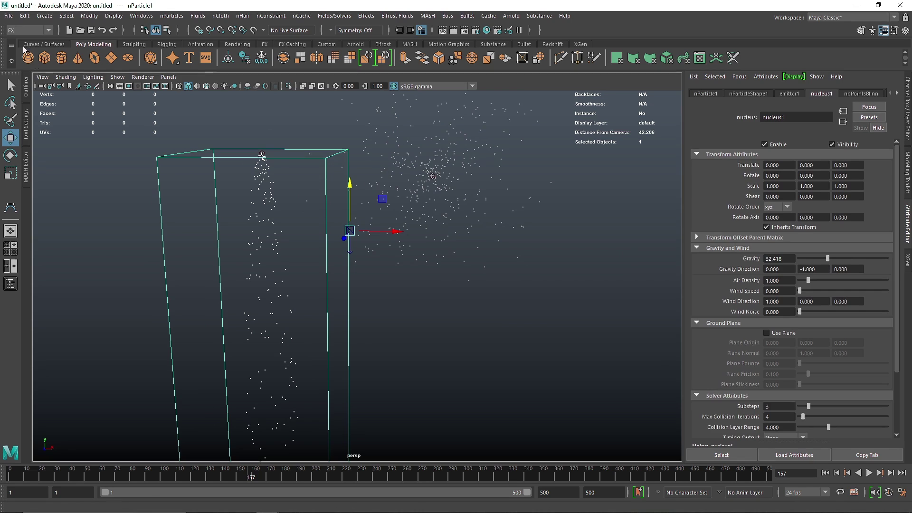
Delete both emitters, their particle objects and the nucleus from the scene using the Outliner.
left_click(26, 85)
left_click(66, 153)
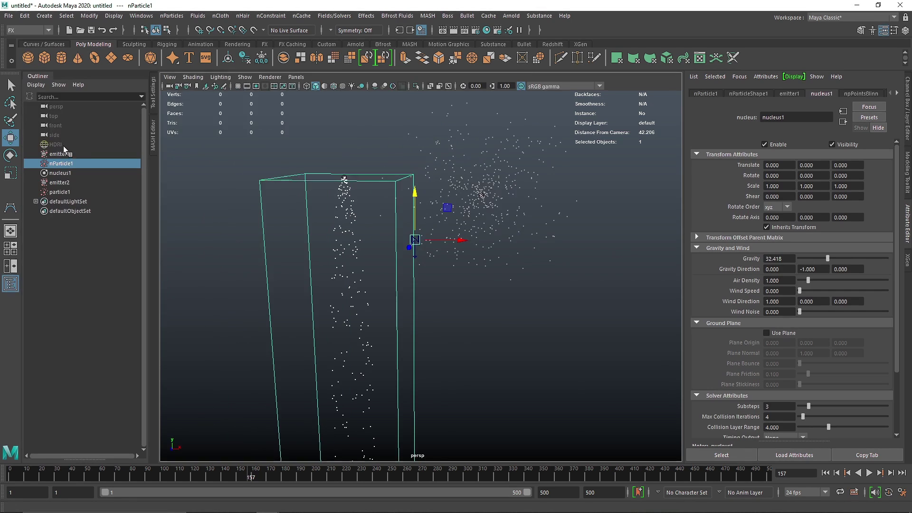
left_click(70, 192, "shift")
key("Delete")
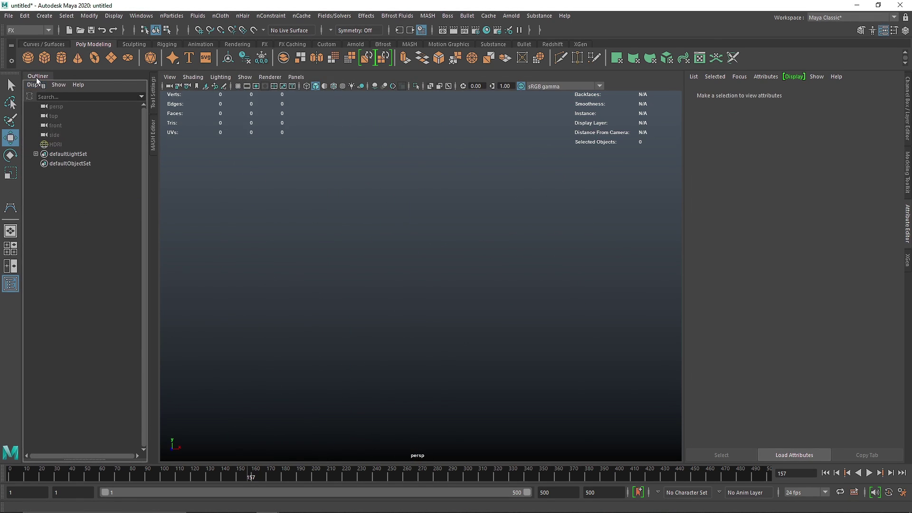
left_click(37, 76)
Open the options for creating an nParticle emitter, enlarge the dialog and choose Omni as the emitter type.
left_click(172, 15)
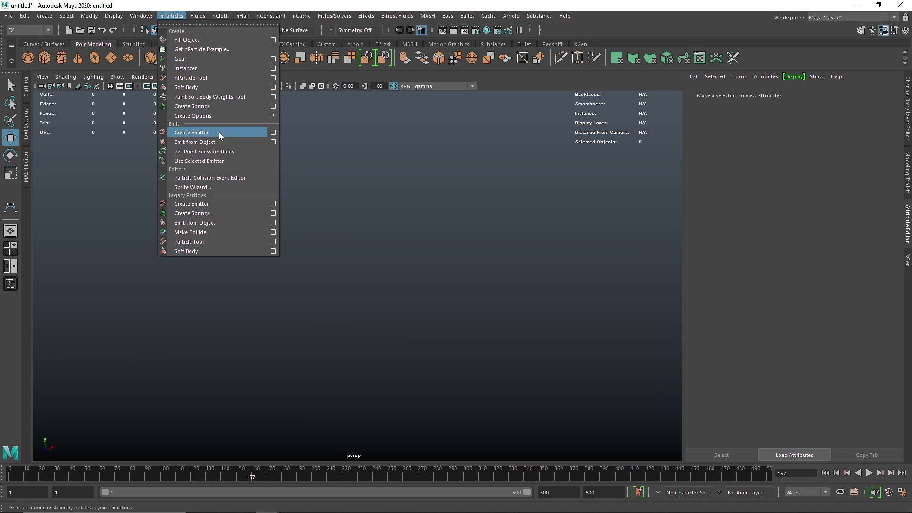
left_click(274, 134)
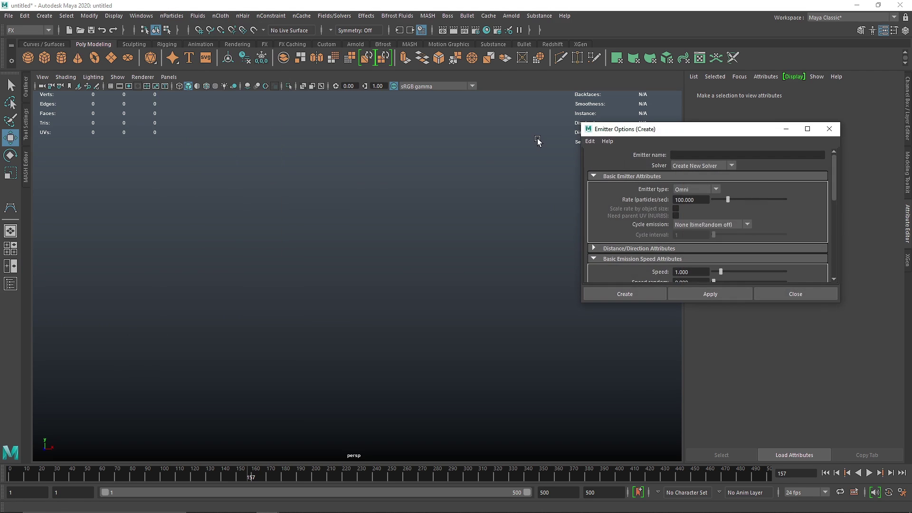
left_click_drag(668, 127, 457, 118)
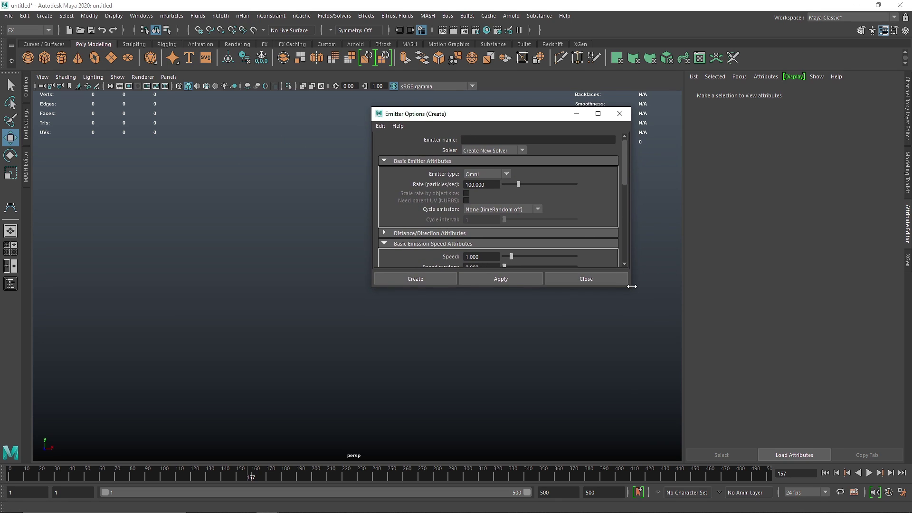
left_click_drag(631, 290, 648, 346)
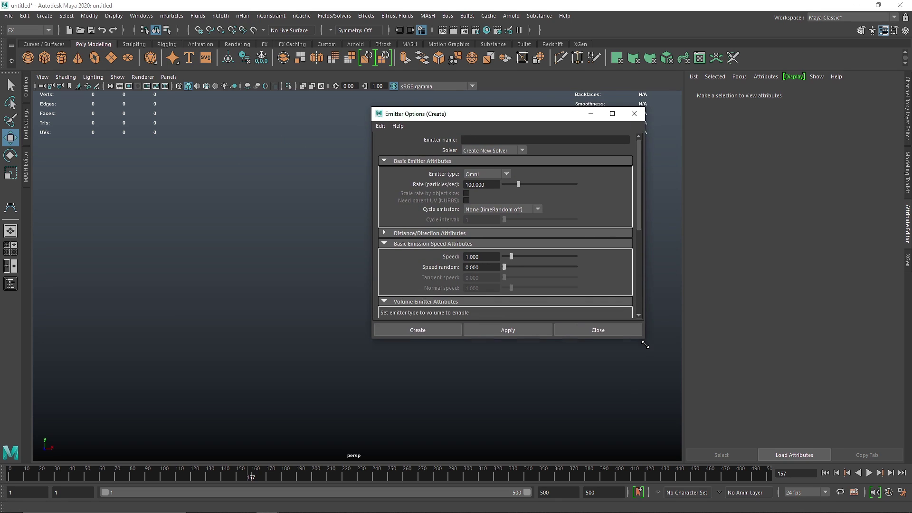
left_click(486, 175)
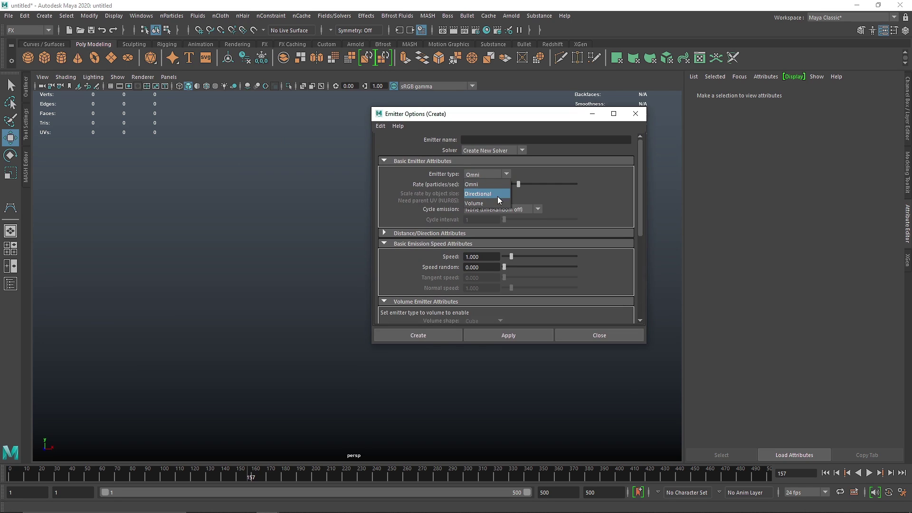
left_click(488, 185)
Switch the emitter type to Volume and back to Omni.
left_click(481, 177)
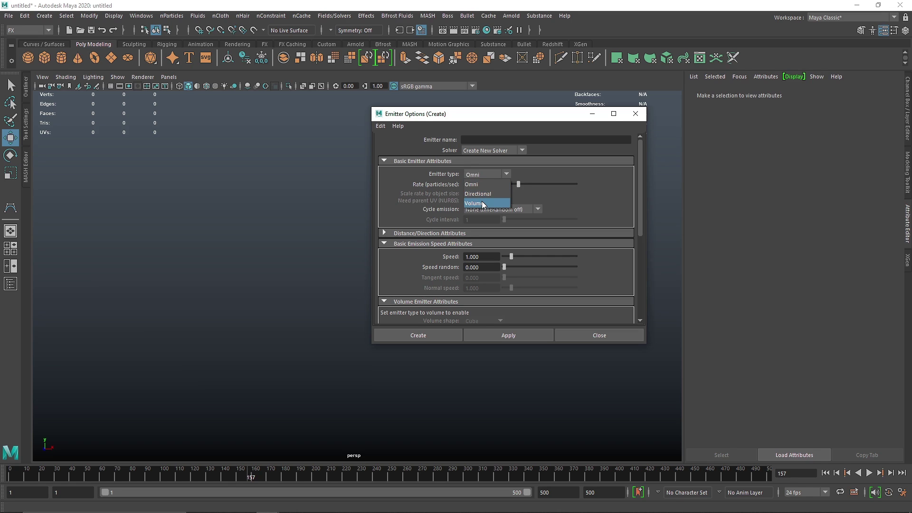
left_click(482, 204)
left_click(483, 176)
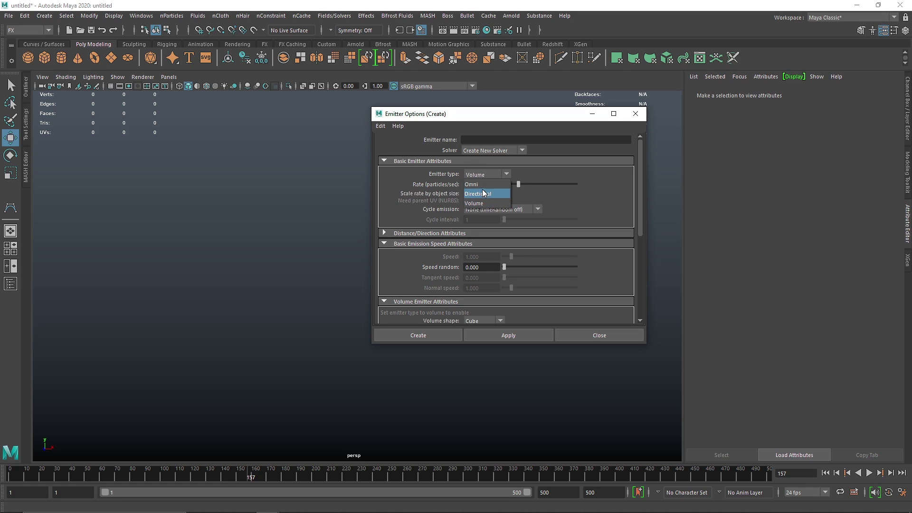
left_click(487, 186)
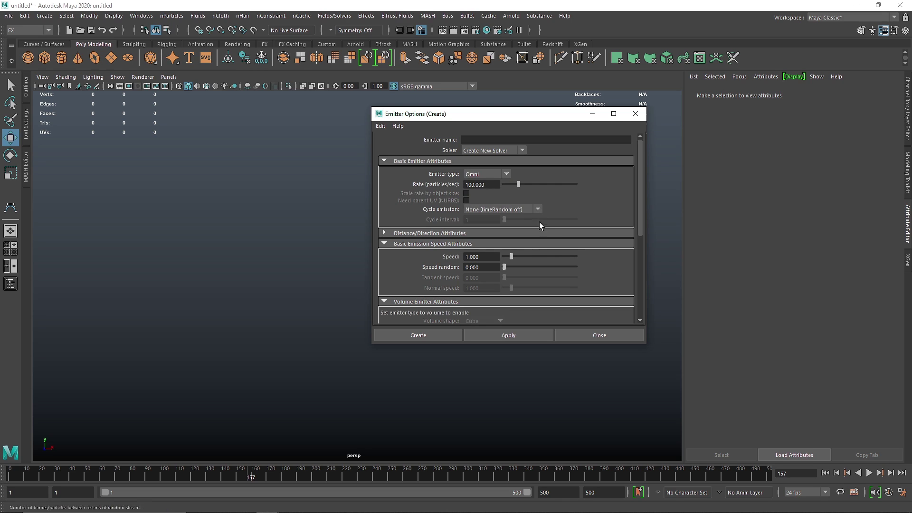
Set the emission speed to 1 and create the omni nParticle emitter.
scroll(513, 228, "down", 1)
double_click(481, 228)
type("1")
key("Tab")
scroll(484, 256, "down", 3)
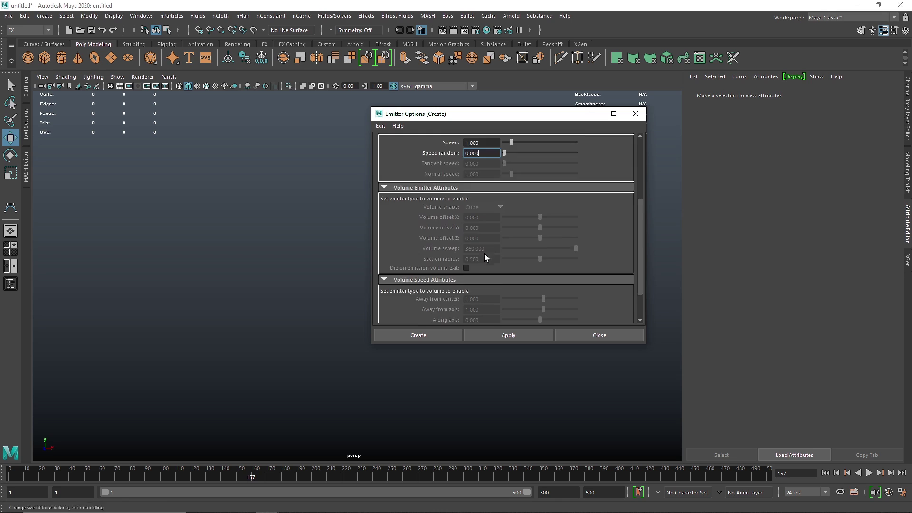
scroll(484, 256, "down", 1)
left_click(426, 335)
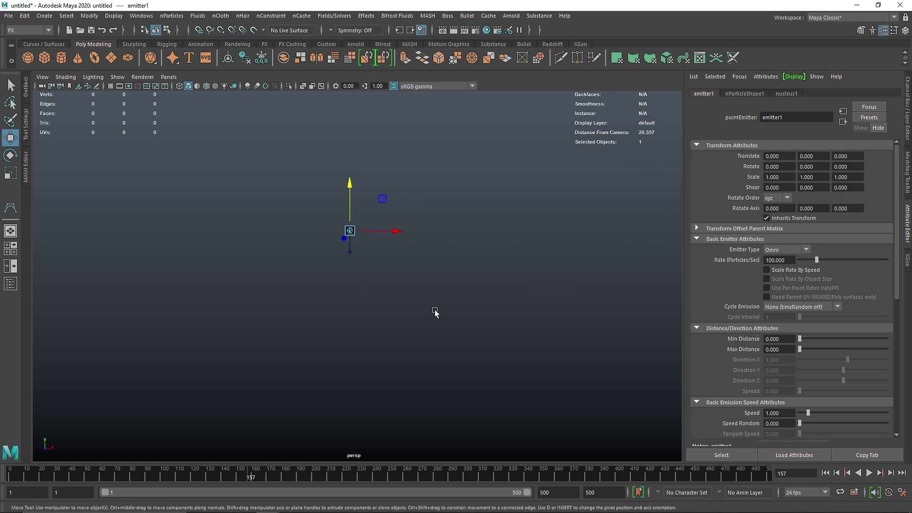
Show the Outliner and raise the new emitter to about Y 1.3.
left_click_drag(373, 237, 341, 241, "alt")
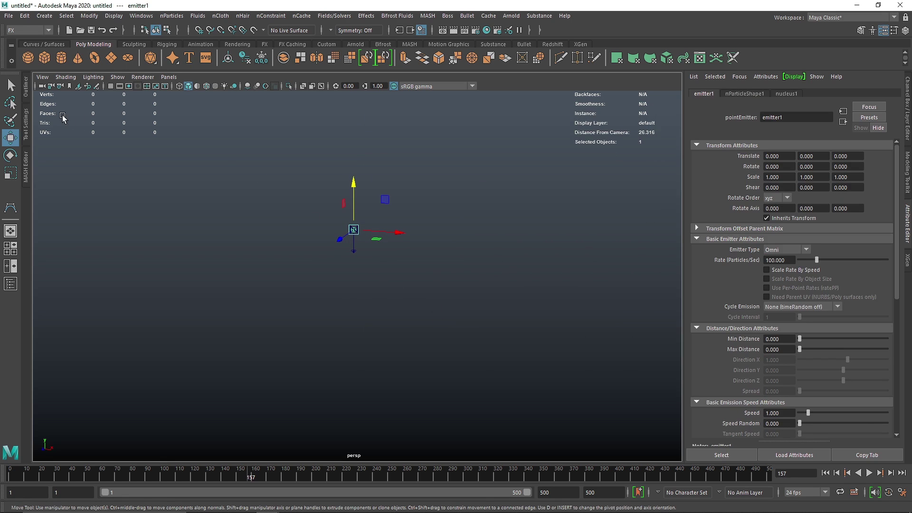
left_click(26, 90)
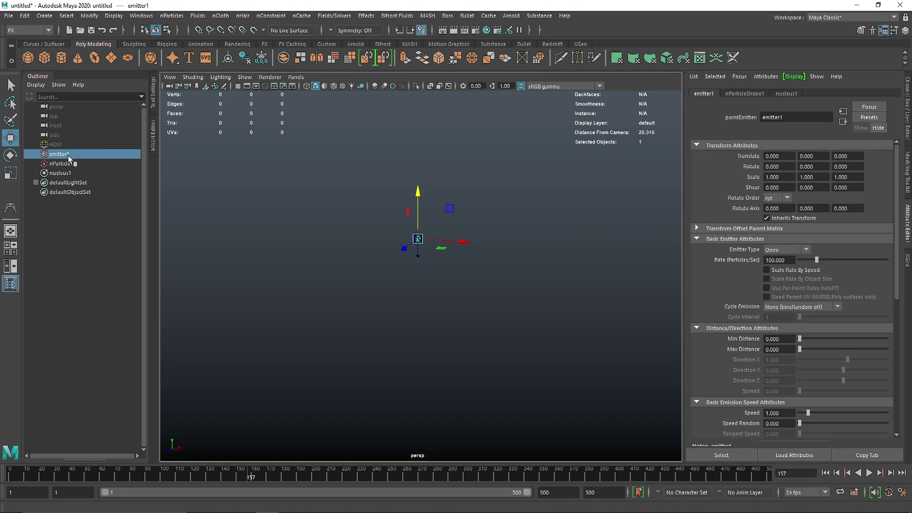
left_click_drag(417, 196, 416, 170)
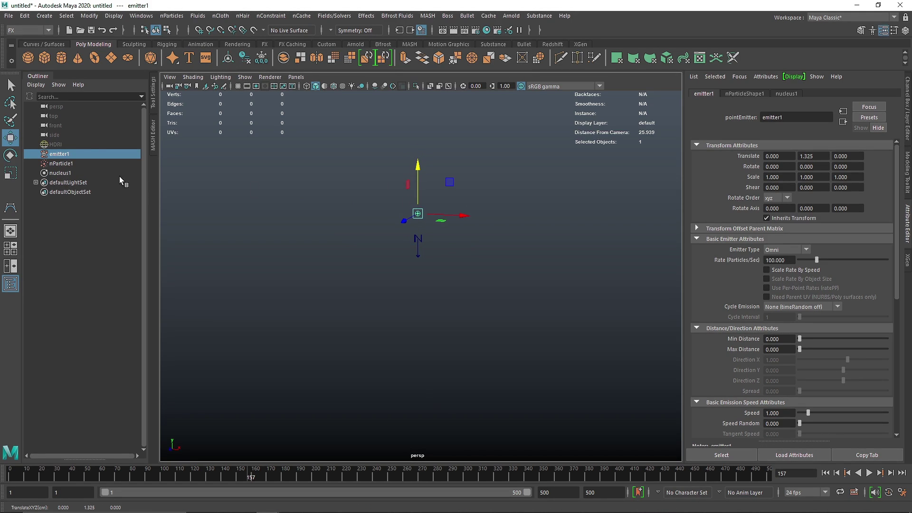
Select the emitter again, raise it to about Y 6.02 and collapse the Outliner.
left_click(87, 162)
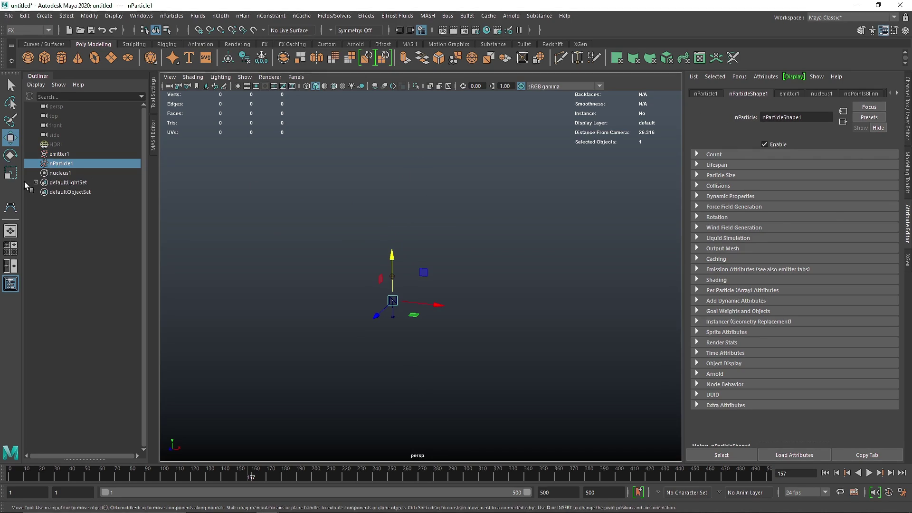
left_click(58, 156)
left_click_drag(393, 236, 332, 157)
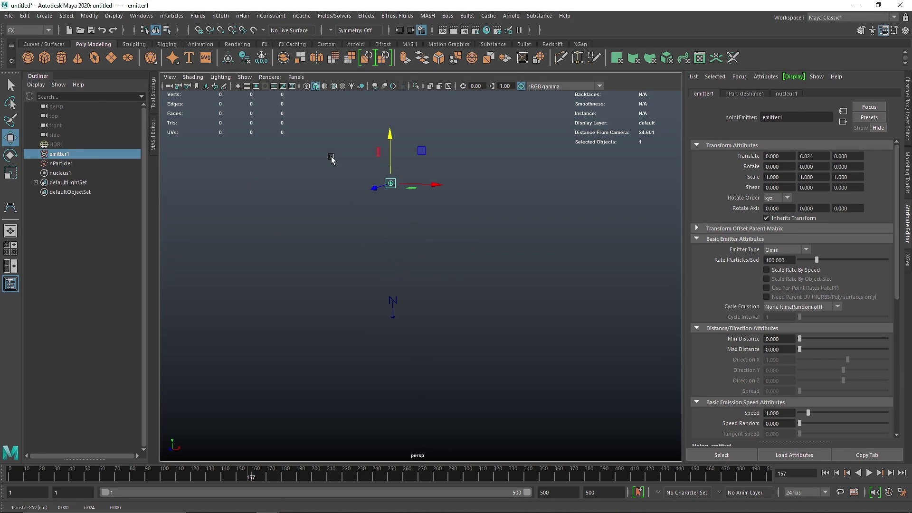
left_click(30, 78)
Play the omni emitter's simulation from the first frame, stop it and rewind to frame 1.
left_click(869, 473)
left_click(825, 473)
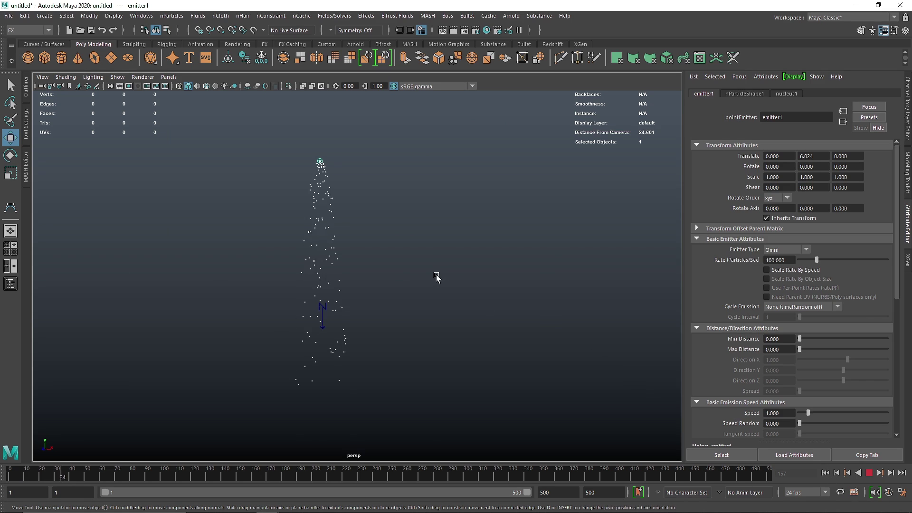
left_click(869, 474)
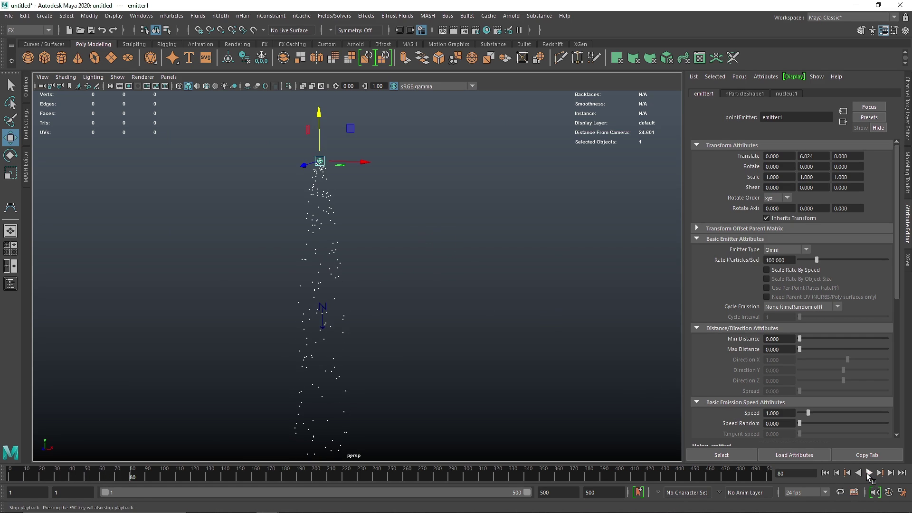
left_click(827, 474)
middle_click_drag(417, 230, 429, 291, "alt")
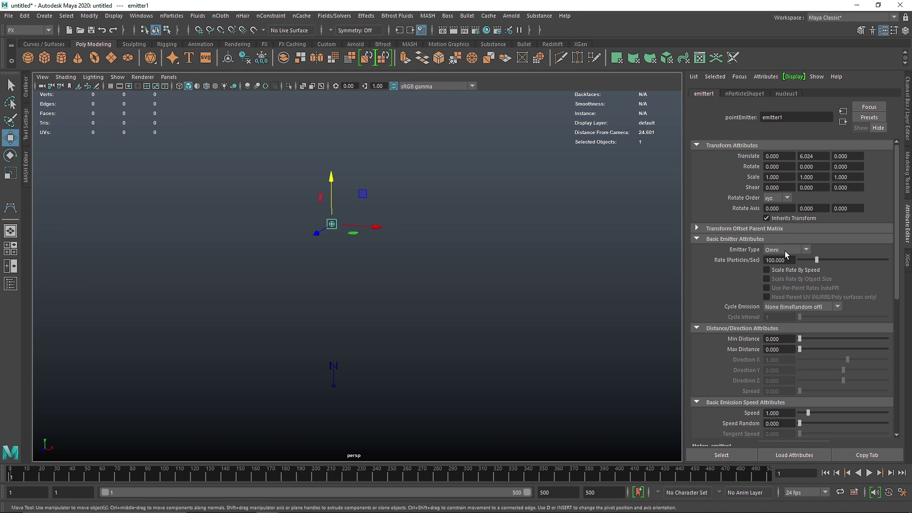
Switch the emitter type to Directional, play the simulation and set the direction to about X 2.5, Y 2.2 and Z 2.5.
left_click(785, 250)
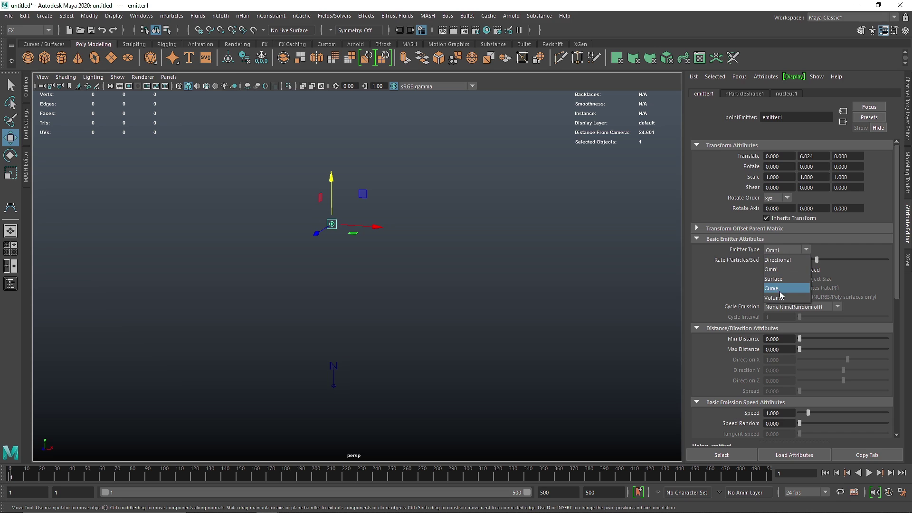
left_click(789, 261)
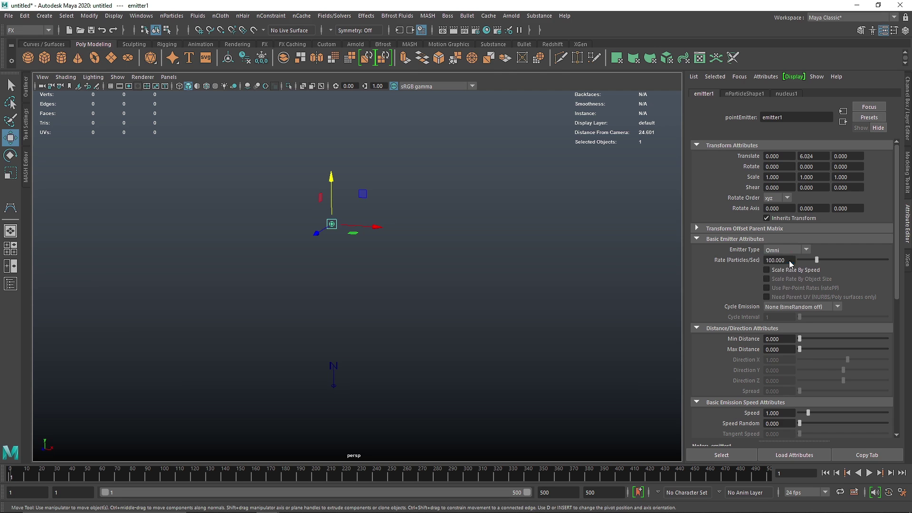
left_click(869, 473)
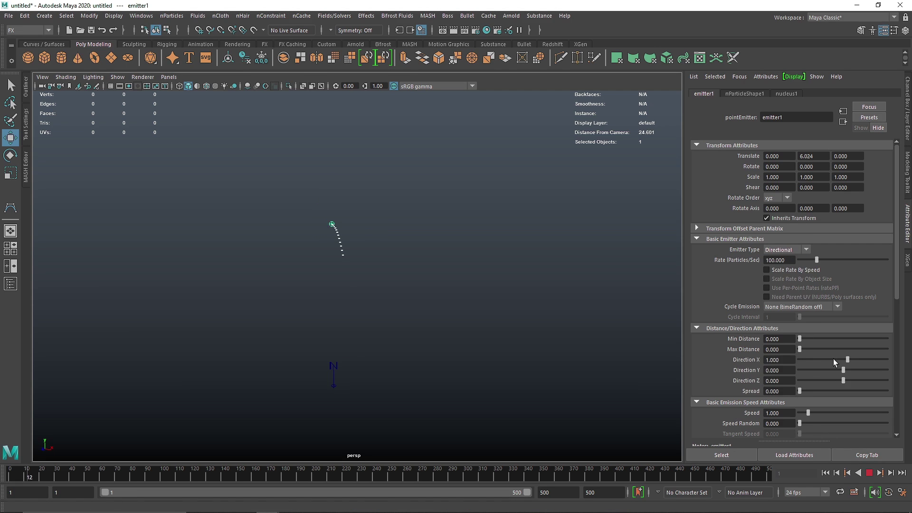
left_click_drag(848, 360, 853, 370)
left_click_drag(852, 380, 849, 381)
mouse_move(508, 323)
left_mouse_down("alt")
mouse_move(424, 317)
mouse_move(494, 323)
left_mouse_up("alt")
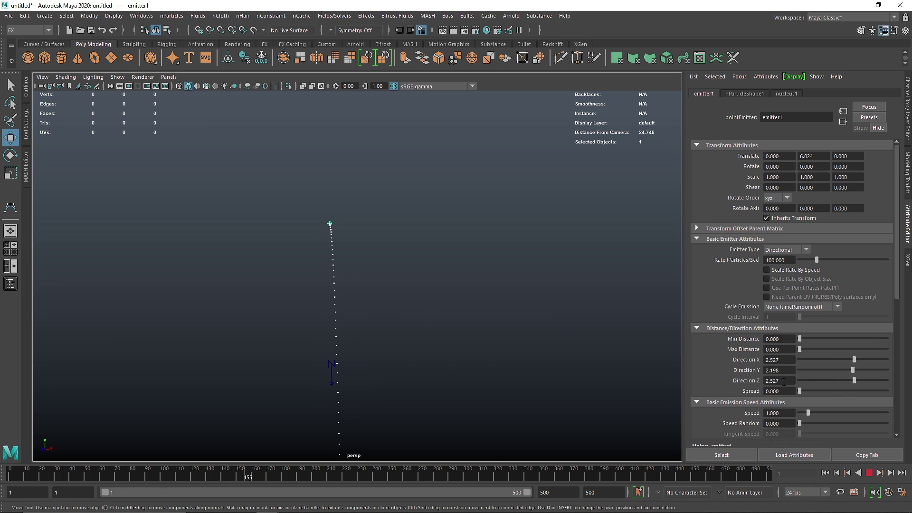
Set the emitter's Direction X to 5 and its Direction Y and Z to 0.
left_click(780, 359)
left_click(790, 379)
type("0")
left_click_drag(783, 371, 761, 373)
type("0")
type("5")
left_click(775, 371)
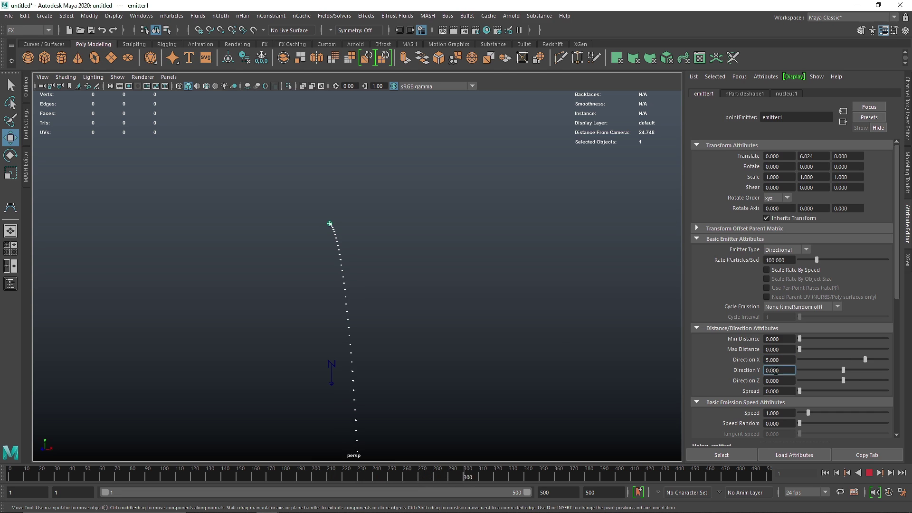
key("shift+Tab")
Switch the emitter type to Omni and then Surface, stop playback and return to frame 1.
left_click(786, 251)
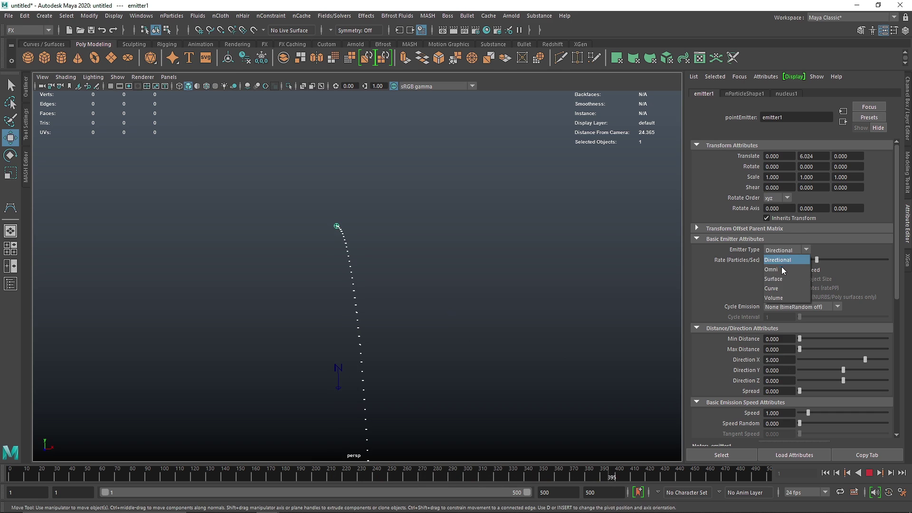
left_click(782, 269)
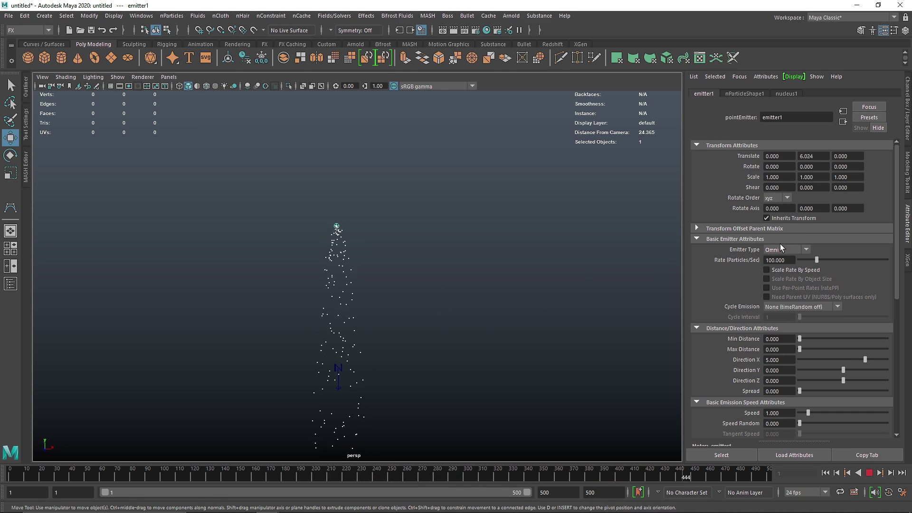
left_click(782, 249)
left_click(781, 280)
left_click(869, 473)
left_click(832, 474)
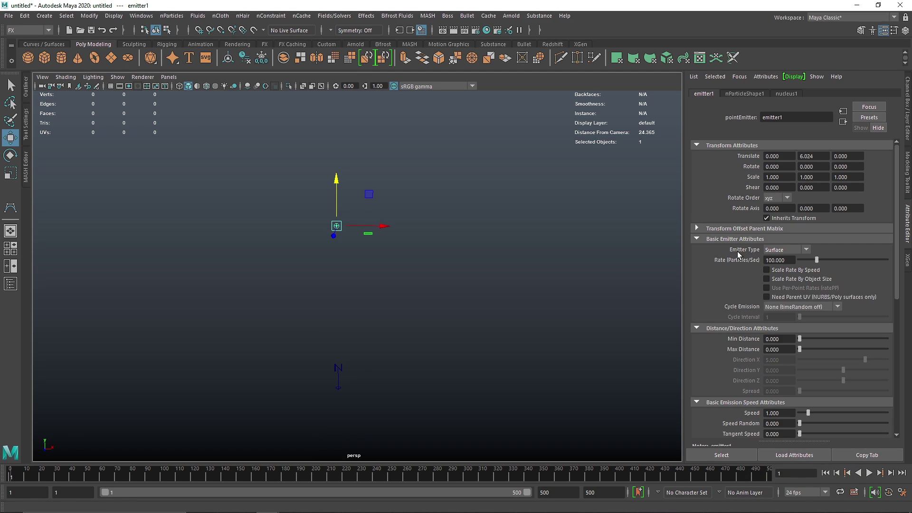
Set the emitter type to Curve and look through the available curve creation tools.
left_click(779, 250)
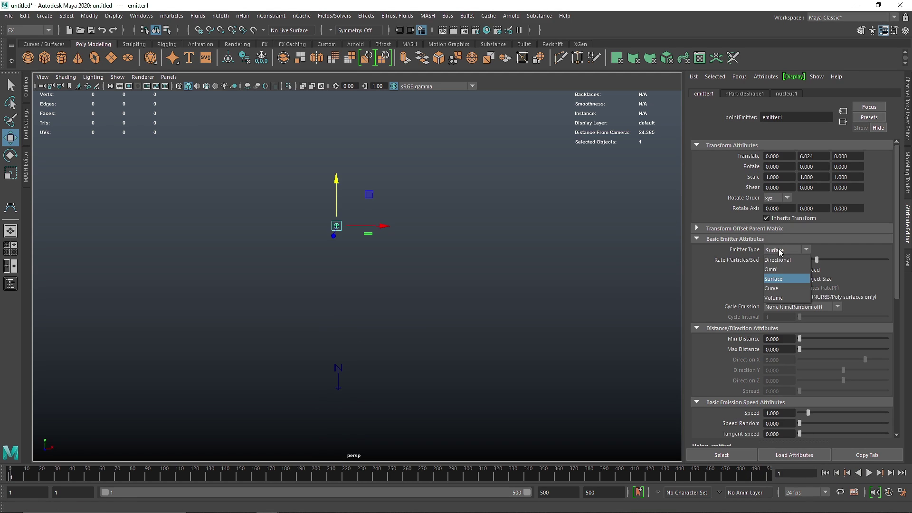
left_click(784, 287)
left_click(67, 16)
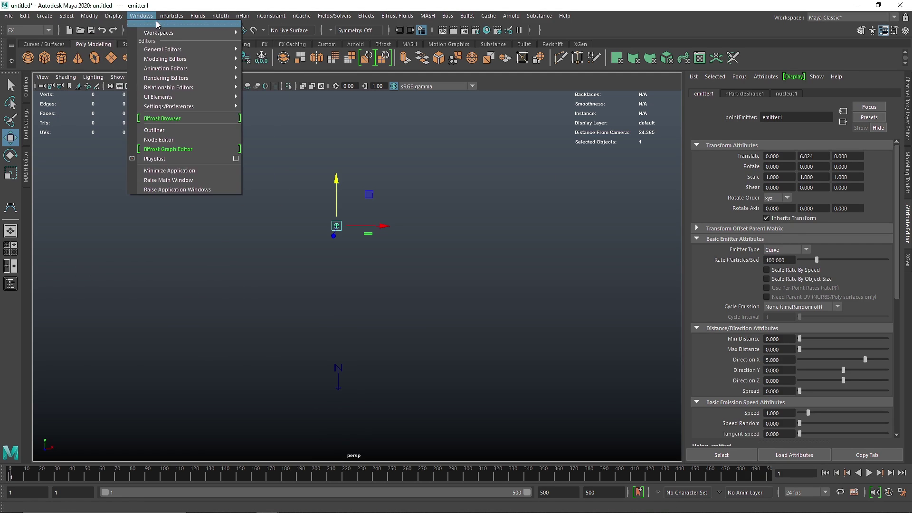
mouse_move(45, 16)
mouse_move(105, 89)
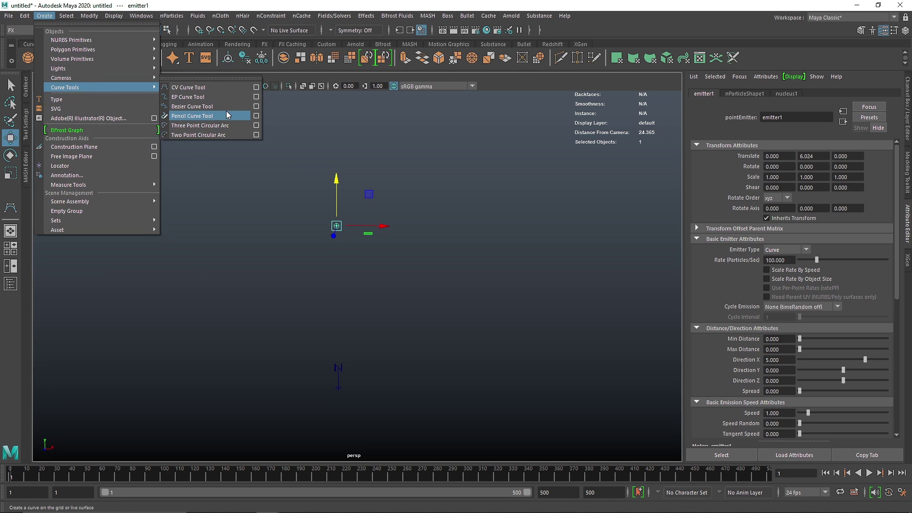
Set the emitter type to Volume, play the simulation briefly and inspect the particles leaving the cube.
left_click(779, 251)
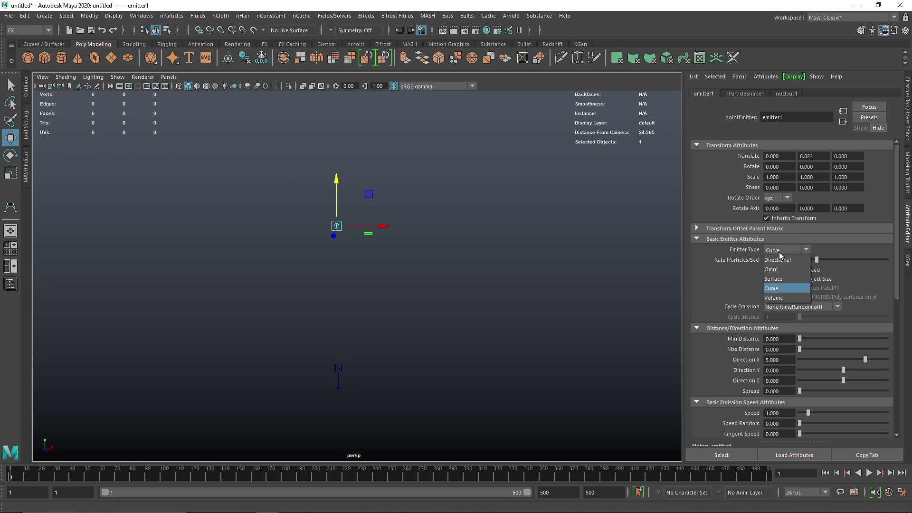
left_click(775, 297)
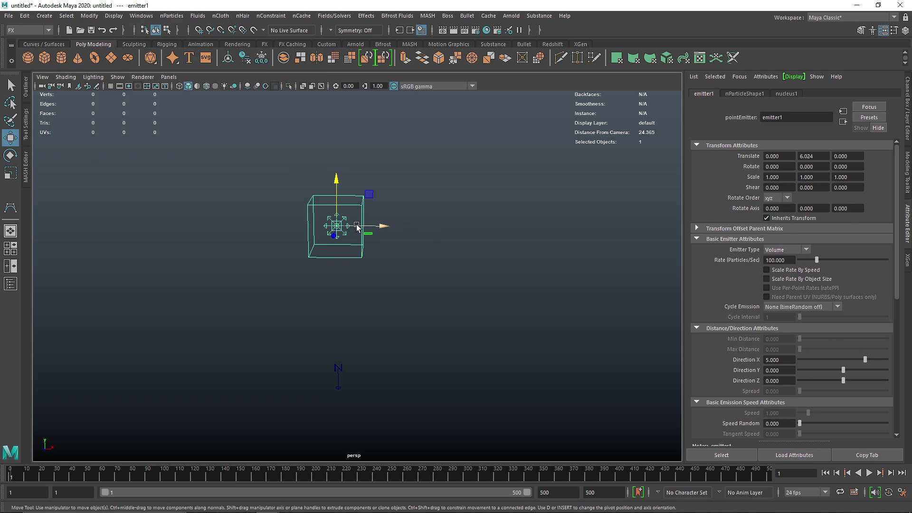
left_click_drag(357, 227, 351, 231, "alt")
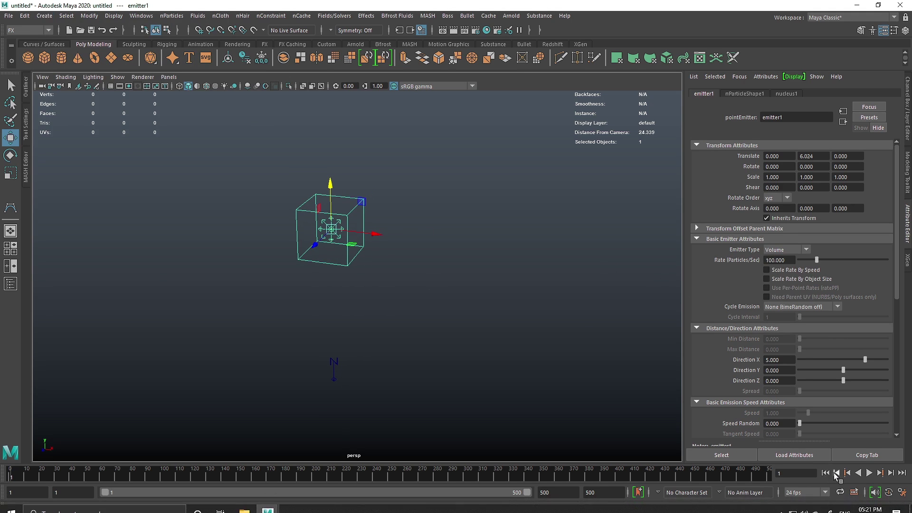
left_click(869, 473)
left_click(869, 473)
left_click_drag(366, 276, 468, 281, "alt")
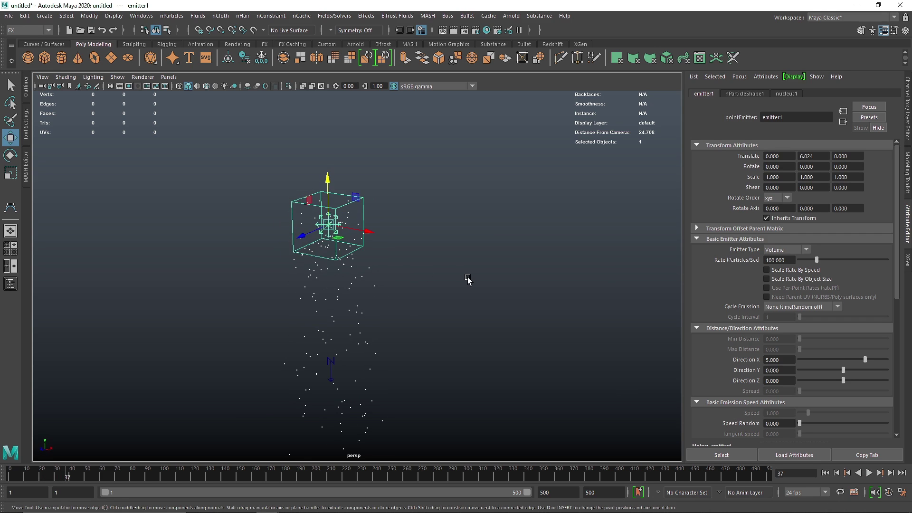
Return the emitter type to Omni and look through its distance, speed and volume attributes.
left_click(796, 251)
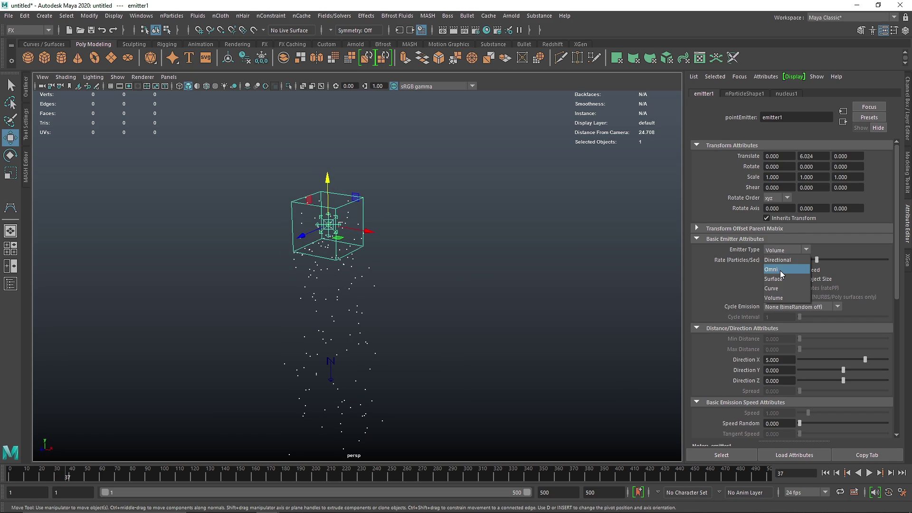
left_click(780, 270)
scroll(728, 360, "down", 3)
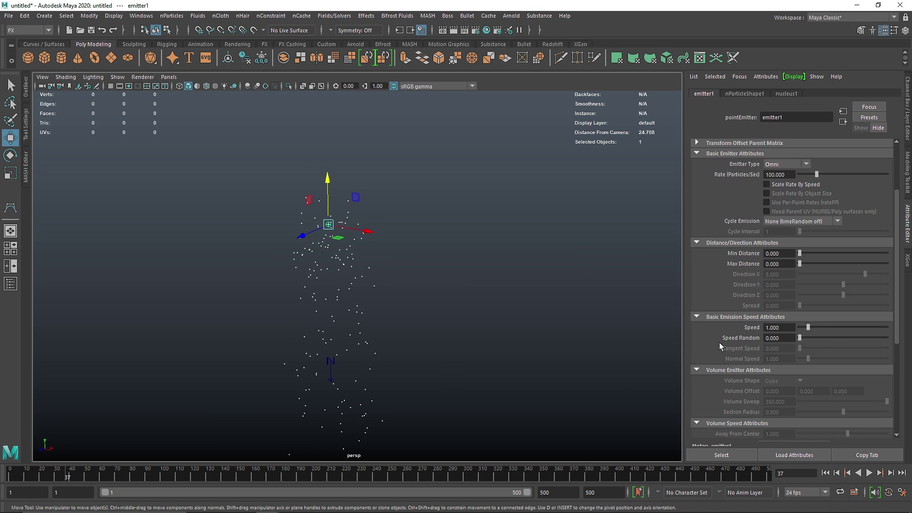
scroll(760, 354, "down", 3)
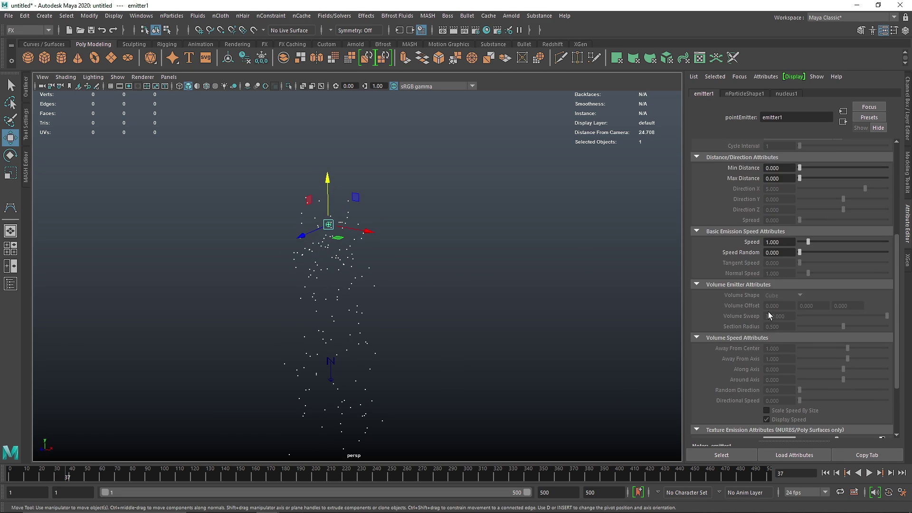
scroll(767, 318, "down", 3)
scroll(740, 335, "up", 9)
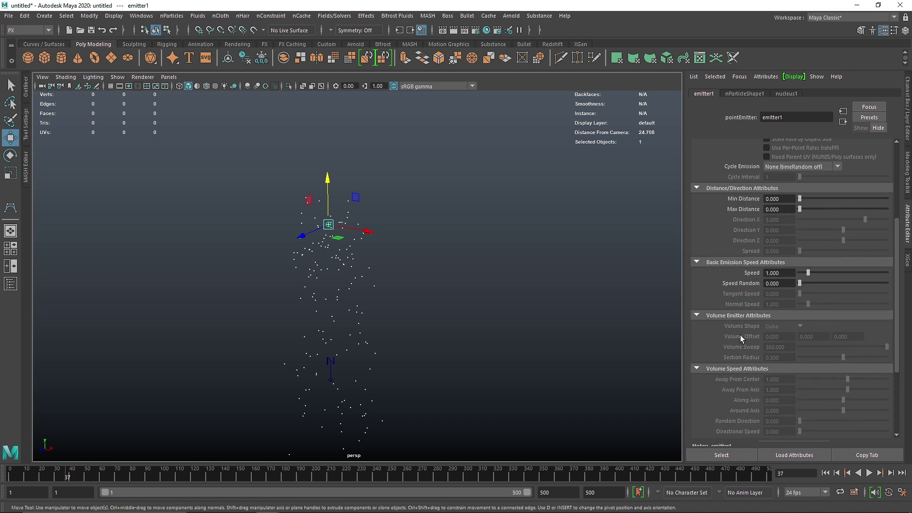
Review the Count, Lifespan and Particle Size sections of the nParticle shape's attributes.
left_click(745, 94)
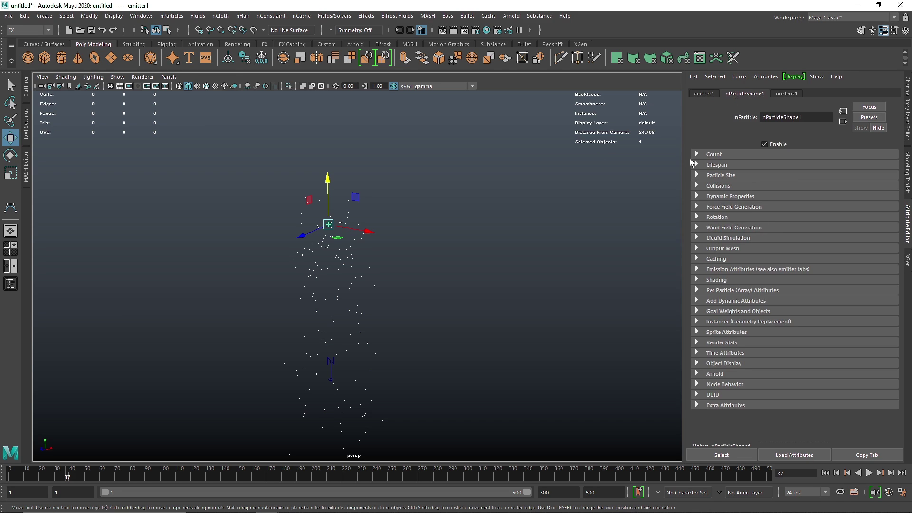
left_click(714, 156)
left_click(714, 156)
left_click(715, 165)
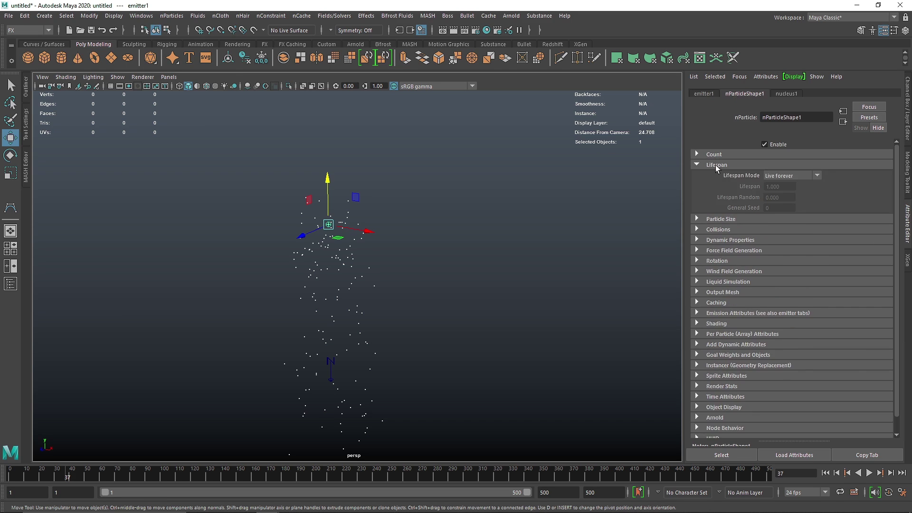
left_click(716, 165)
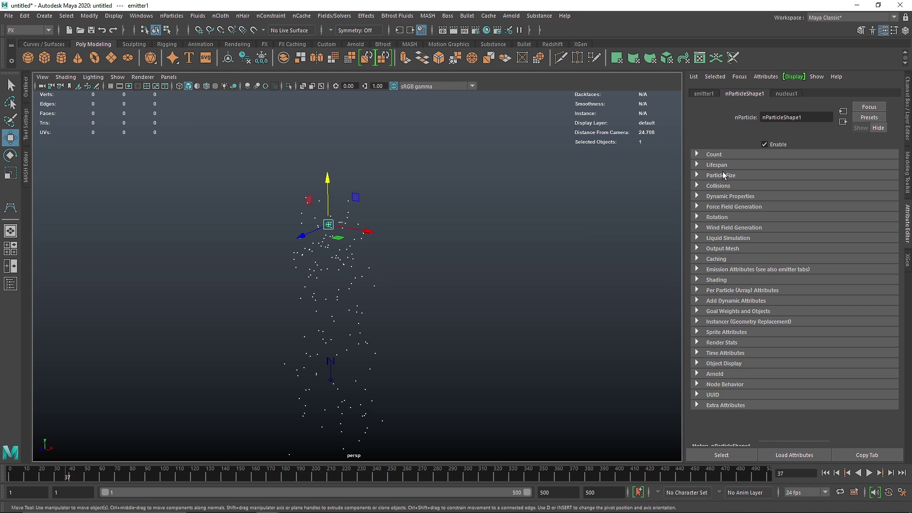
left_click(749, 174)
left_click(748, 174)
left_click(737, 154)
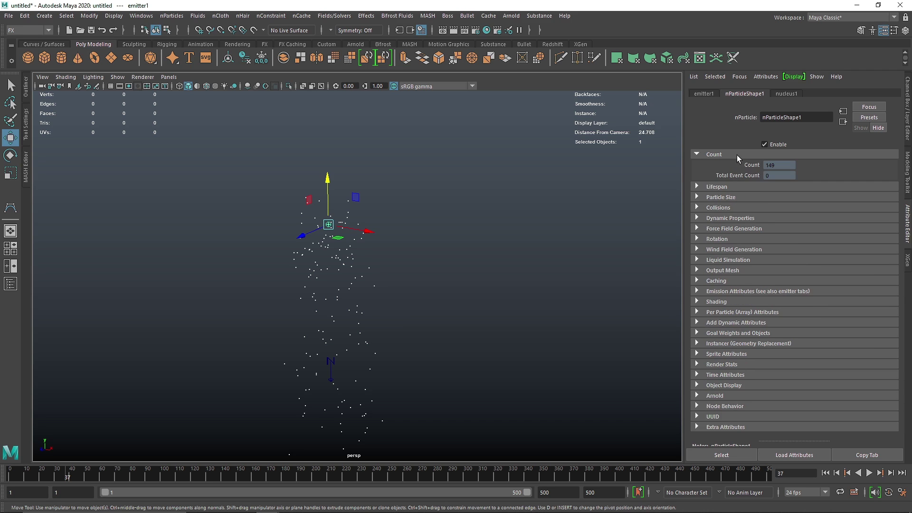
left_click(739, 157)
Expand the particle Lifespan settings, replay the simulation from the first frame and stop it to inspect the falling stream.
left_click(728, 166)
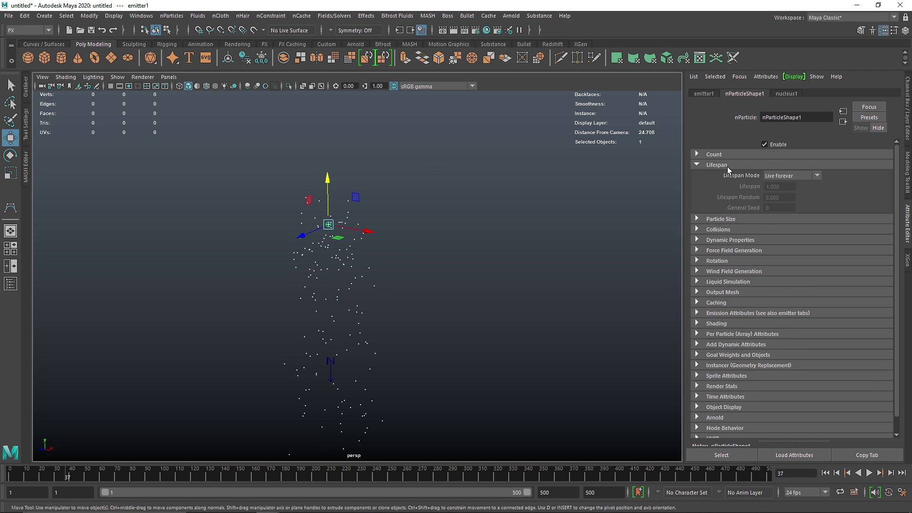
left_click(825, 473)
left_click(868, 473)
scroll(468, 346, "down", 5)
left_click_drag(437, 348, 364, 368, "alt")
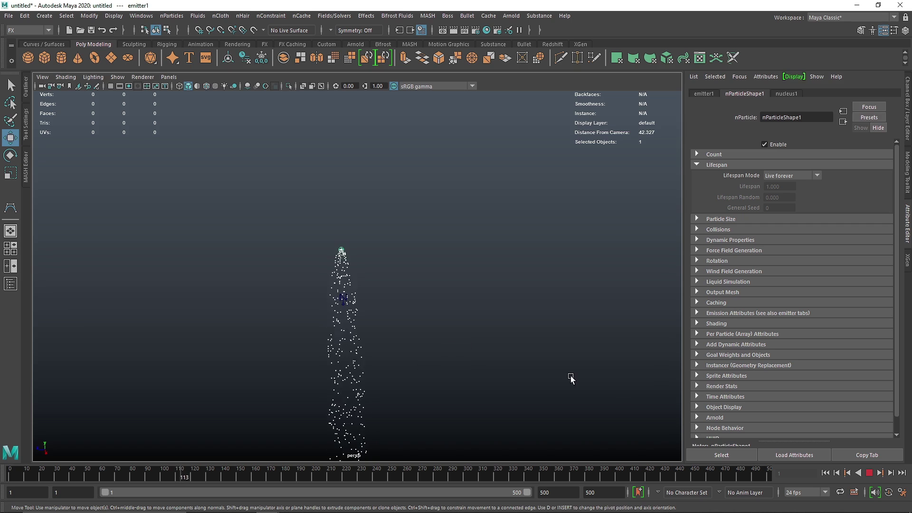
left_click(871, 474)
left_click_drag(359, 328, 450, 292, "alt")
Set the particles' Lifespan Mode to Constant with a Lifespan of 5 and replay the simulation from the start.
left_click(791, 176)
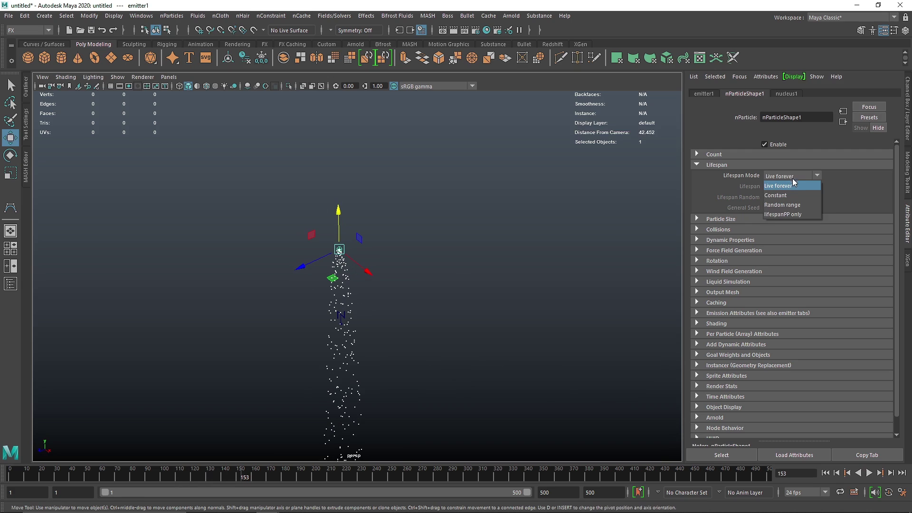
left_click(795, 195)
left_click(788, 177)
left_click(790, 195)
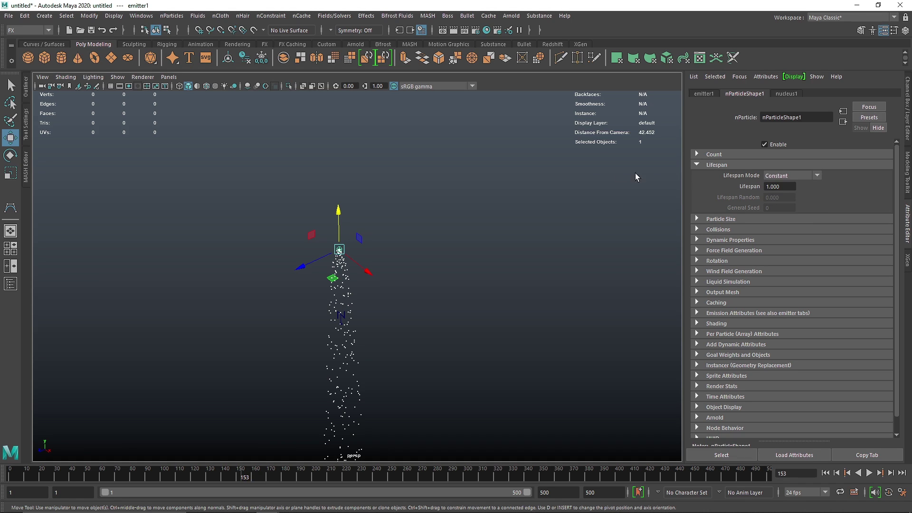
type("5")
key("Return")
left_click(826, 472)
left_click(869, 473)
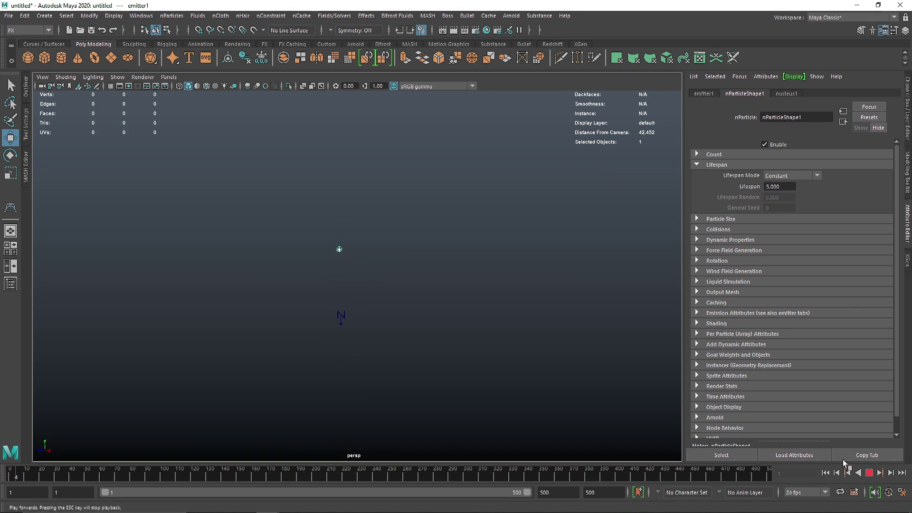
left_click_drag(448, 315, 431, 344, "alt")
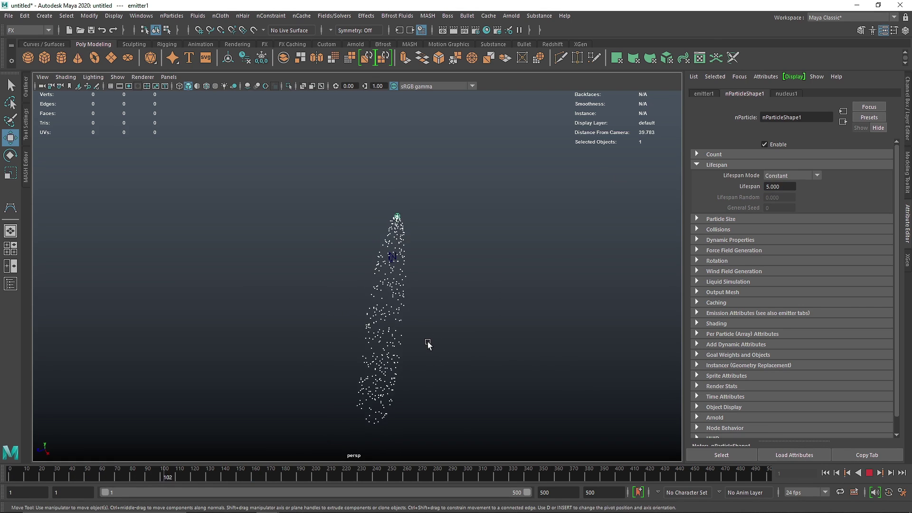
Set the particles' Lifespan to 2 and inspect the stream while the simulation plays.
left_click_drag(785, 187, 725, 185)
type("2")
key("Return")
middle_click_drag(462, 253, 425, 298, "alt")
right_click_drag(424, 298, 481, 283, "alt")
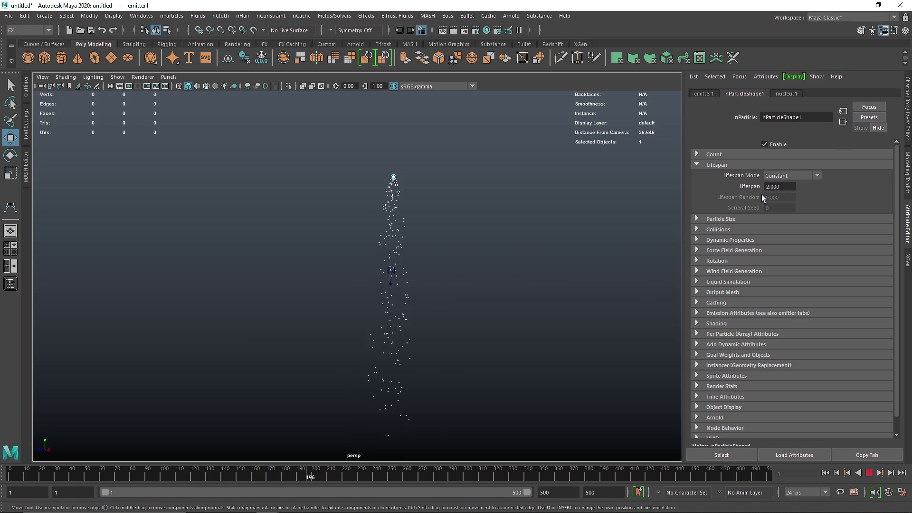
Set the particles' constant Lifespan to 1, check the frame rate options and watch the stream during playback.
left_click(782, 187)
type("1")
key("Return")
left_click(869, 473)
left_click(806, 493)
left_click(806, 494)
left_click(870, 472)
Set the Lifespan to 2, change the Lifespan Mode to Random range and stop the simulation.
double_click(779, 186)
type("2")
key("Return")
left_click(791, 176)
left_click(784, 197)
left_click(870, 473)
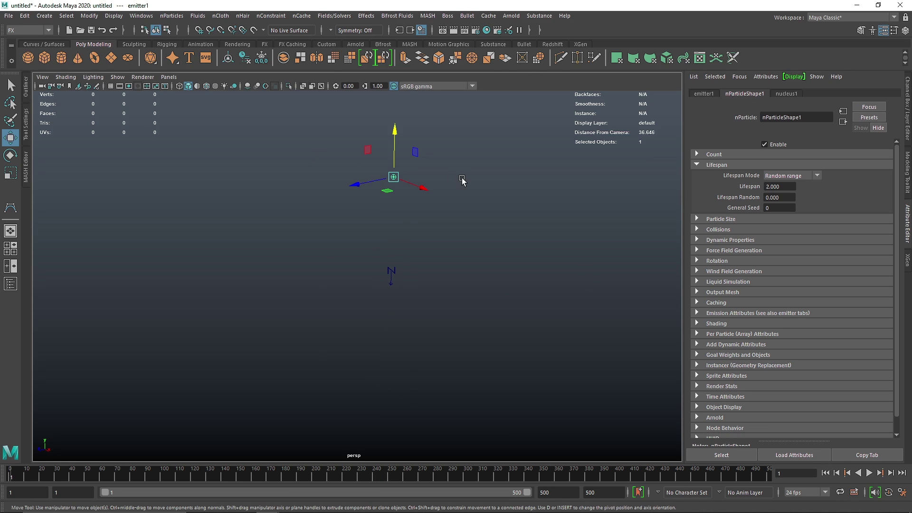
Set the Lifespan to 1 and Lifespan Random to 75, and play the simulation to inspect the stream's full length.
left_click(782, 185)
key("Tab")
left_click(783, 210)
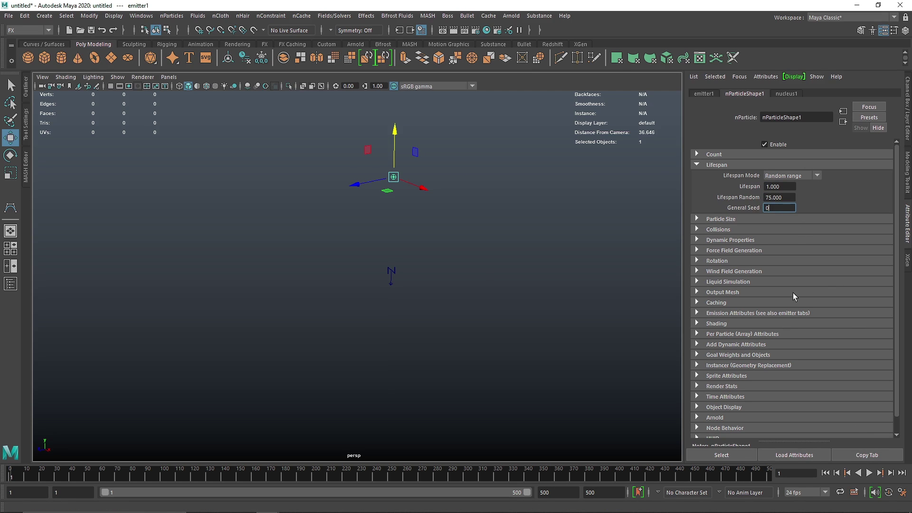
left_click(869, 473)
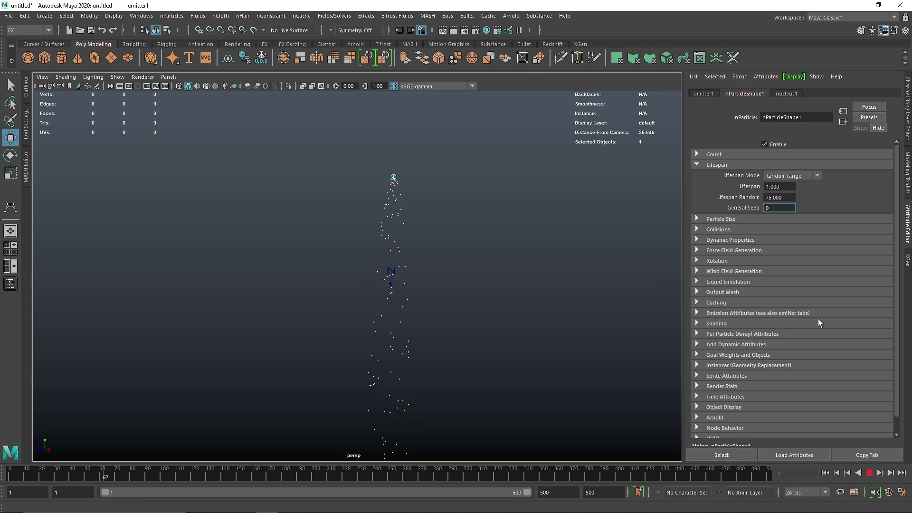
middle_click_drag(464, 328, 462, 239, "alt")
scroll(458, 300, "down", 5)
right_click_drag(459, 302, 393, 366, "alt")
Set Lifespan Random to 15 and replay the simulation from the first frame to inspect the stream.
left_click(786, 196)
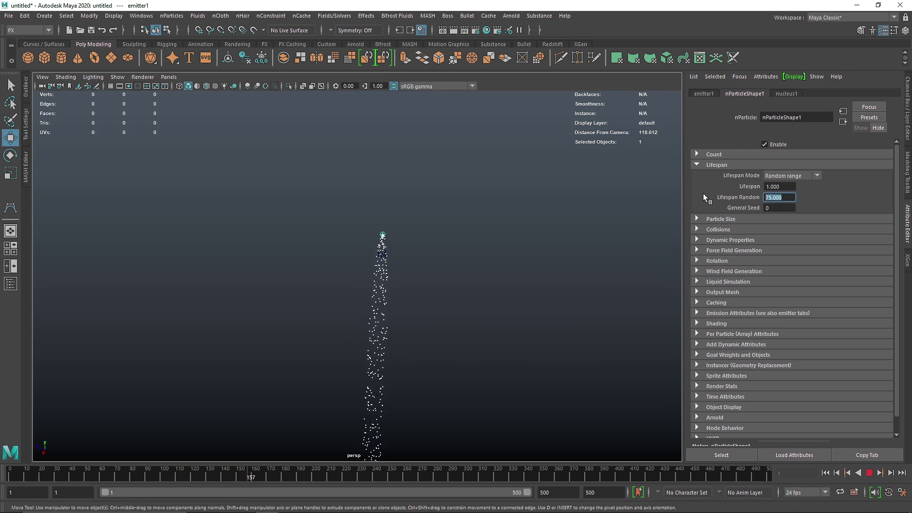
type("15")
key("Return")
right_click_drag(447, 270, 523, 310, "alt")
left_click(825, 473)
right_click_drag(454, 257, 615, 228, "alt")
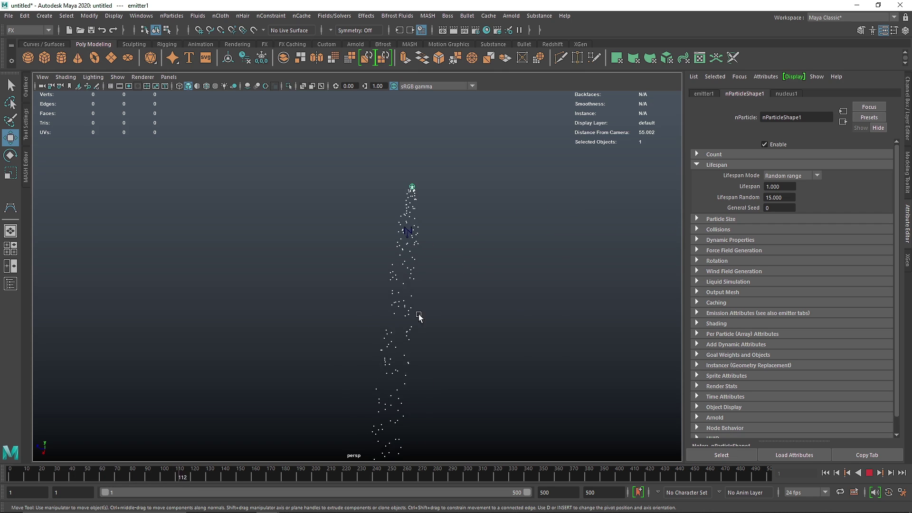
Try a Lifespan Random of 5 followed by 1, and replay the simulation from the start for a close look.
type("5")
key("Return")
double_click(774, 197)
type("1")
key("Return")
left_click(826, 474)
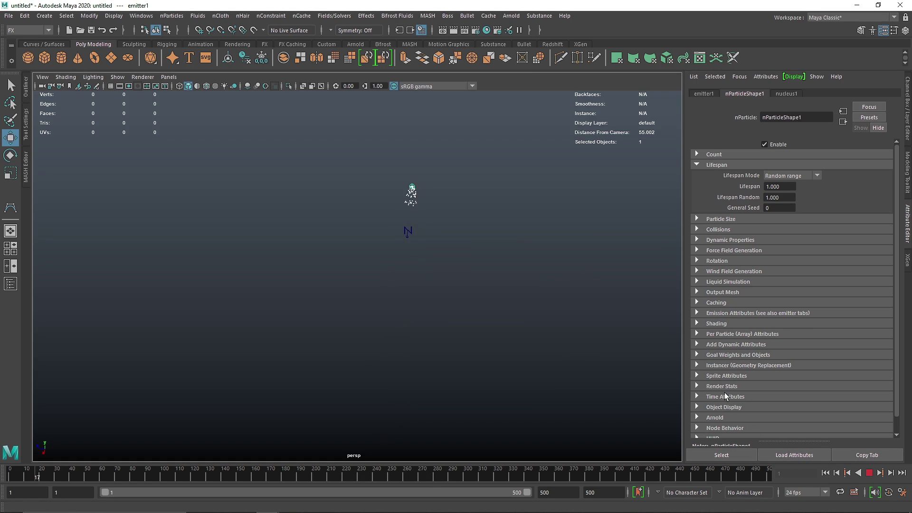
scroll(425, 253, "up", 3)
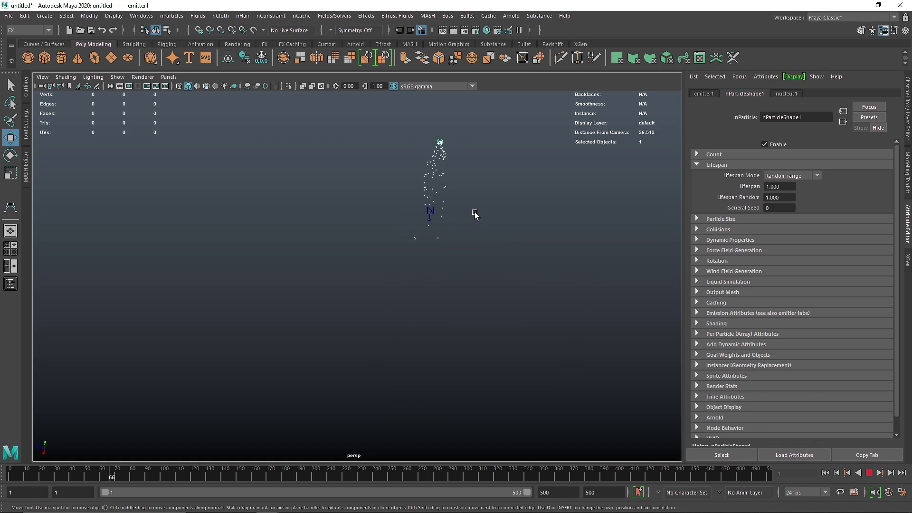
scroll(471, 209, "up", 2)
middle_click_drag(470, 210, 399, 247, "alt")
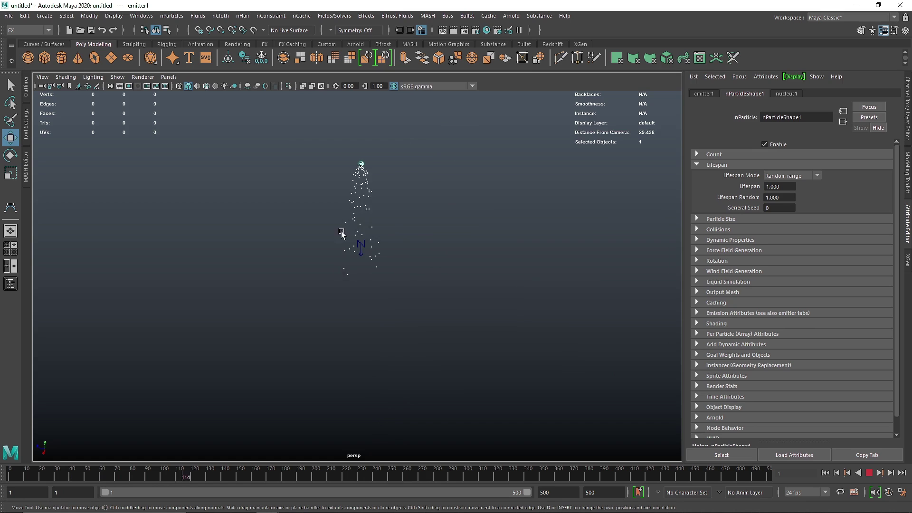
Set Lifespan Random to 2 and inspect how the particles die off during playback.
left_click_drag(784, 197, 744, 197)
type("2")
key("Return")
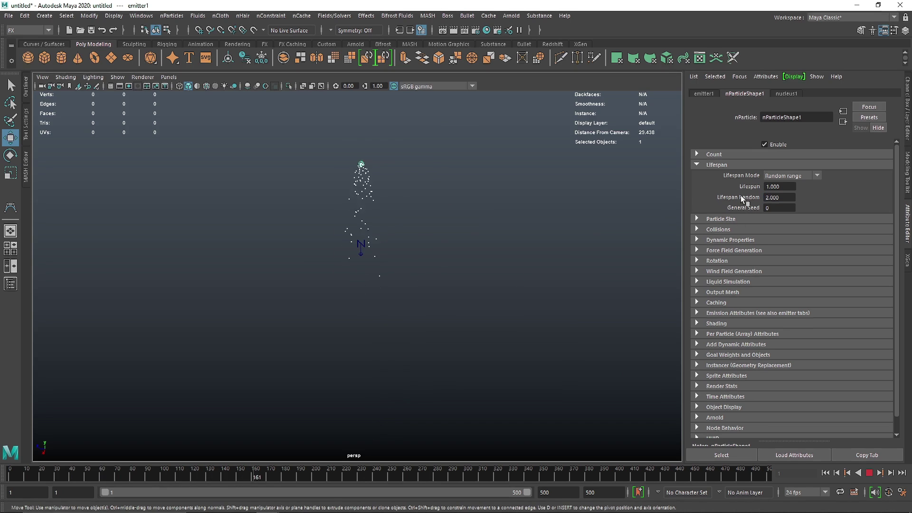
middle_click_drag(387, 302, 389, 281, "alt")
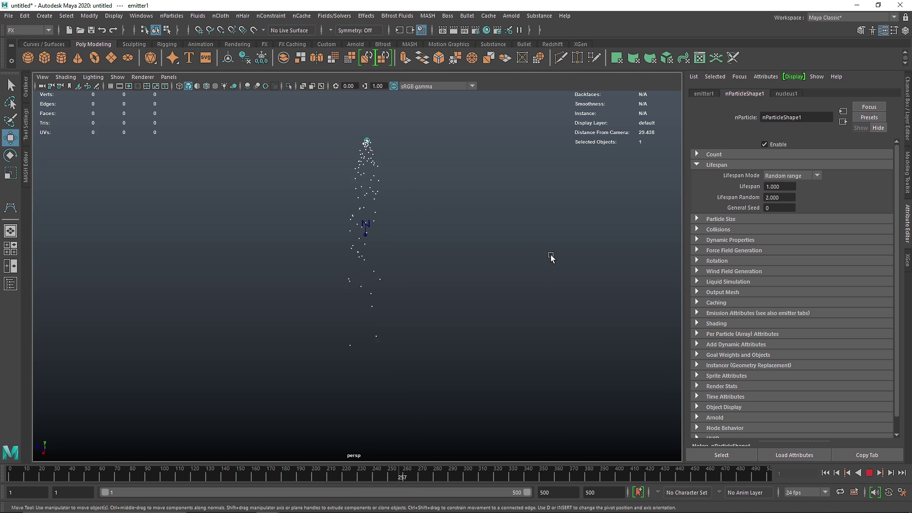
left_click_drag(417, 205, 375, 211, "alt")
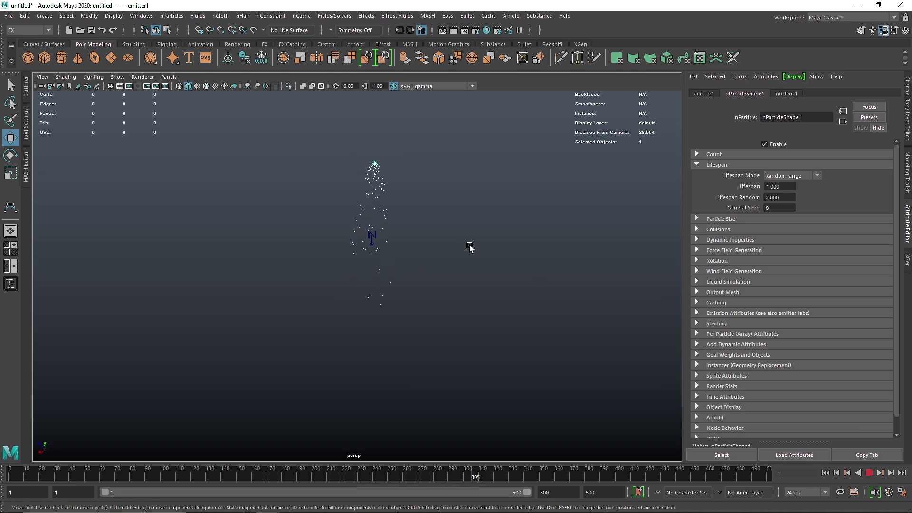
Set the Lifespan Mode to Live forever, stop playback and rewind to the first frame.
left_click(790, 175)
left_click(783, 188)
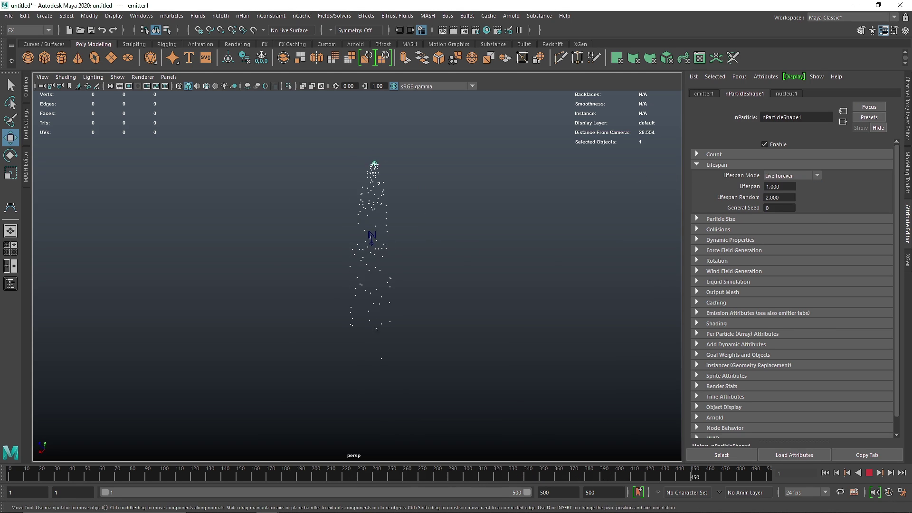
left_click(870, 473)
left_click(826, 473)
left_click_drag(438, 227, 330, 239, "alt")
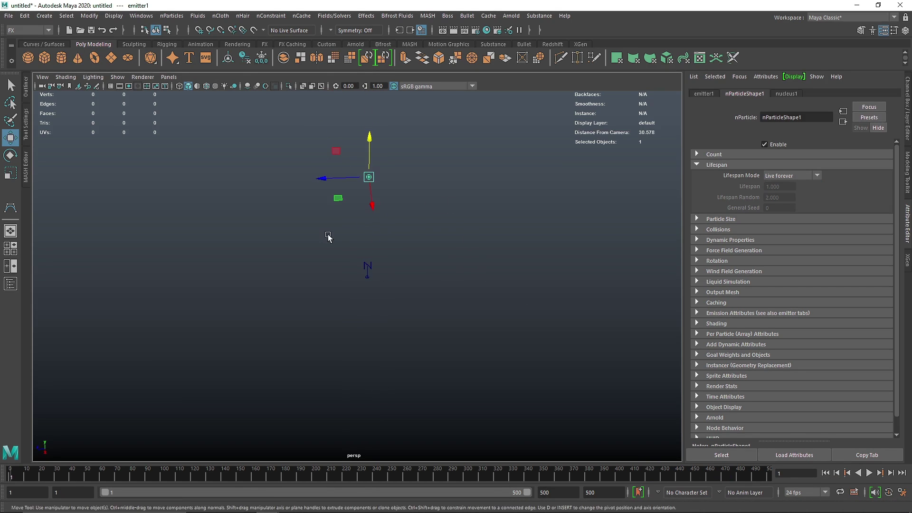
Review the Particle Size settings in place of Lifespan and run the simulation to frame 22.
left_click(725, 167)
left_click(726, 174)
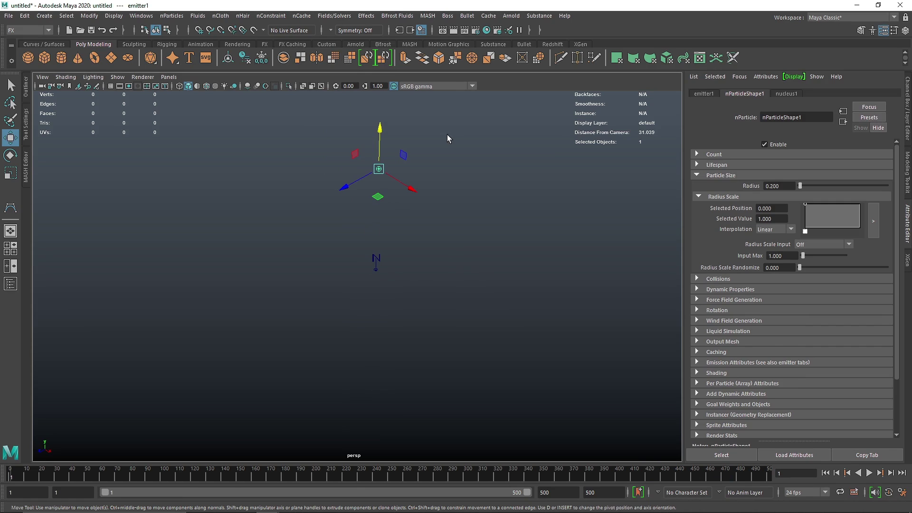
left_click(870, 472)
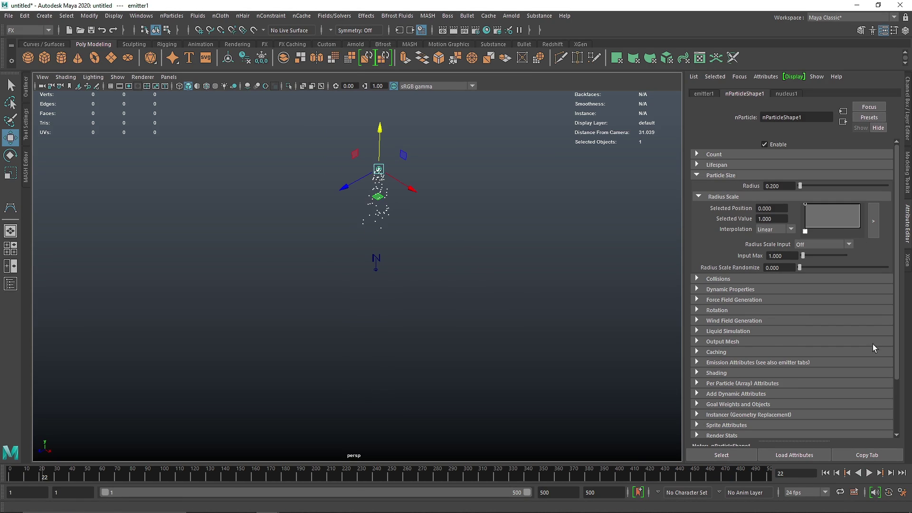
key("Return")
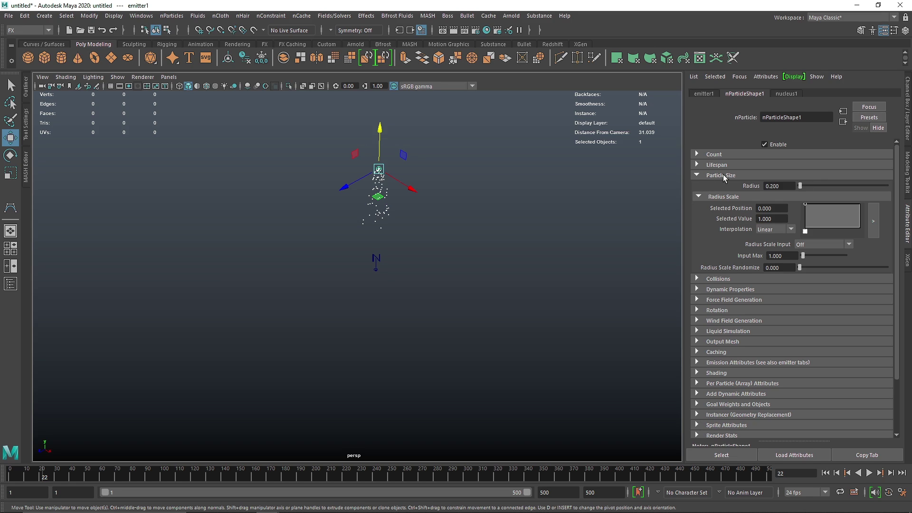
left_click(721, 175)
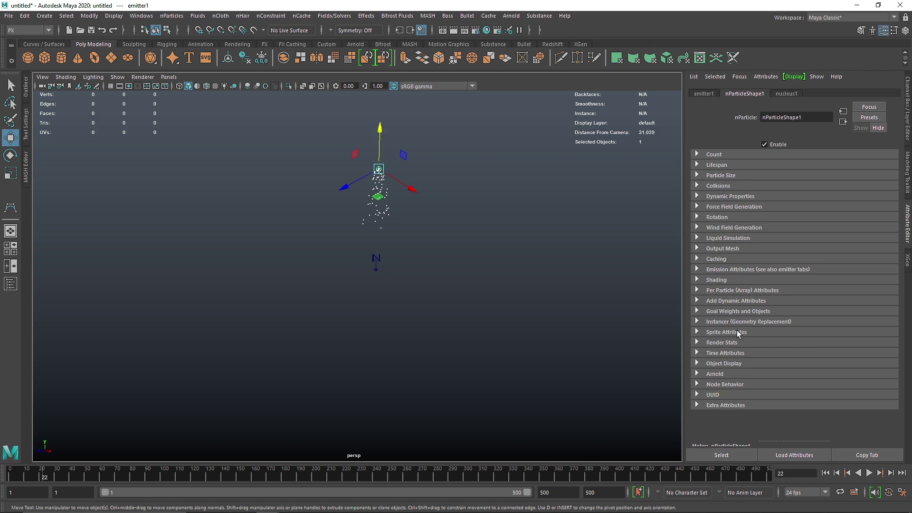
Set the Particle Render Type in the Shading section to Spheres and inspect the particles up close.
left_click(724, 280)
left_click(723, 281)
left_click(723, 280)
left_click(774, 291)
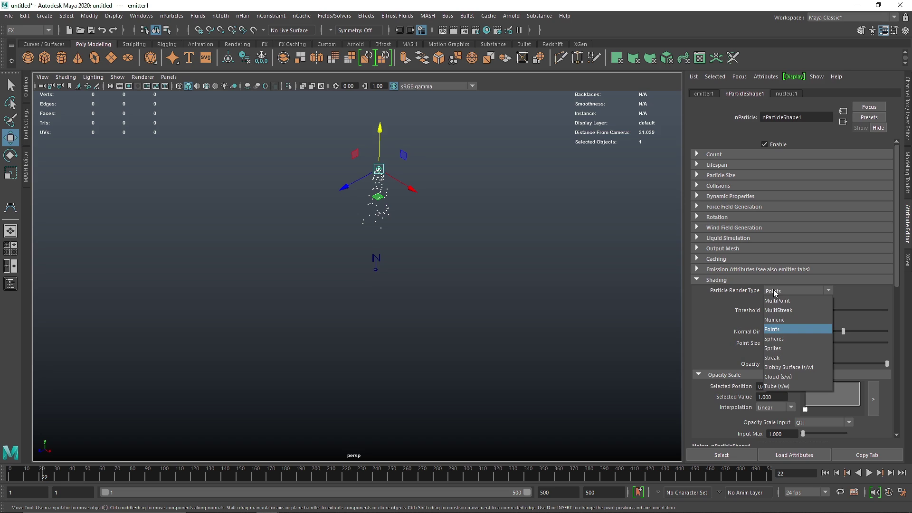
left_click(790, 338)
right_click_drag(382, 176, 418, 163, "alt")
middle_click_drag(417, 163, 425, 246, "alt")
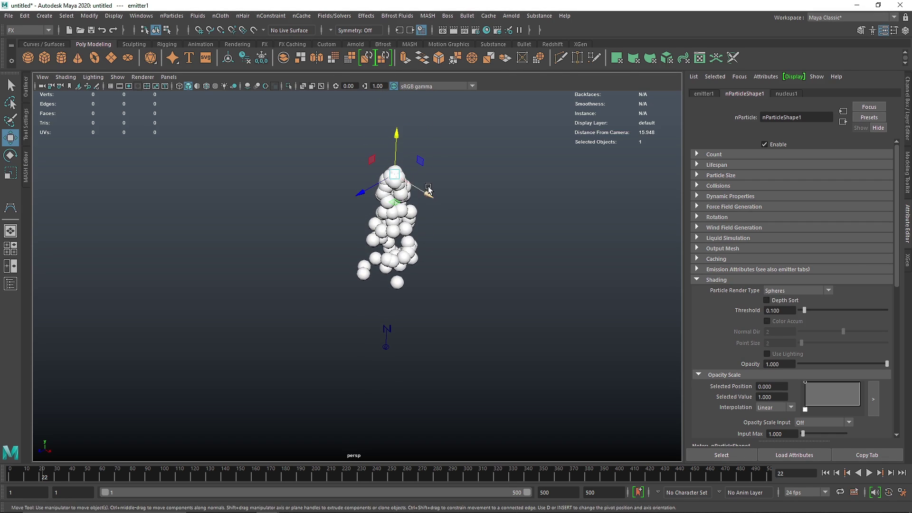
Set the particle Radius to 0.1, replay the simulation from the first frame and stop it at frame 49.
left_click(725, 174)
left_click_drag(800, 186, 801, 190)
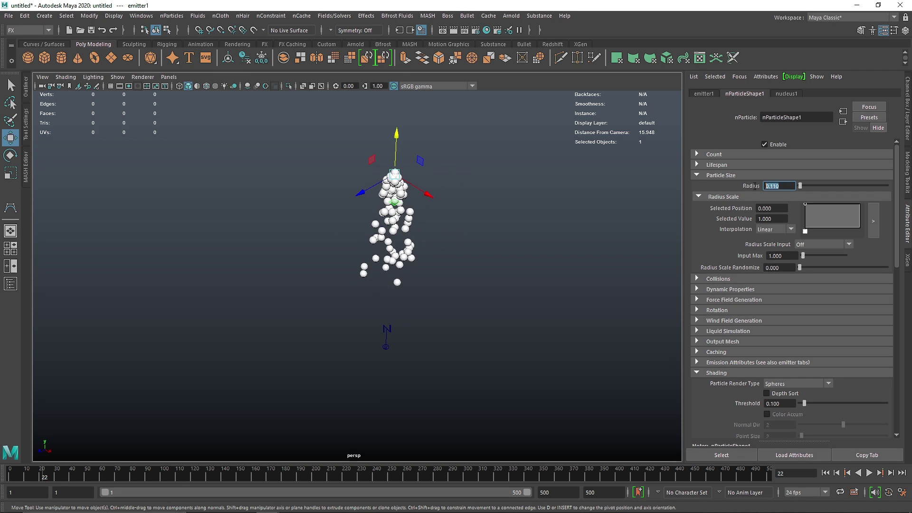
type("0.1")
key("Return")
mouse_move(508, 229)
left_mouse_down("alt")
mouse_move(510, 212)
mouse_move(510, 222)
left_mouse_up("alt")
left_click(827, 473)
left_click(868, 473)
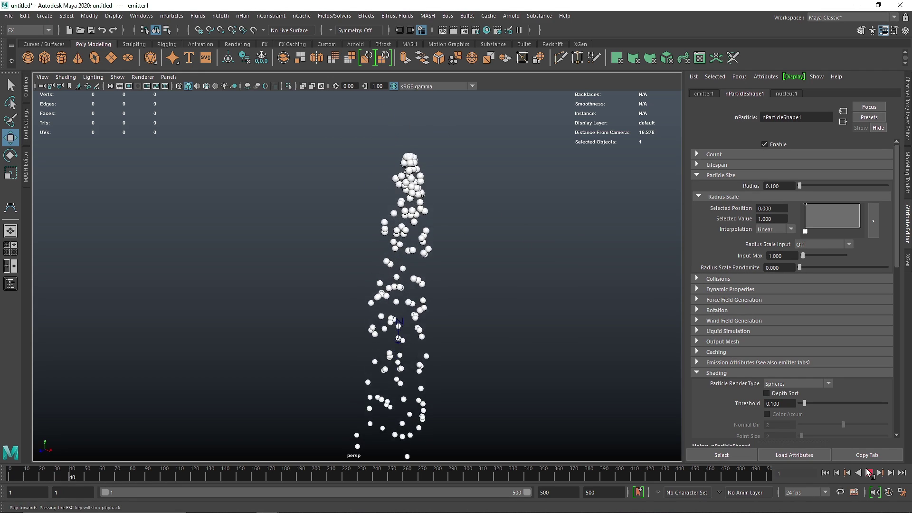
left_click(869, 473)
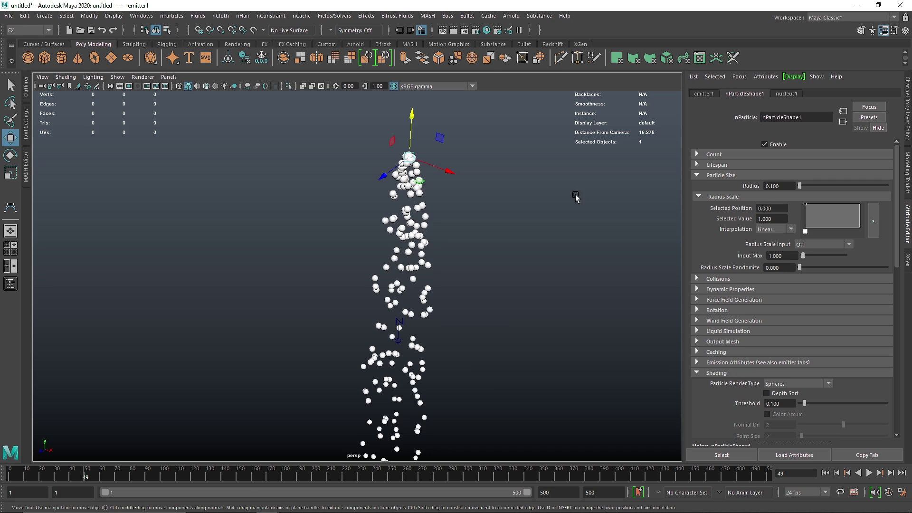
Enlarge the Radius Scale ramp and add a dip of about 0.44 at position 0.17, a smooth peak and a lower third point.
left_click(873, 221)
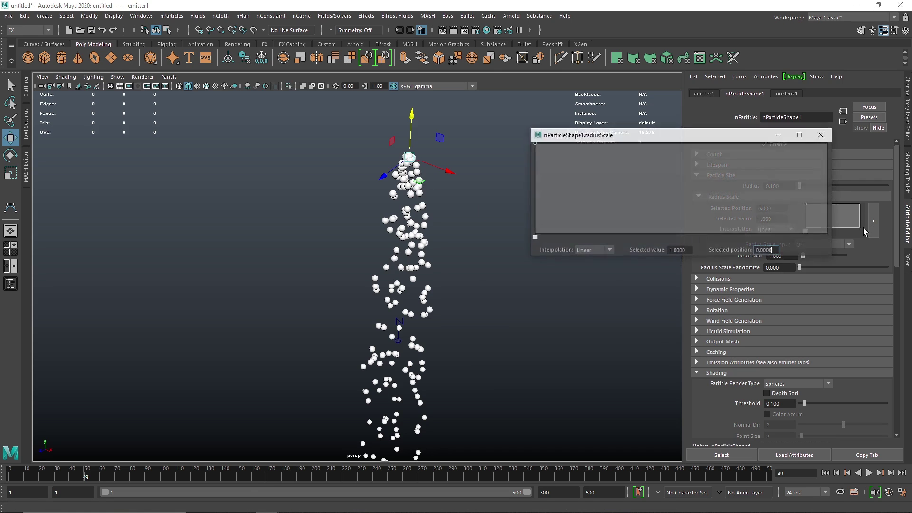
left_click_drag(620, 134, 102, 214)
left_click(112, 185)
left_click(161, 178)
left_click(115, 271)
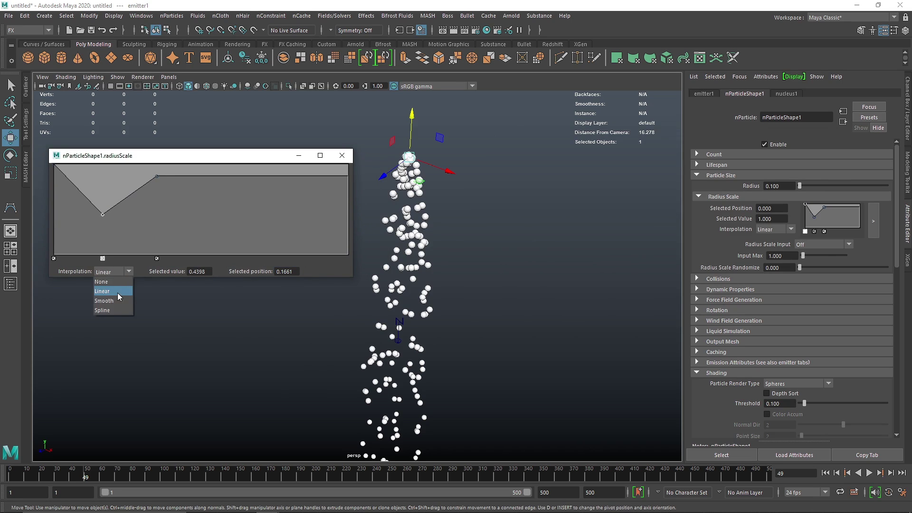
left_click(124, 271)
left_click_drag(157, 175, 167, 174)
left_click_drag(183, 175, 274, 207)
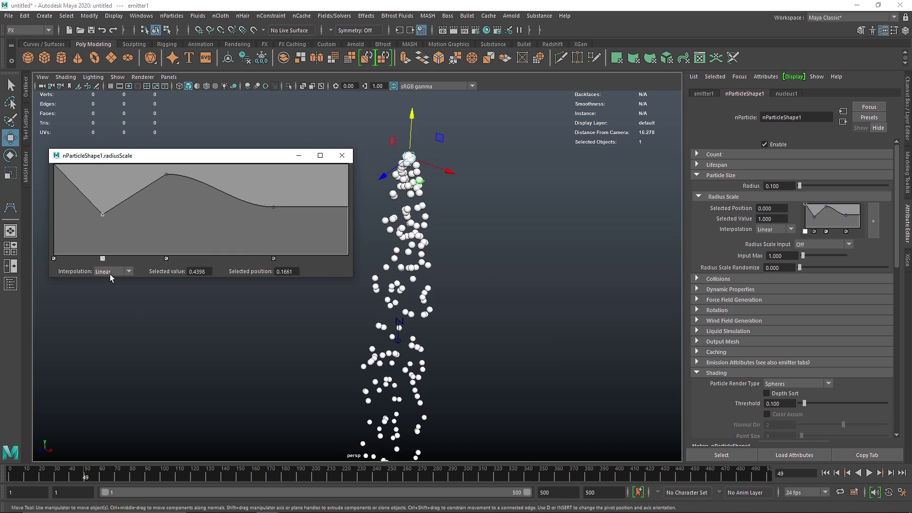
Set the interpolation of the ramp's dip point and its starting point to Smooth.
left_click(110, 301)
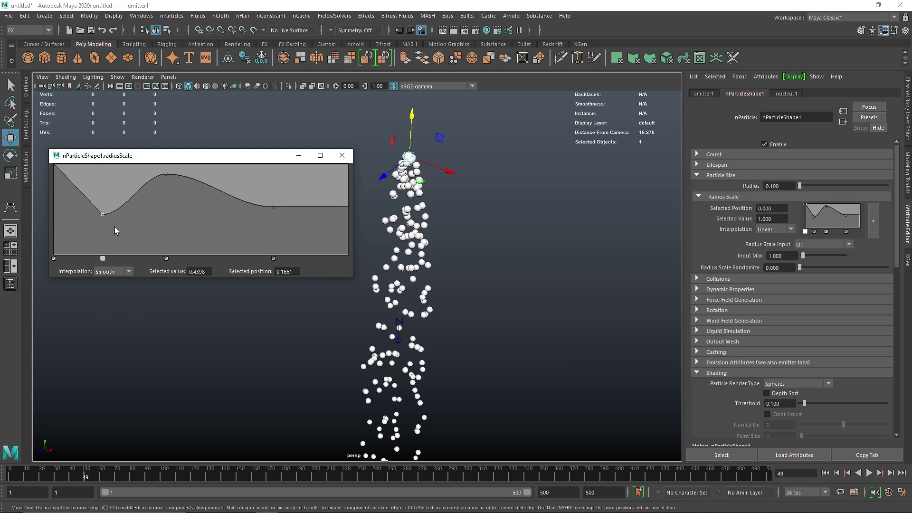
left_click(52, 167)
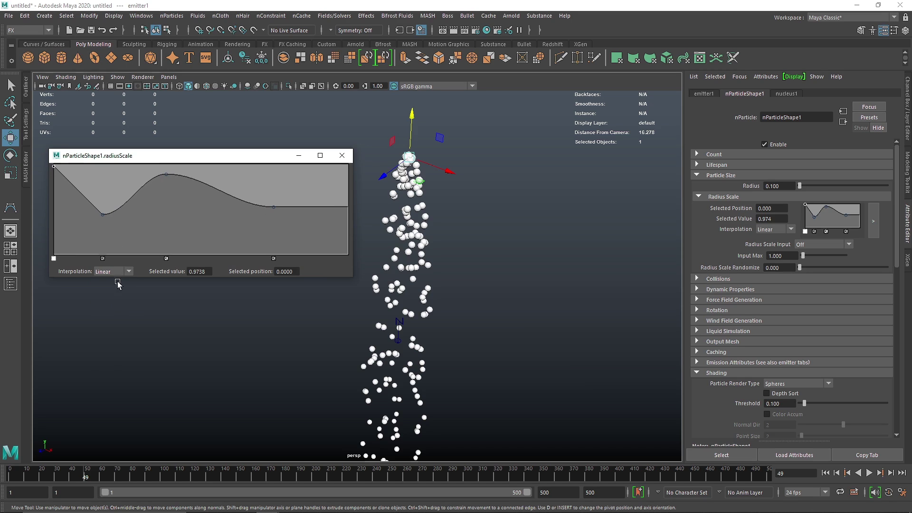
left_click(116, 301)
Shape the ramp's remaining half with a deep dip, a peak of about 0.94 and an end point of about 0.35, and close the ramp window.
left_click_drag(274, 206, 314, 238)
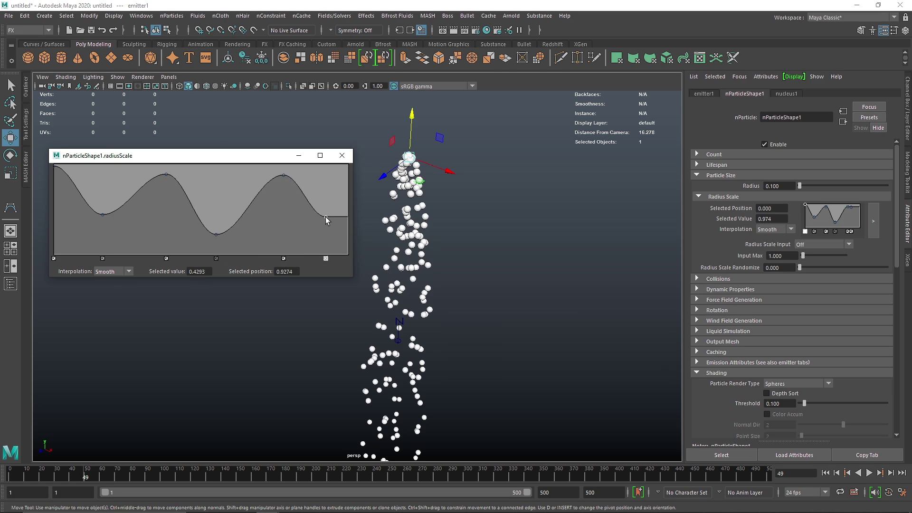
left_click_drag(283, 174, 278, 170)
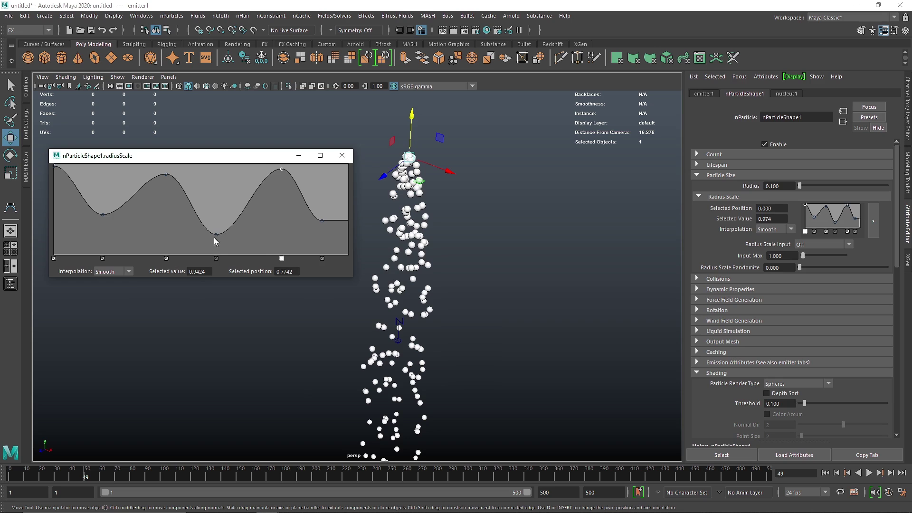
left_click_drag(216, 235, 217, 247)
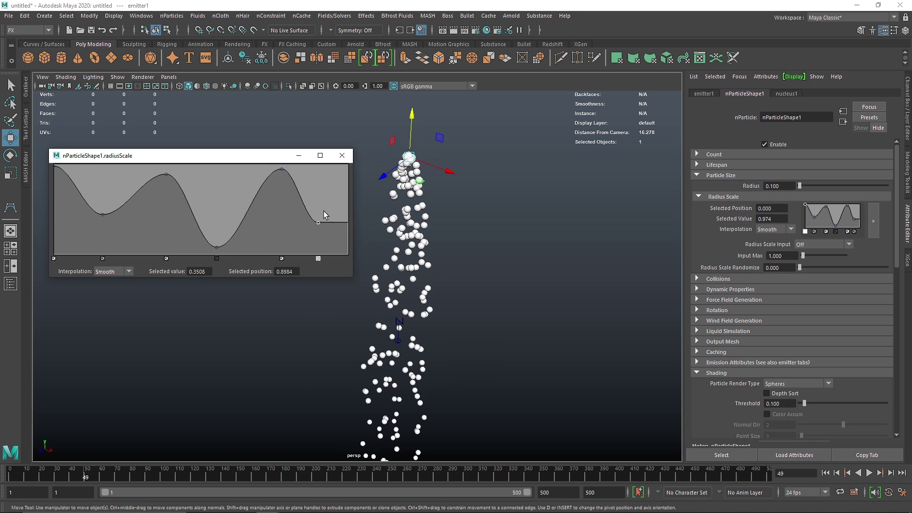
left_click(342, 156)
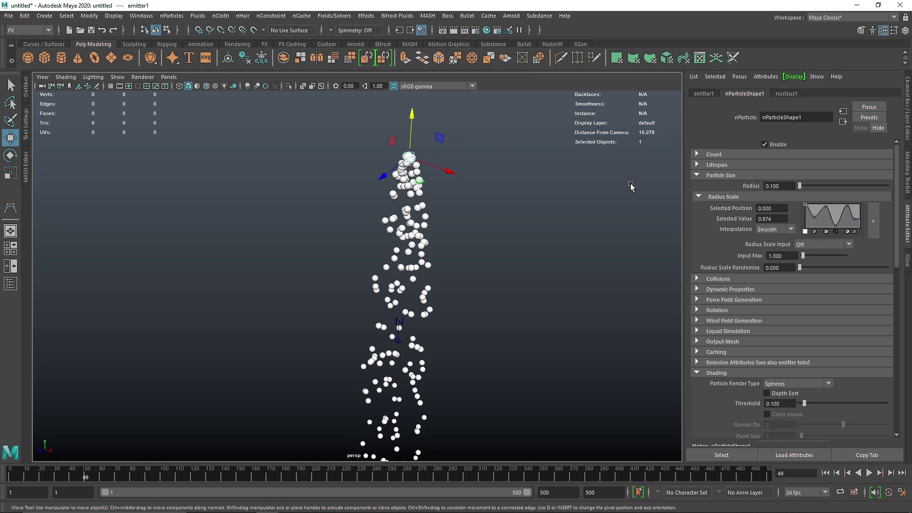
Set the Radius Scale Input to Randomized ID, replay the simulation to frame 61 and inspect the varied sphere sizes.
left_click(812, 245)
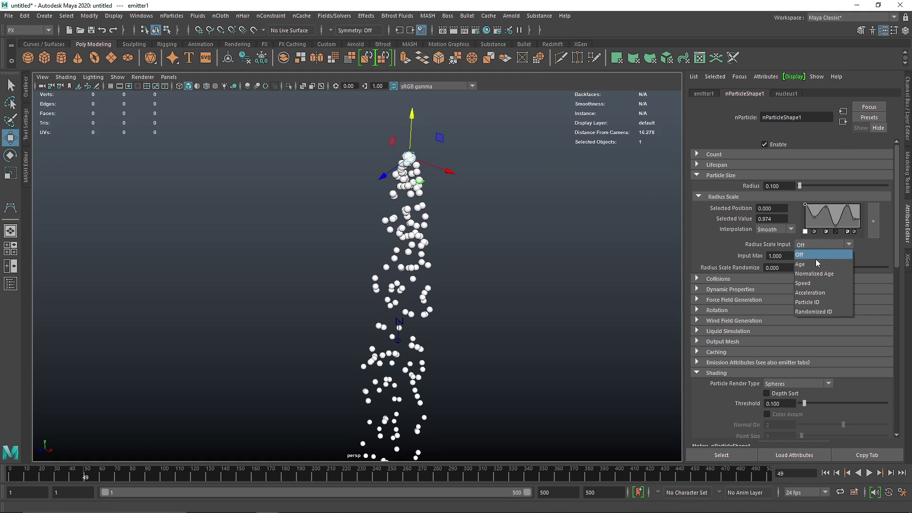
left_click(841, 310)
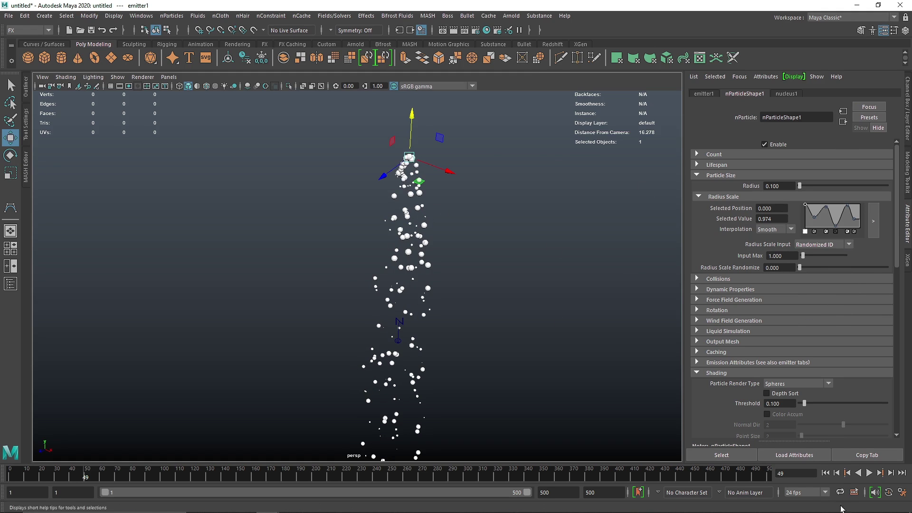
left_click(826, 473)
left_click(869, 473)
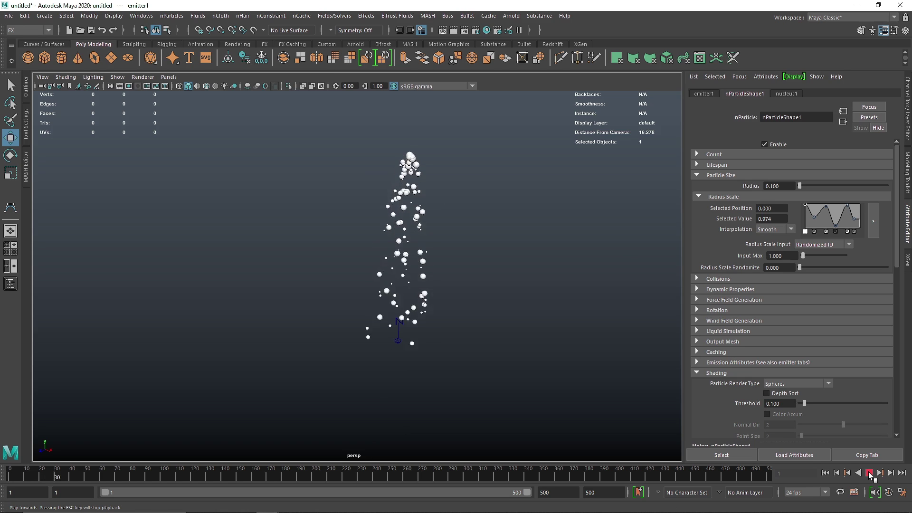
left_click(869, 474)
scroll(497, 257, "up", 5)
middle_click_drag(546, 259, 452, 295, "alt")
scroll(432, 322, "down", 4)
left_click_drag(380, 303, 422, 317, "alt")
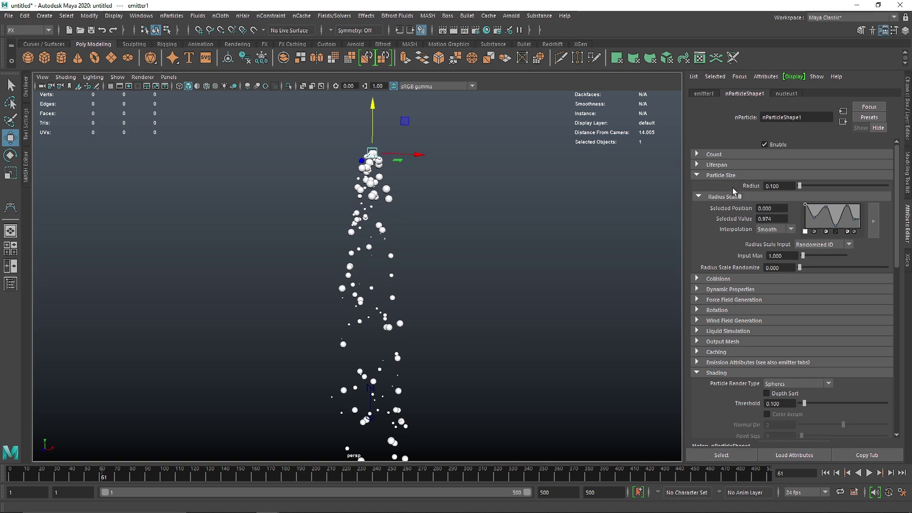
Collapse the Particle Size section and expand Collisions to review the nParticle collision attributes.
left_click(716, 175)
left_click(717, 176)
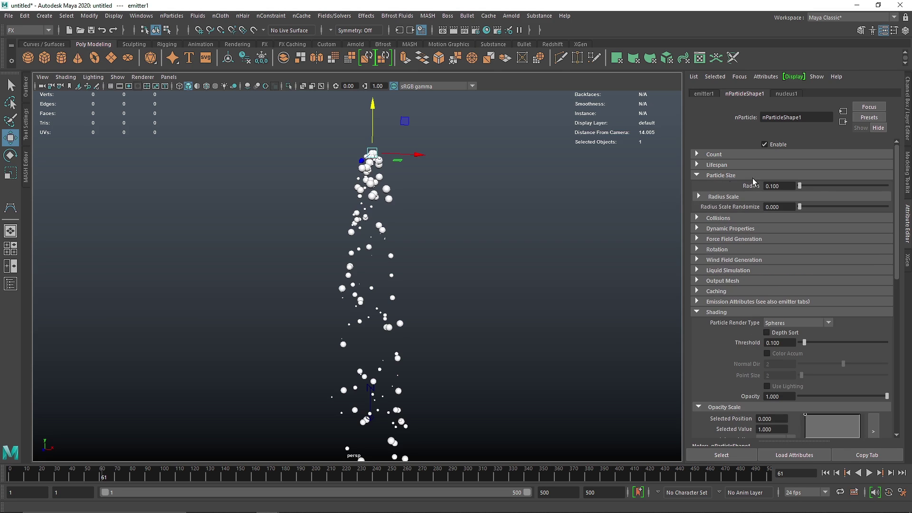
left_click(717, 175)
left_click(714, 186)
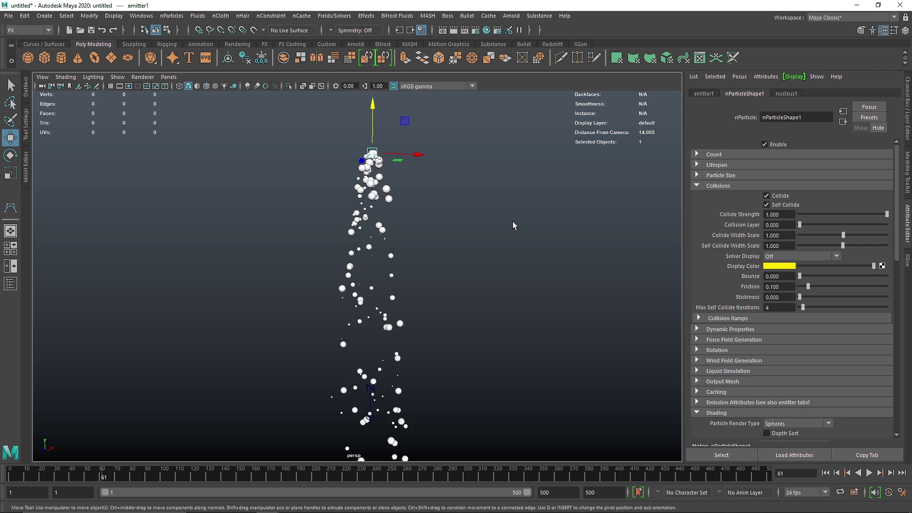
Replay the simulation from the start to frame 29, then return to the first frame.
left_click(826, 473)
left_click(869, 473)
left_click(870, 473)
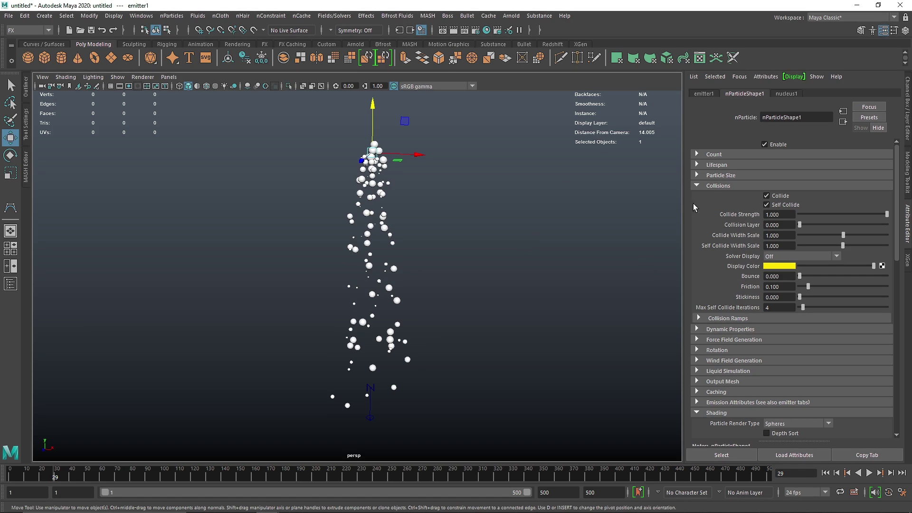
left_click(825, 473)
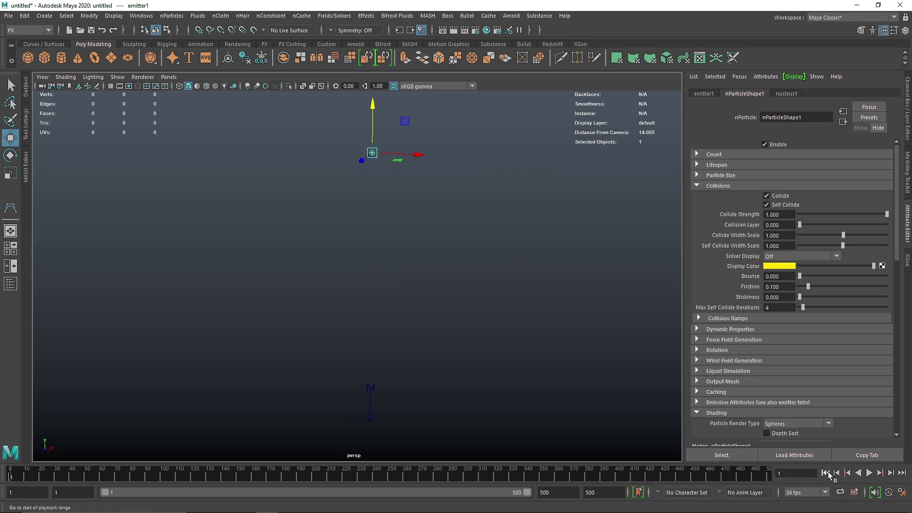
Create a polygon plane on the grid below the emitter and scale it up evenly.
left_click(108, 59)
key("r")
left_click_drag(370, 387, 463, 386)
left_click_drag(357, 129, 364, 257)
key("w")
left_click_drag(404, 361, 356, 305, "alt")
middle_click_drag(286, 288, 324, 254, "alt")
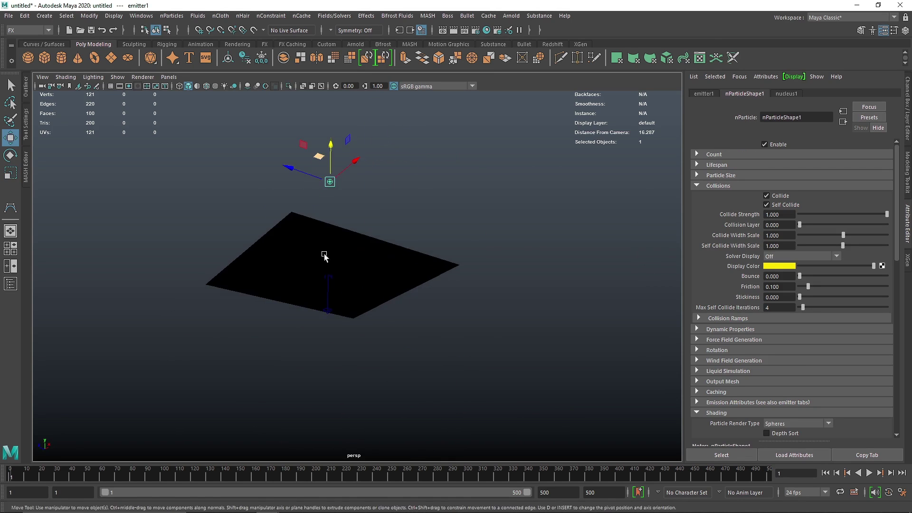
Enlarge the plane further into a wide floor beneath the emitter.
left_click(378, 316)
key("r")
left_click_drag(385, 294, 440, 271)
left_click(485, 188)
left_click(383, 287)
left_click(502, 190)
left_click_drag(446, 210, 414, 192, "alt")
left_click_drag(364, 158, 386, 179)
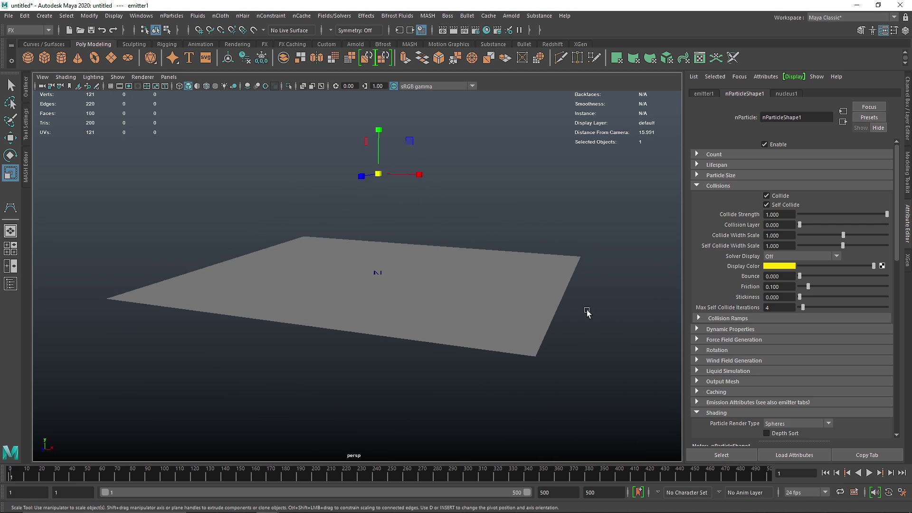
Play the simulation to frame 11 to check how the particles meet the plane.
left_click_drag(588, 311, 515, 297, "alt")
left_click(869, 473)
left_click(870, 473)
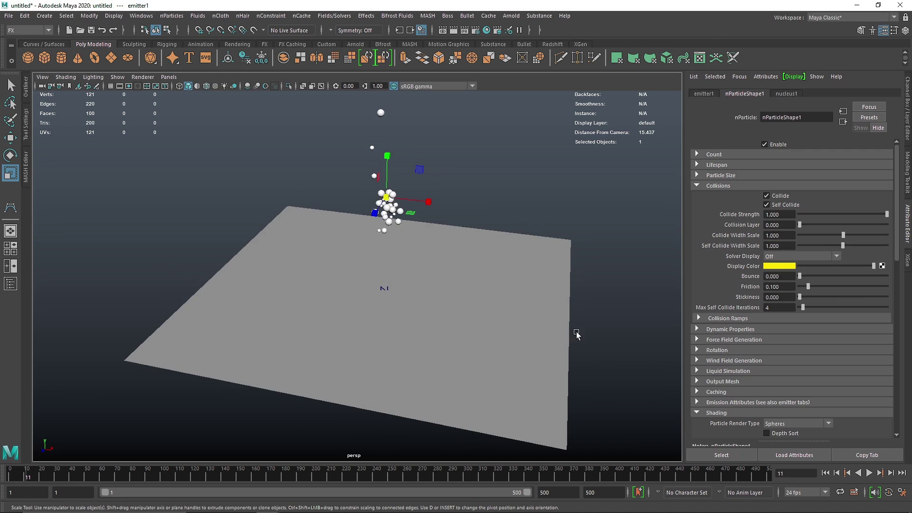
left_click_drag(454, 182, 418, 184, "alt")
Select the nParticles together with the plane and try the legacy Make Collide command.
left_click(385, 185)
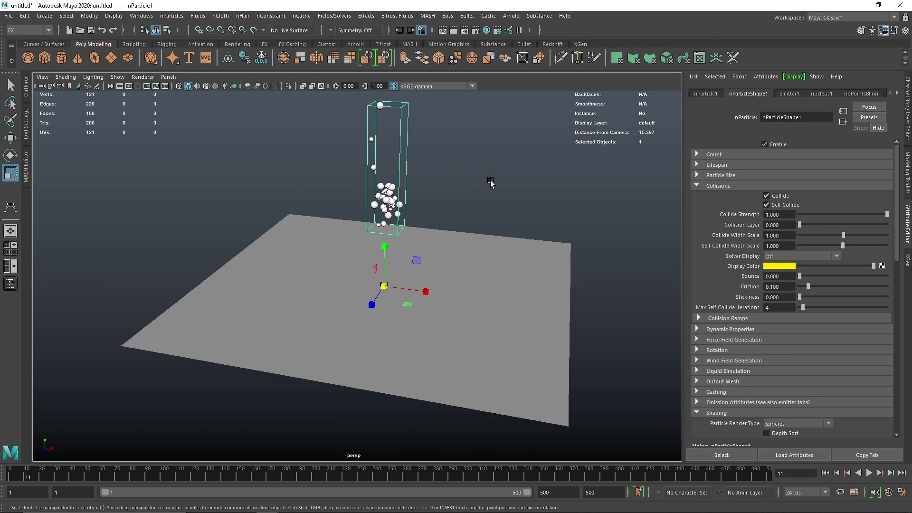
left_click(510, 372, "shift")
left_click(177, 15)
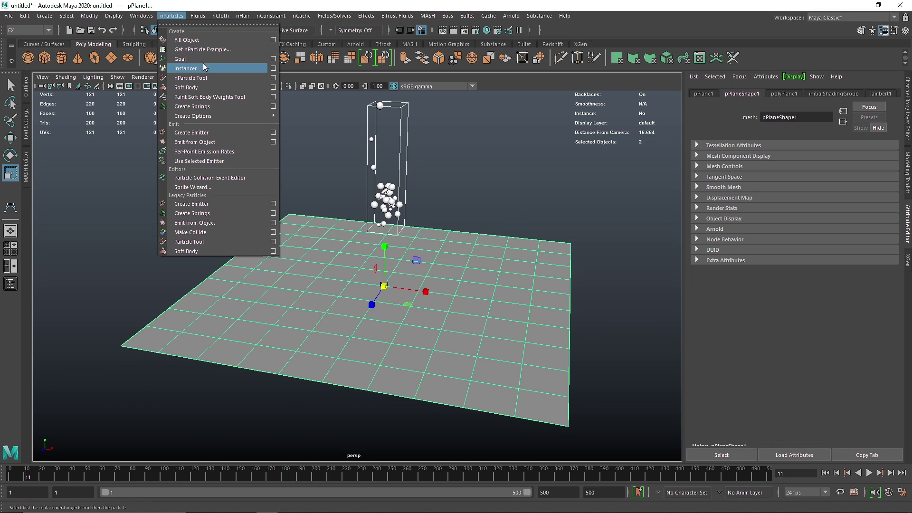
left_click(211, 232)
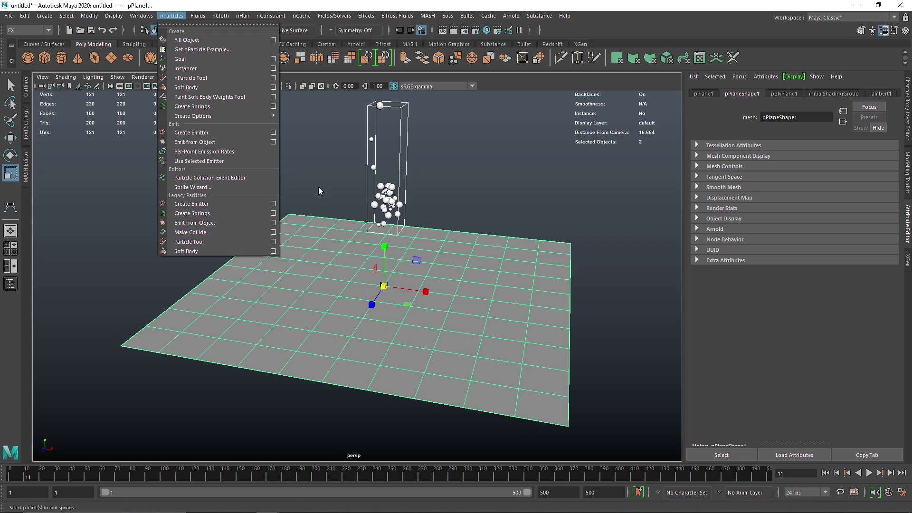
Make the plane a passive collider and replay the simulation from the start to frame 160.
left_click(221, 16)
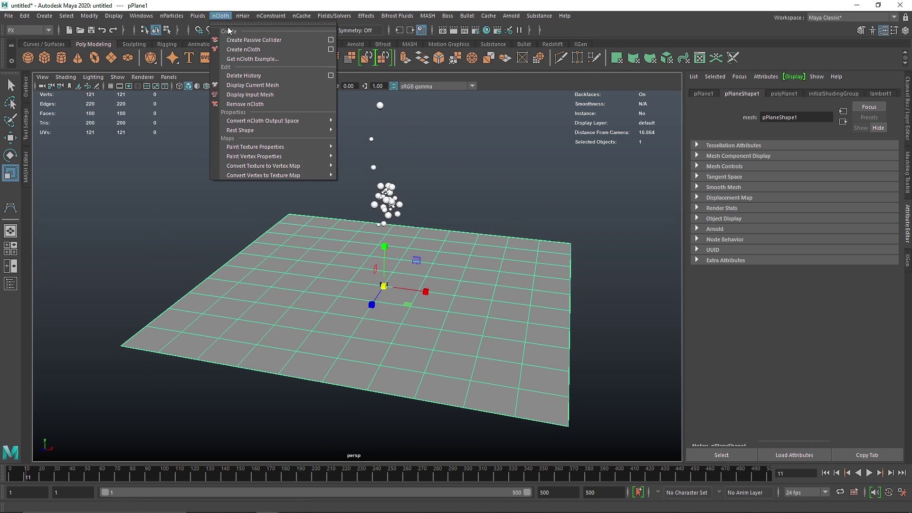
left_click(248, 41)
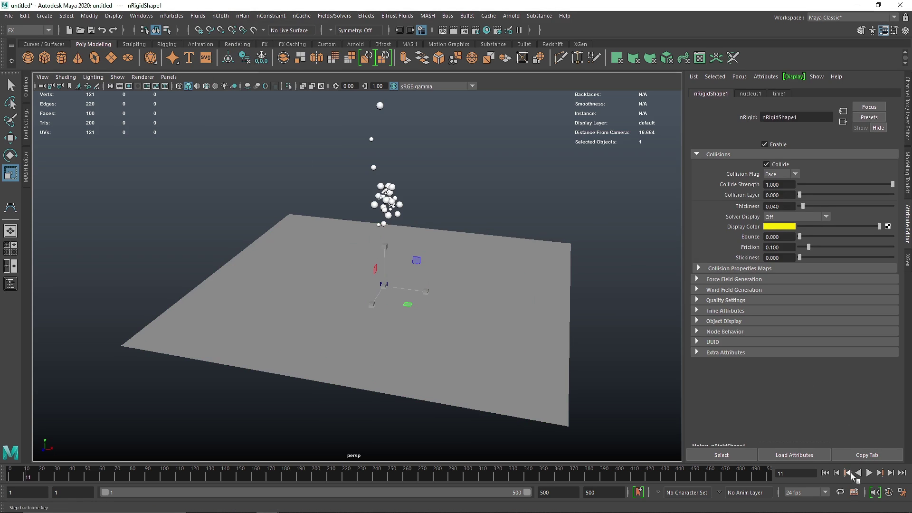
left_click(869, 473)
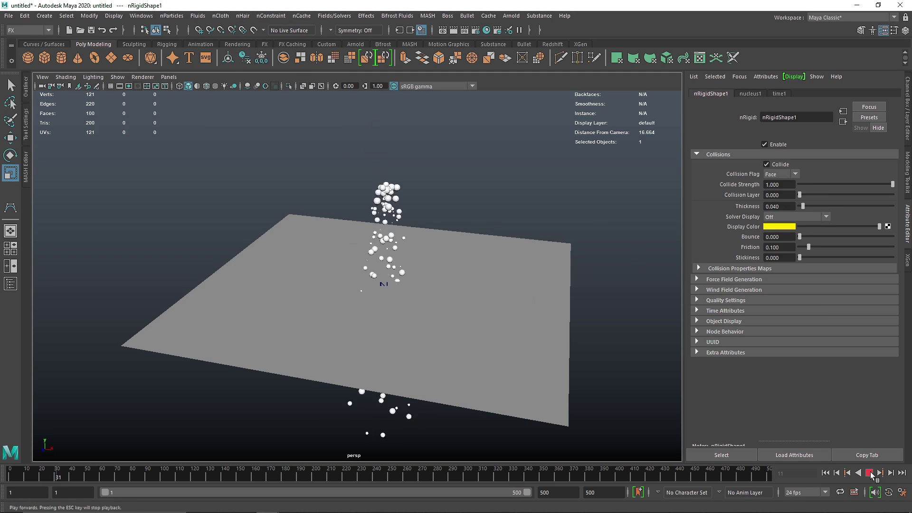
left_click(826, 472)
left_click(869, 473)
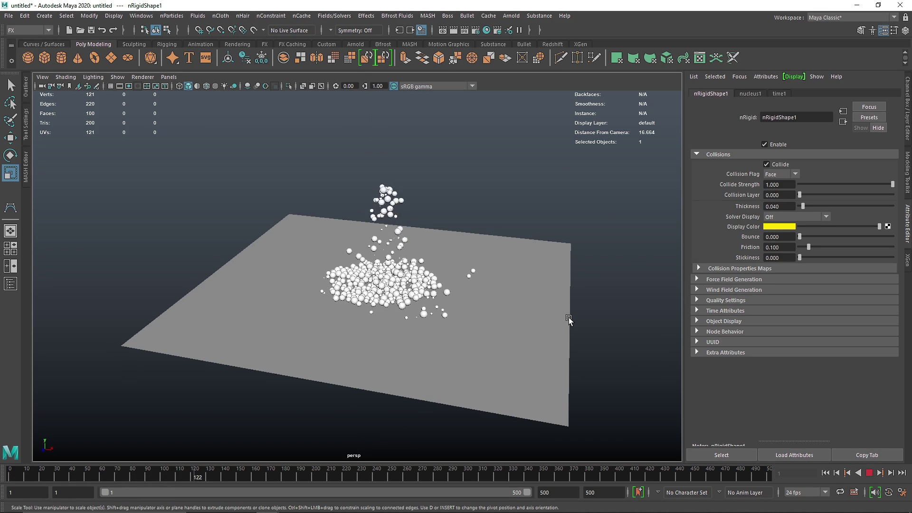
left_click(869, 473)
Set the collider's Solver Display to Collision Thickness and examine the thickness around the plane's edge.
scroll(402, 302, "up", 3)
left_click_drag(403, 302, 403, 343, "alt")
left_click(813, 217)
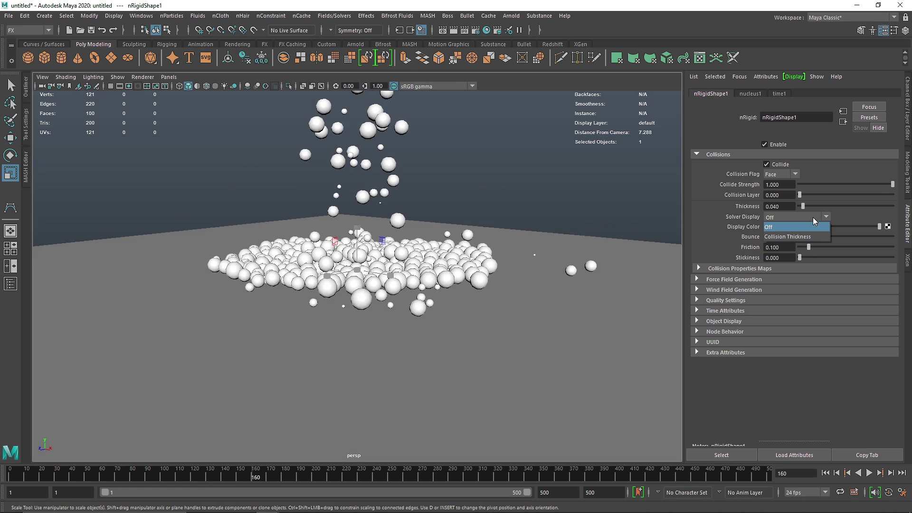
left_click(798, 236)
middle_click_drag(514, 278, 418, 219, "alt")
left_click_drag(411, 257, 409, 247, "alt")
right_click_drag(409, 247, 439, 265, "alt")
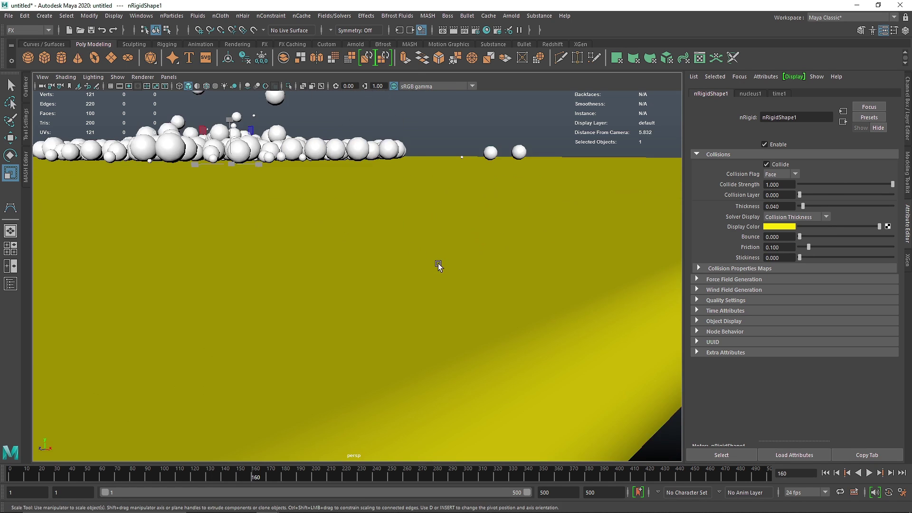
left_click_drag(439, 265, 430, 258, "alt")
scroll(429, 258, "down", 1)
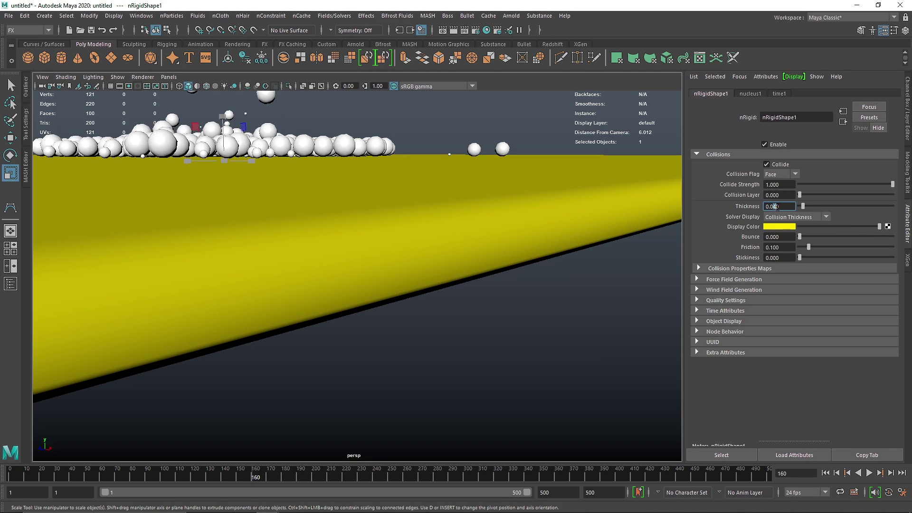
Set the collider's Thickness to 0.020 and turn its Solver Display Off.
key("Return")
left_click(786, 216)
left_click(774, 227)
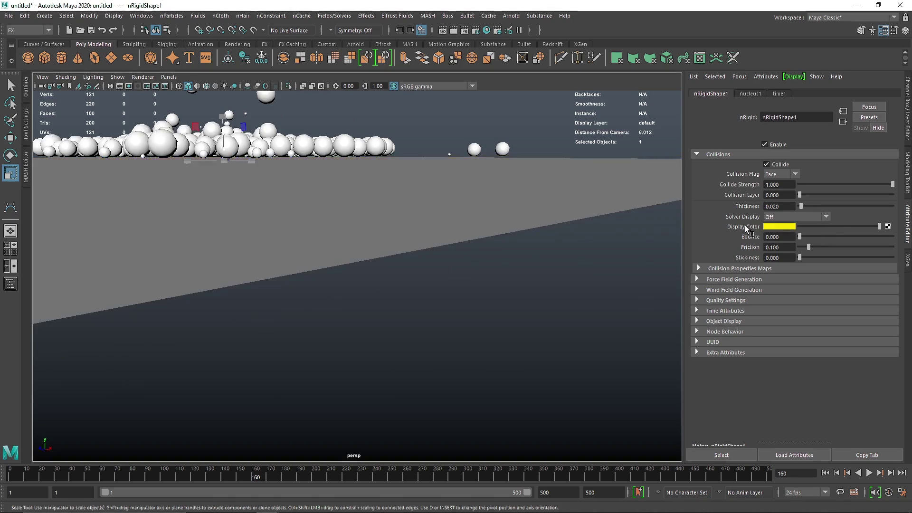
Replay the simulation from the start to frame 77 with the whole plane in view.
right_click_drag(418, 223, 299, 204, "alt")
left_click_drag(300, 204, 310, 241, "alt")
right_click_drag(310, 241, 378, 275, "alt")
left_click_drag(379, 277, 374, 240, "alt")
left_click(826, 473)
left_click(869, 473)
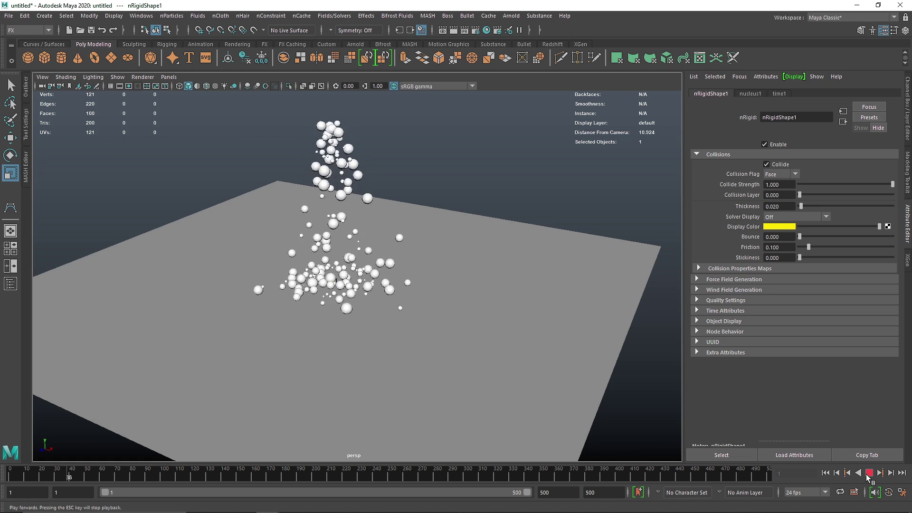
left_click(869, 473)
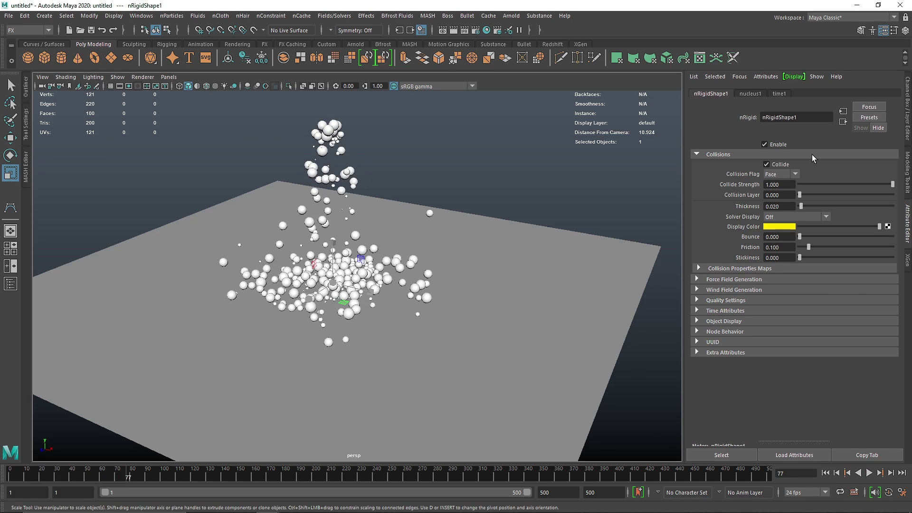
Select the nParticles, set their collision Bounce to 0.5 and replay the simulation from the start.
left_click_drag(365, 109, 288, 149)
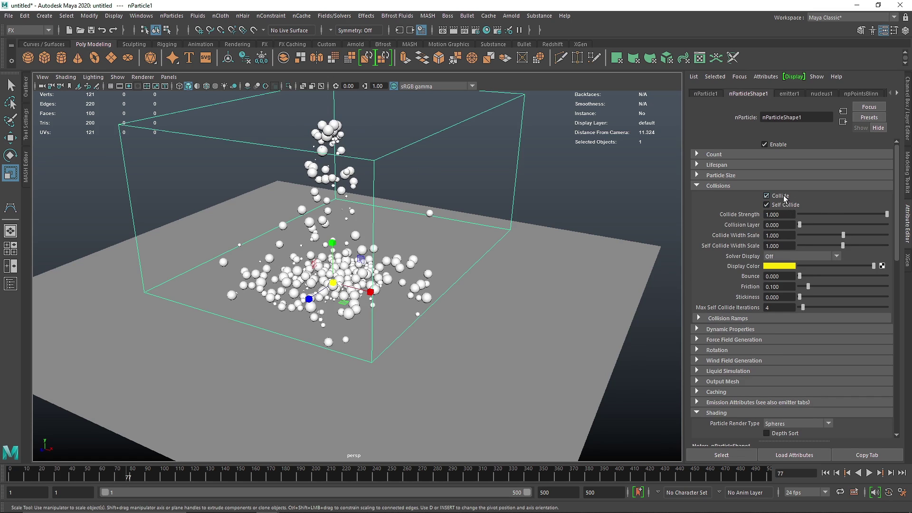
left_click(795, 276)
type("0.5")
key("Return")
left_click(825, 473)
left_click(869, 473)
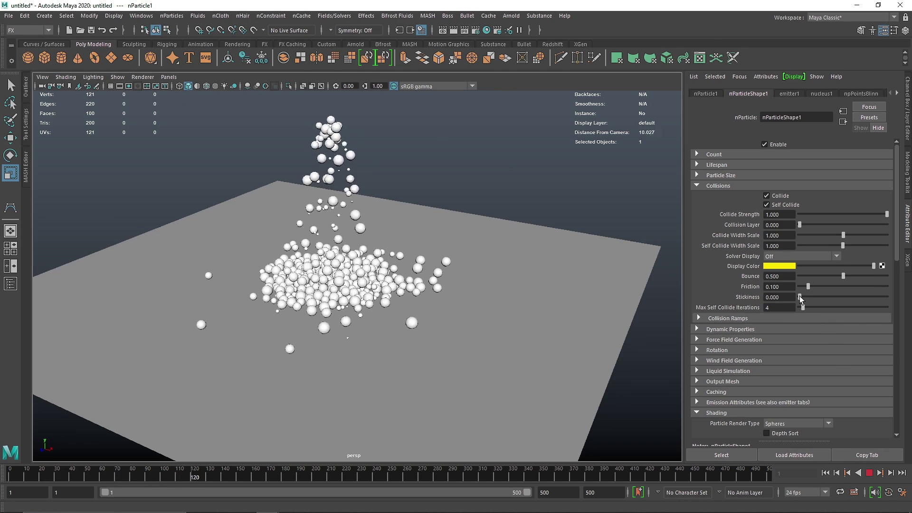
Set the nParticles' Bounce to 0.8 and replay the simulation to watch the particles on the plane.
left_click_drag(786, 276, 736, 278)
type(".8")
key("Return")
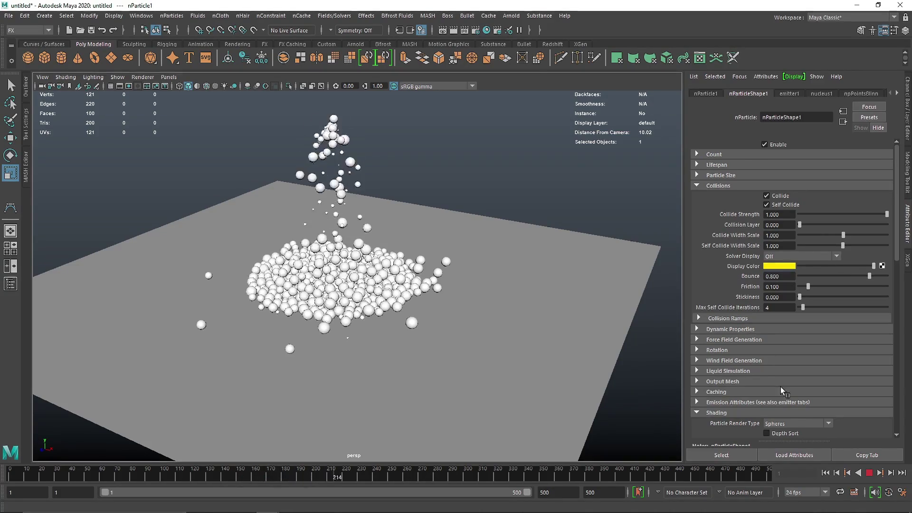
left_click(826, 474)
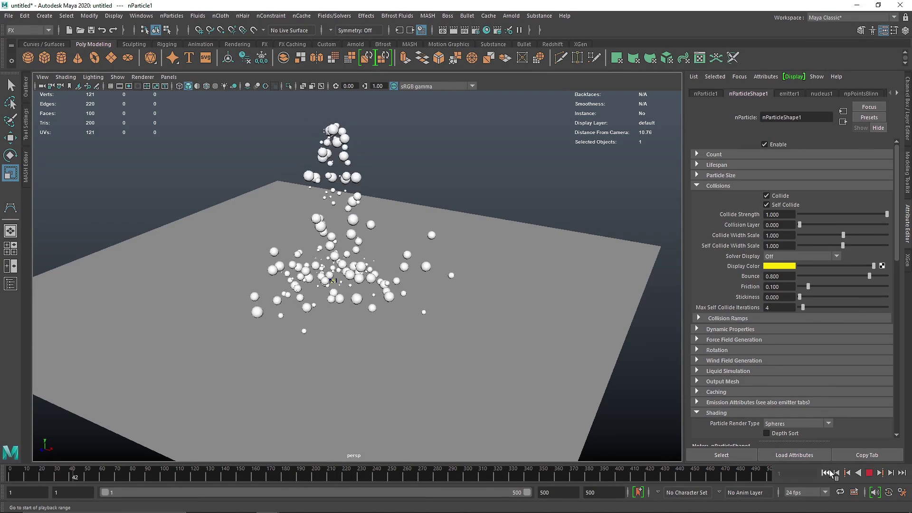
right_click_drag(526, 335, 409, 312, "alt")
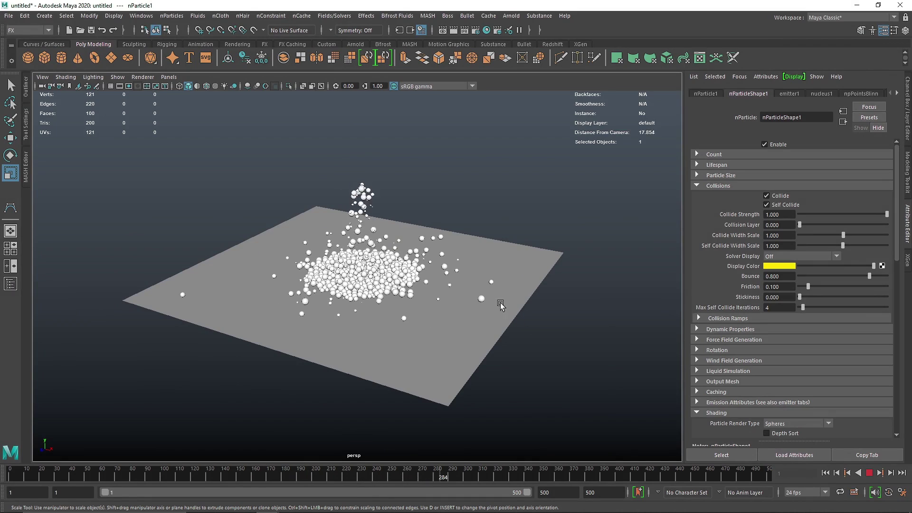
Select the collider plane, rotate it to a slight tilt and stop the playback.
left_click_drag(452, 281, 430, 288, "alt")
left_click(453, 272)
key("e")
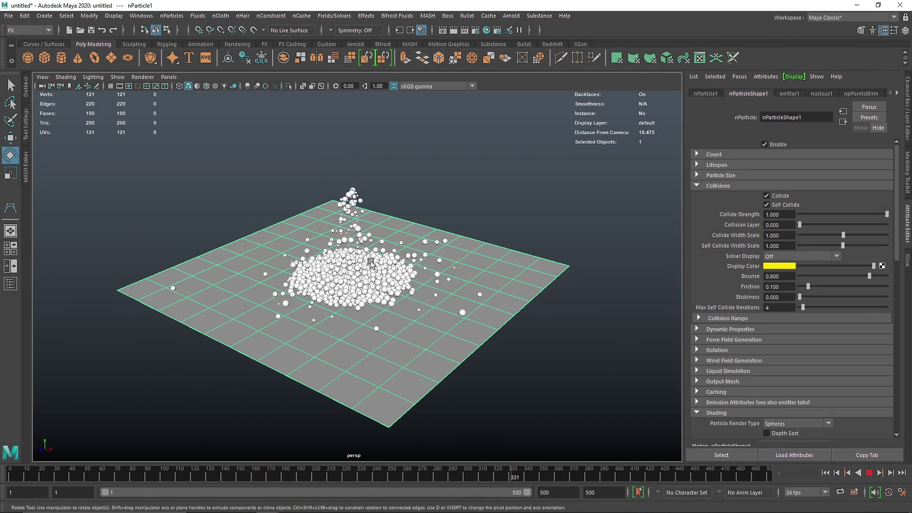
key("Escape")
left_click(512, 272)
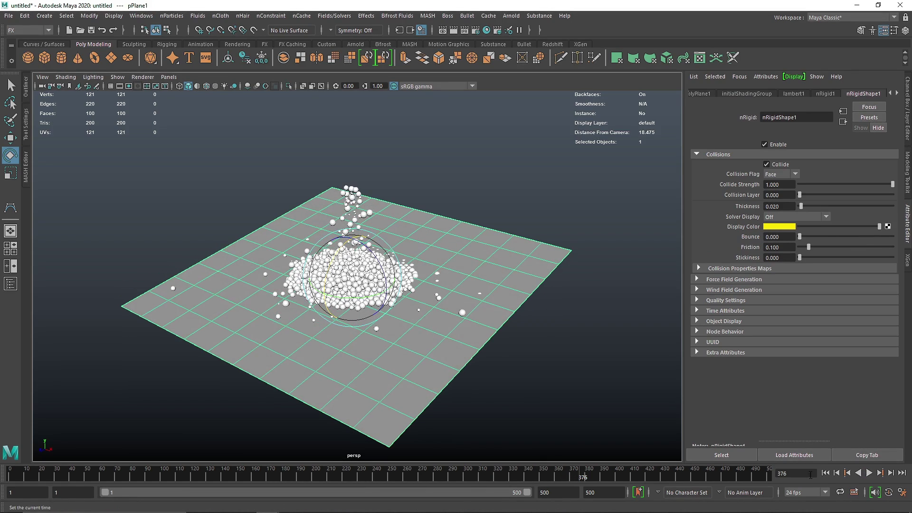
Replay the simulation to frame 123 and examine the particles running off the tilted plane.
left_click(825, 473)
left_click(869, 473)
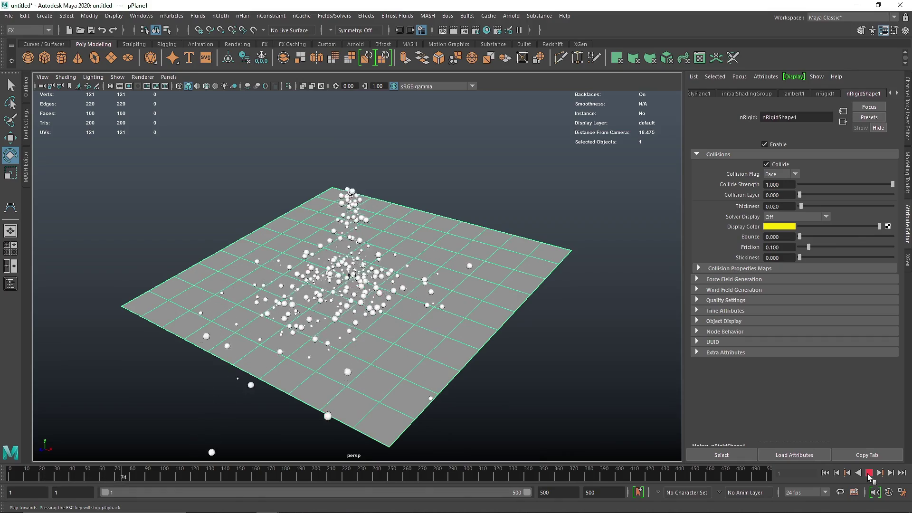
left_click(869, 474)
left_click_drag(371, 400, 527, 302, "alt")
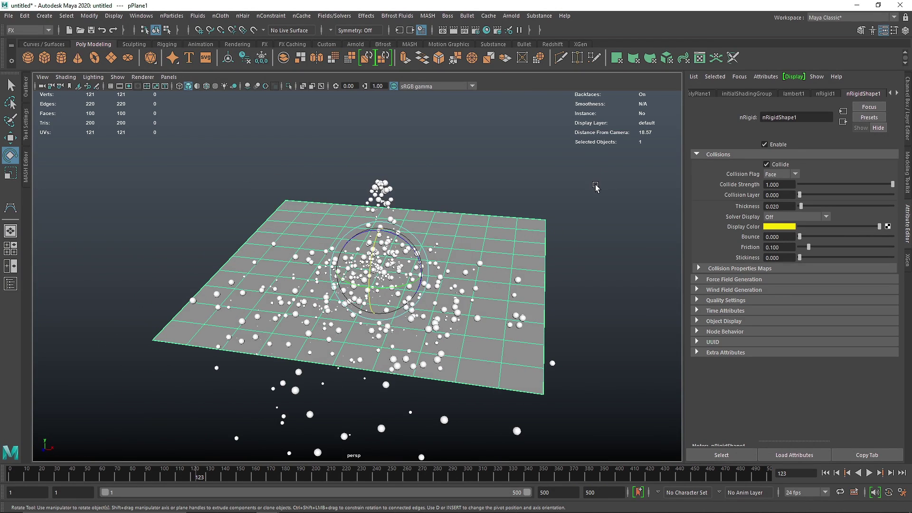
Delete the collider plane, then return to the first frame with the emitter selected.
key("Delete")
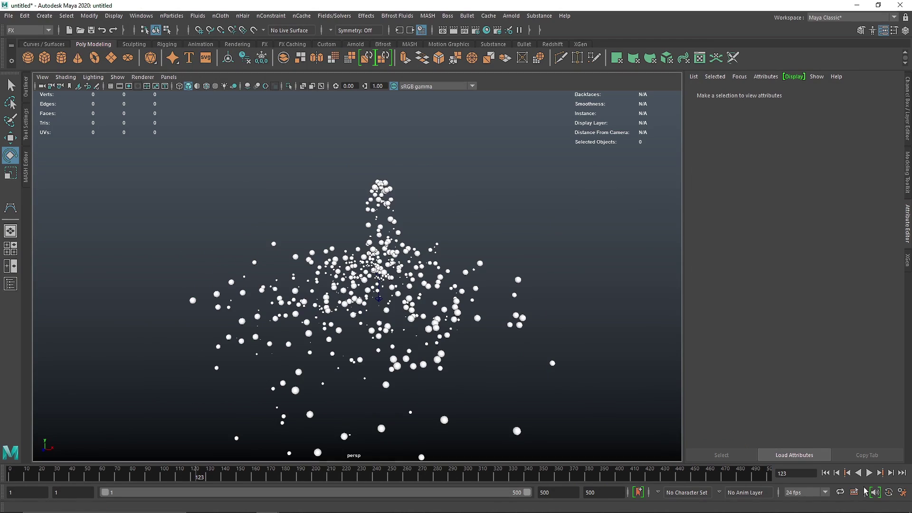
left_click(825, 472)
left_click_drag(309, 142, 445, 217)
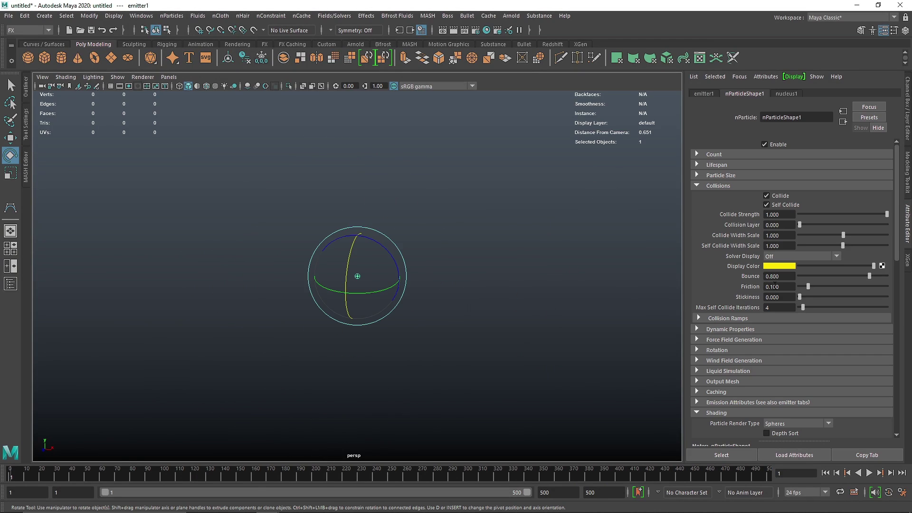
Expand the nParticle's Dynamic Properties in place of Collisions and play the simulation to frame 19.
left_click(719, 186)
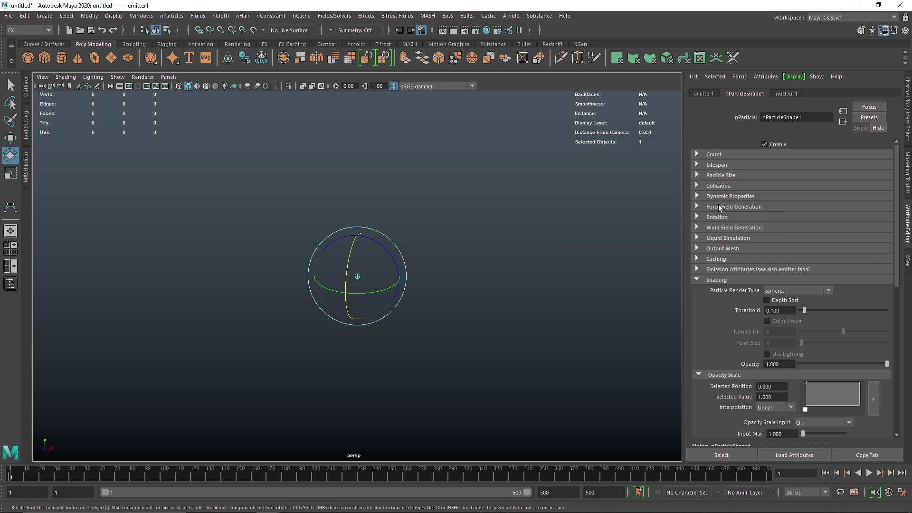
left_click(727, 196)
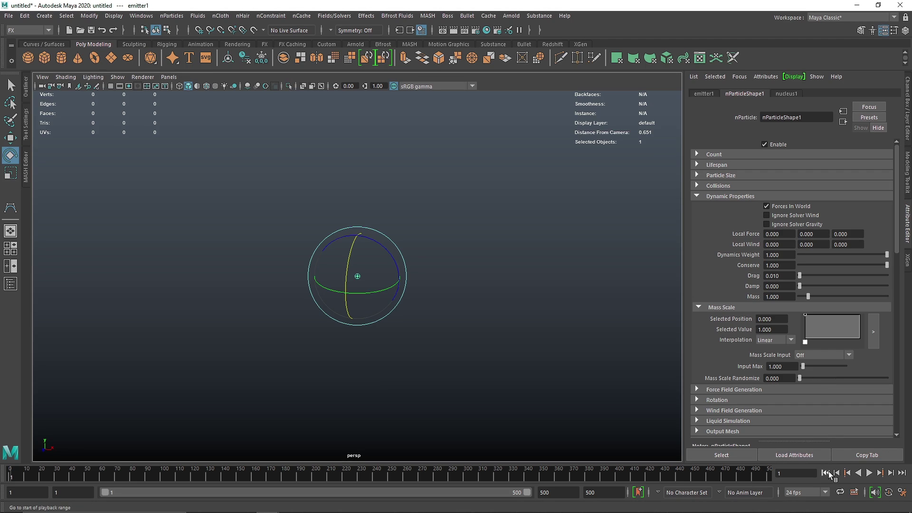
left_click(869, 472)
left_click(869, 473)
scroll(373, 326, "down", 15)
middle_click_drag(417, 371, 407, 303, "alt")
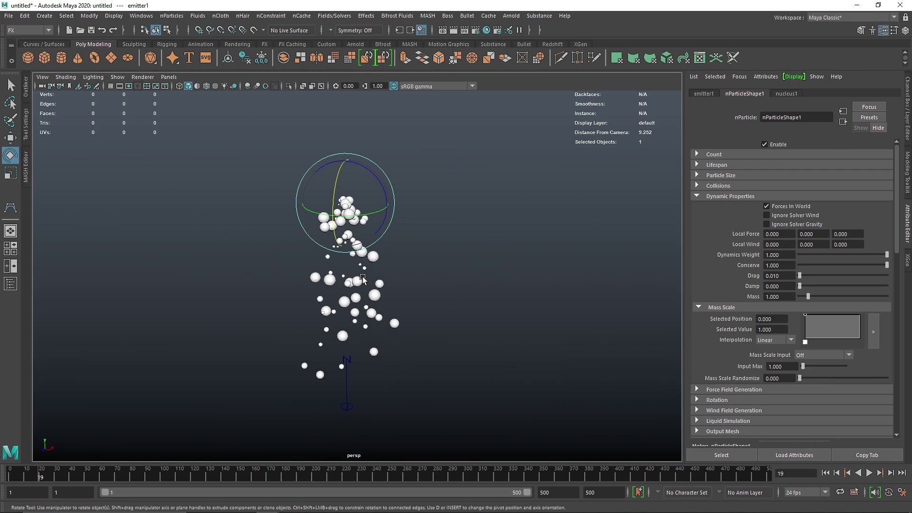
Set the nParticle's Drag to 0.4 and play the simulation from the first frame.
left_click(781, 277)
left_click(218, 17)
left_click(267, 17)
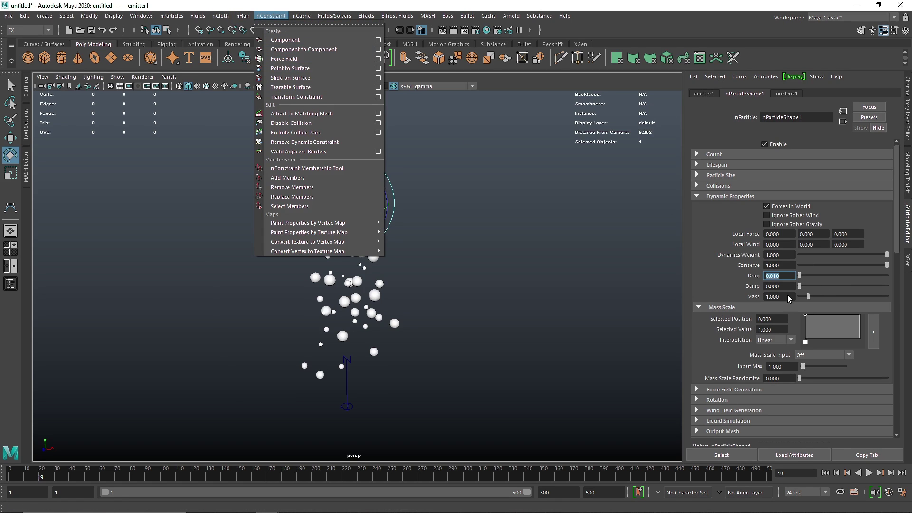
left_click(787, 278)
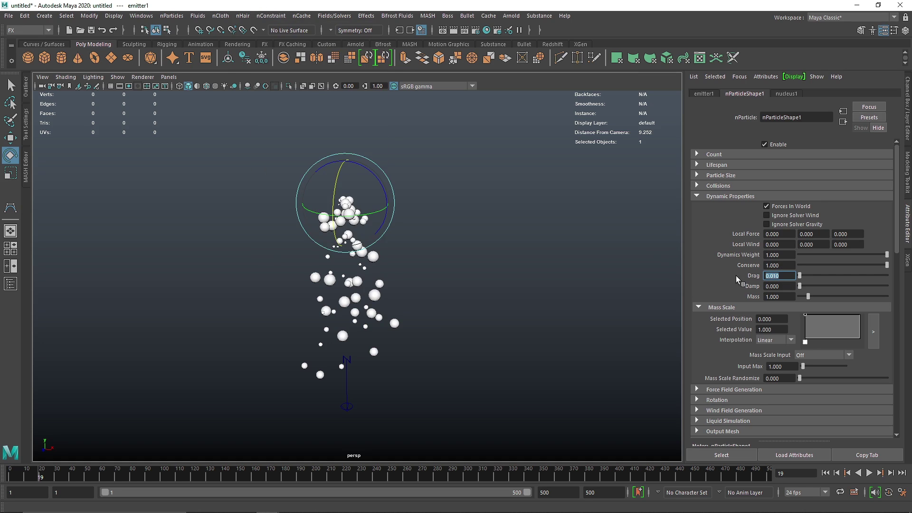
type("0.4")
key("Return")
left_click(825, 472)
left_click(870, 473)
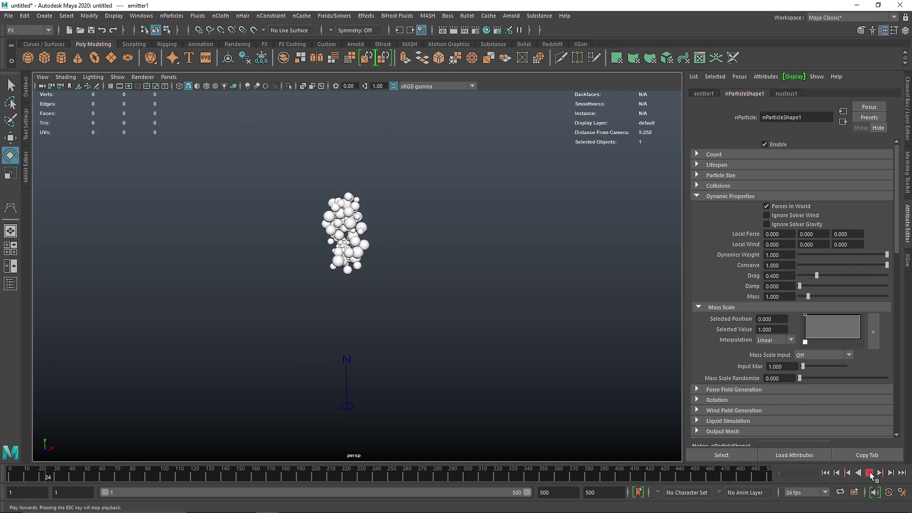
Set Drag to 0.2 during playback and restart the simulation from the first frame.
double_click(783, 277)
type("0.2")
key("Return")
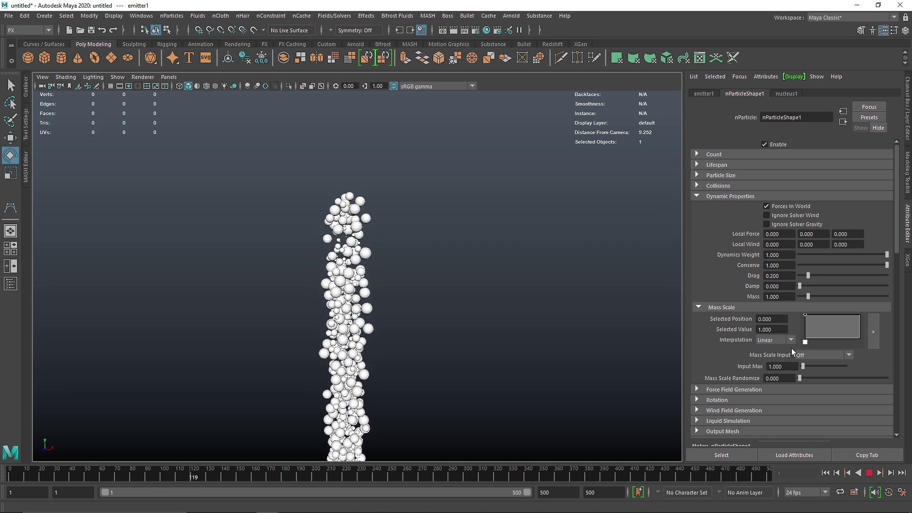
left_click(825, 472)
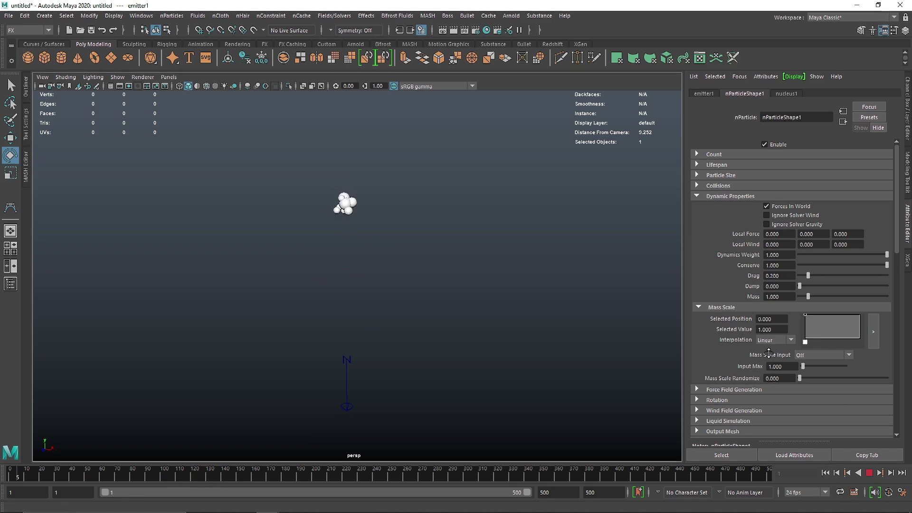
Set Drag to 0.01 while the simulation runs and stop the playback at frame 164.
double_click(783, 276)
type("0.01")
key("Return")
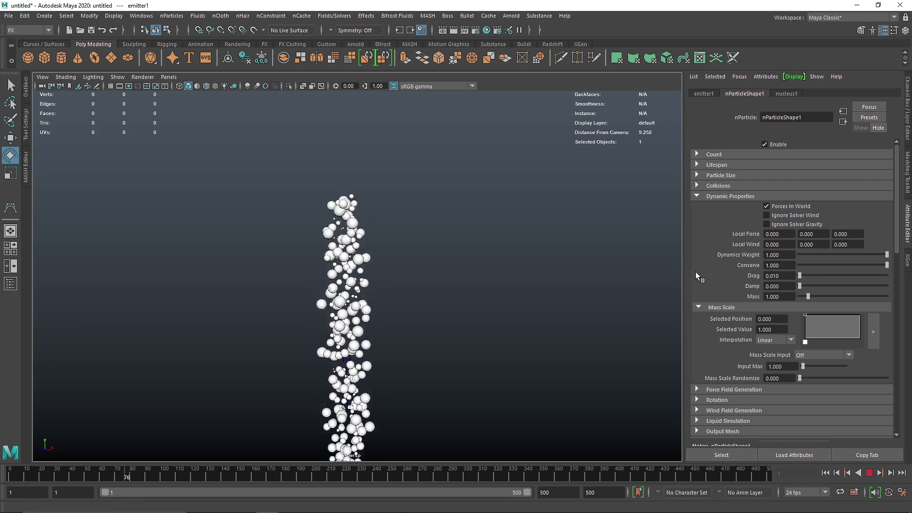
left_click(870, 473)
Collapse Dynamic Properties and look through the Force Field Generation, Rotation and Shading attributes of the nParticle.
left_click(742, 195)
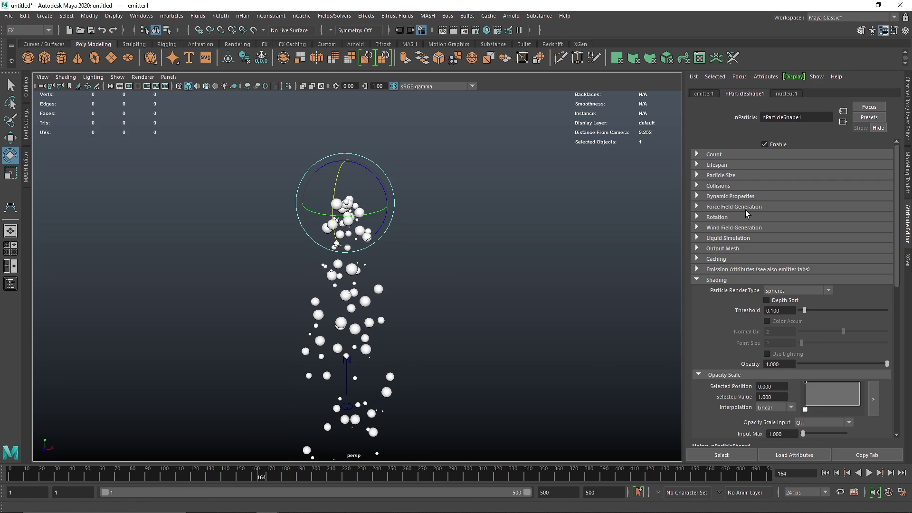
left_click(745, 209)
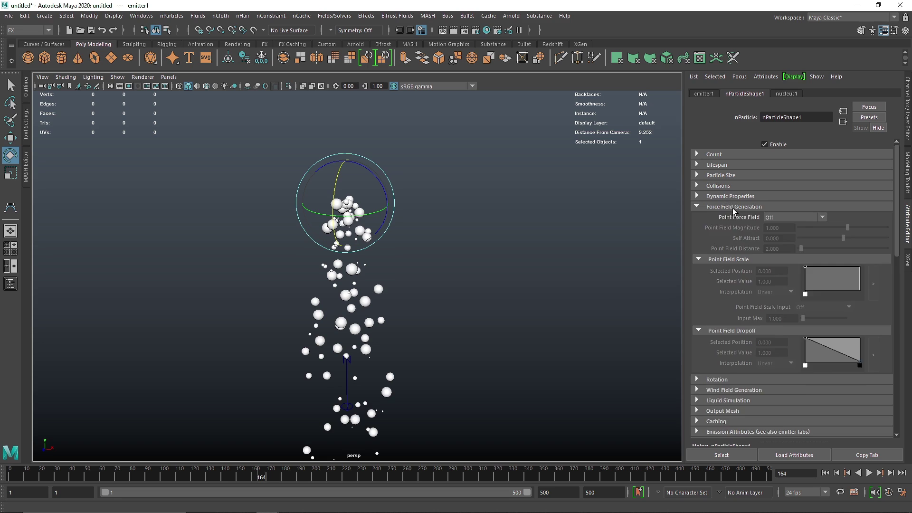
left_click(734, 208)
left_click(730, 218)
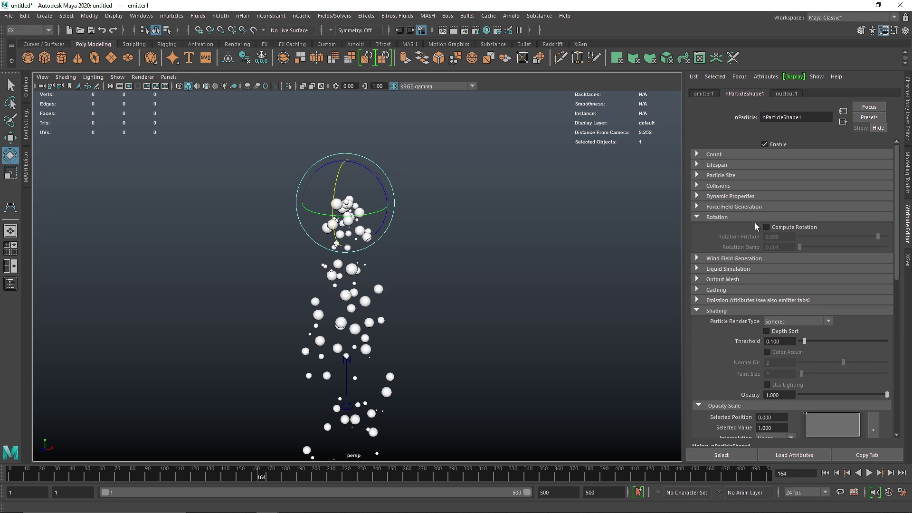
left_click(748, 217)
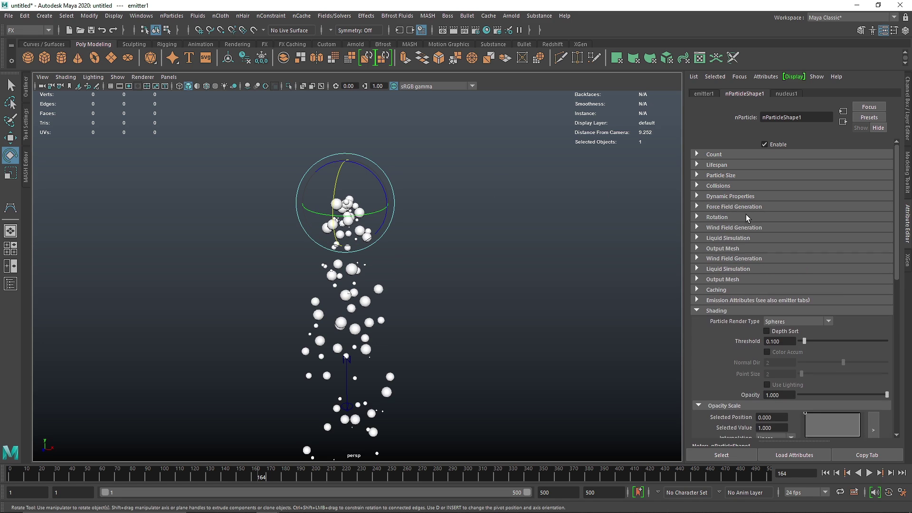
left_click(717, 279)
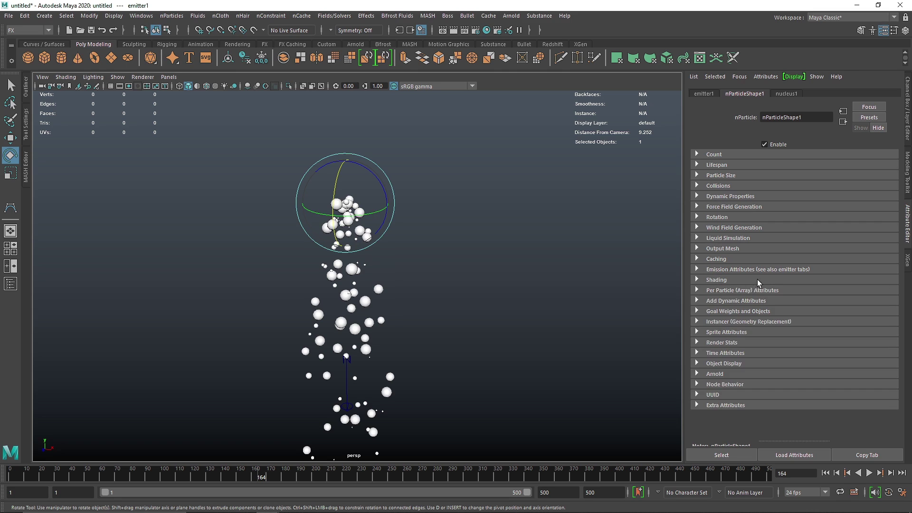
left_click(725, 281)
scroll(406, 320, "up", 4)
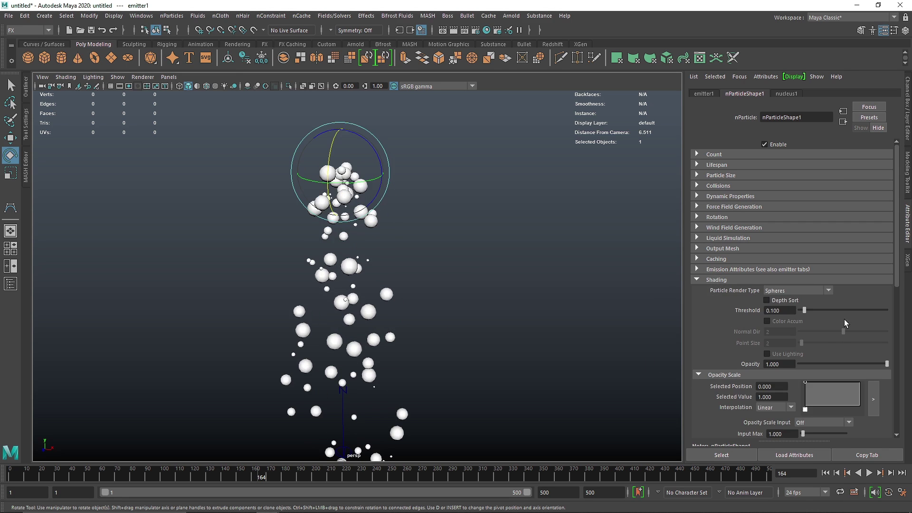
Try Sprites as the Particle Render Type, inspect the emission, and return the type to Spheres.
left_click(777, 292)
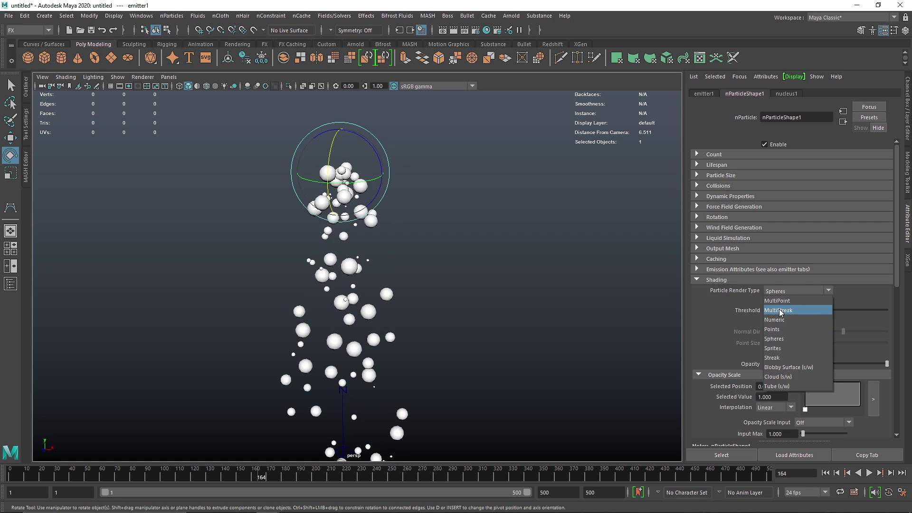
left_click(782, 348)
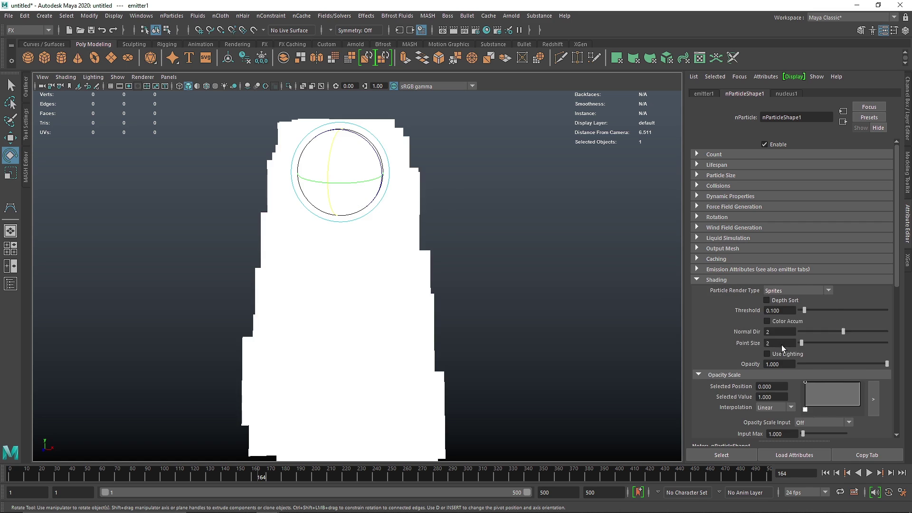
mouse_move(426, 301)
left_mouse_down("alt")
mouse_move(292, 311)
mouse_move(497, 305)
mouse_move(434, 301)
left_mouse_up("alt")
scroll(304, 316, "down", 5)
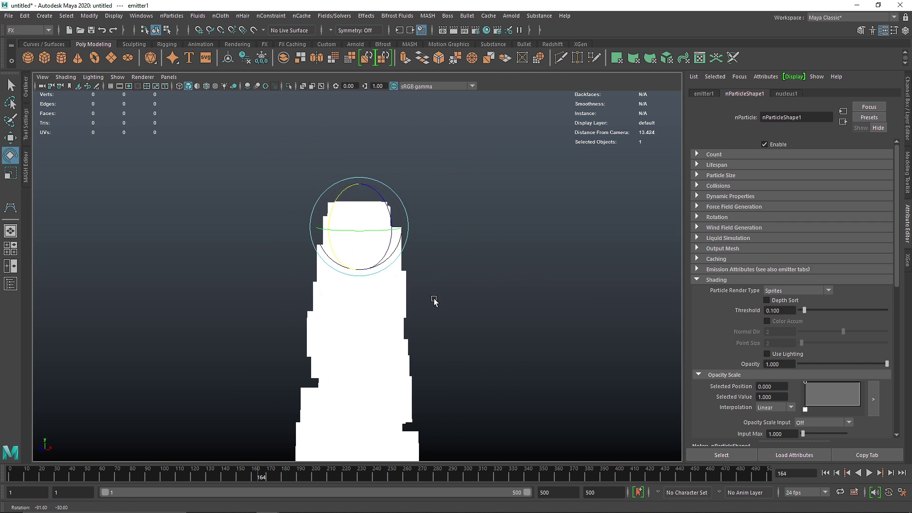
left_click(797, 292)
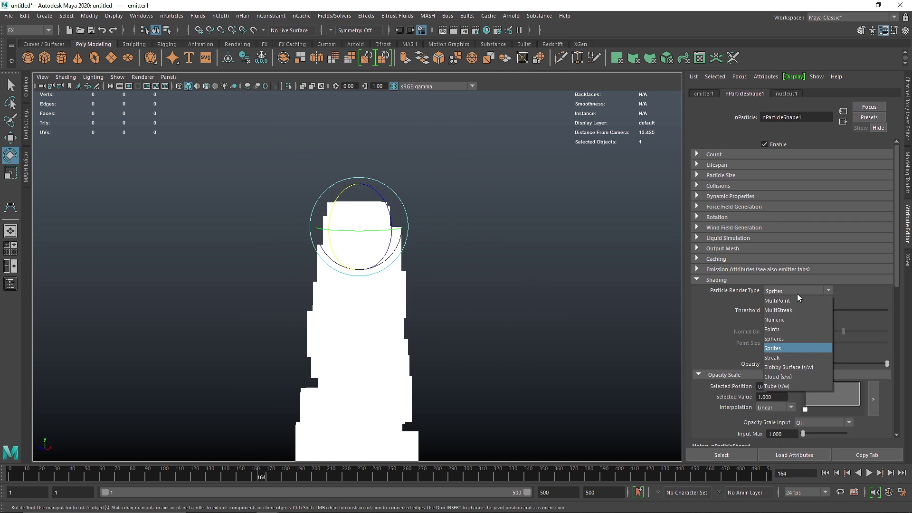
left_click(787, 338)
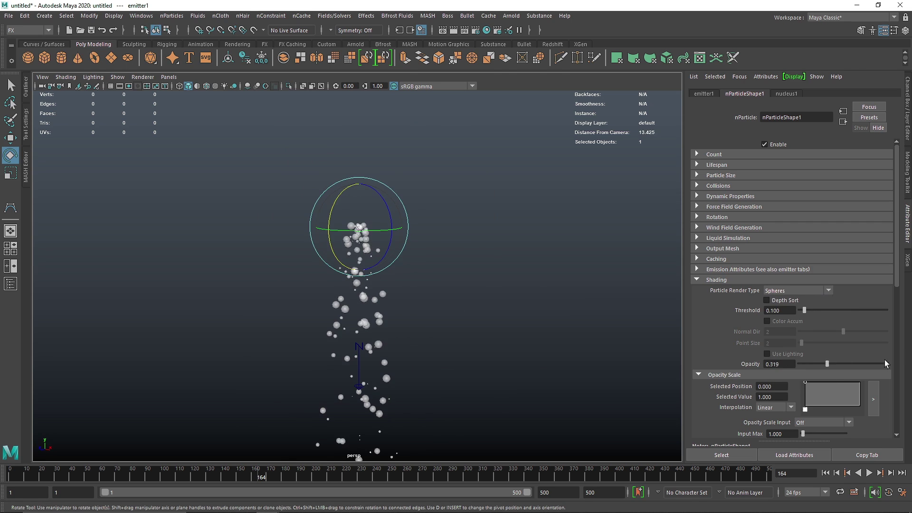
Change the nParticle's shading color from white to red.
scroll(734, 324, "down", 3)
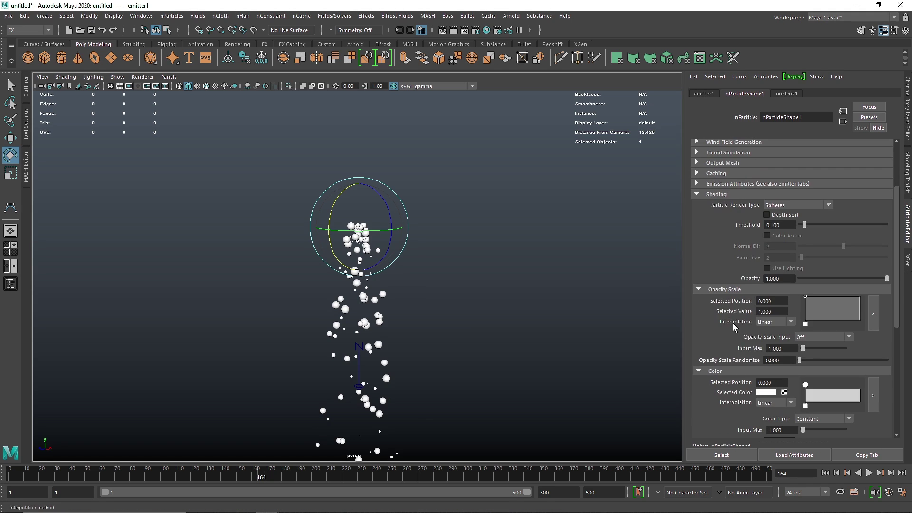
scroll(722, 329, "down", 3)
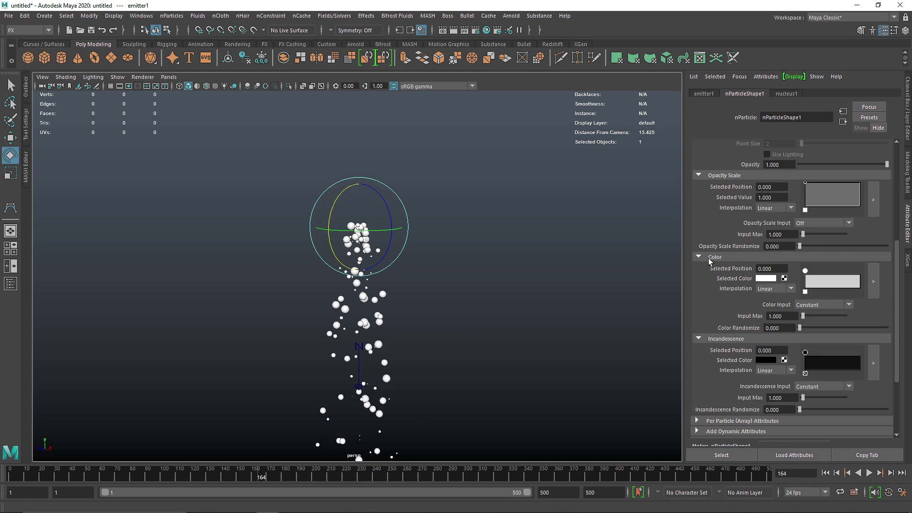
left_click(764, 279)
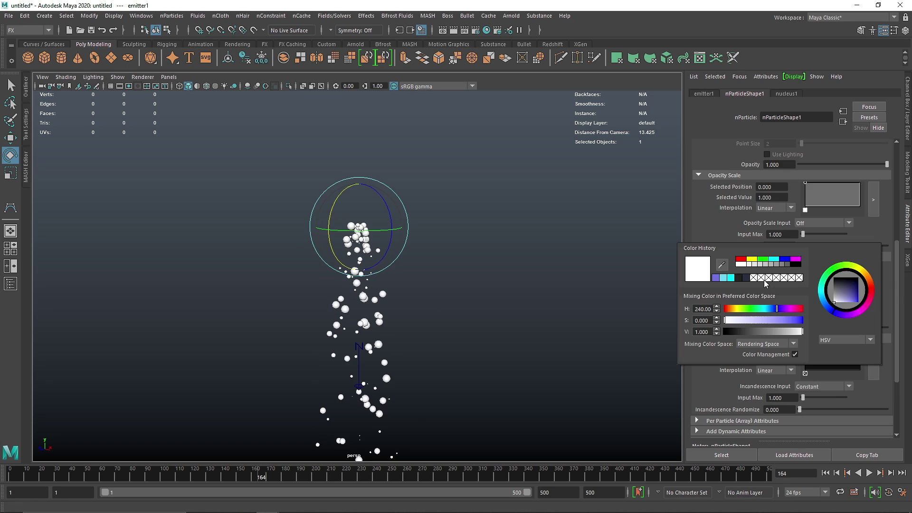
left_click(731, 278)
left_click(741, 259)
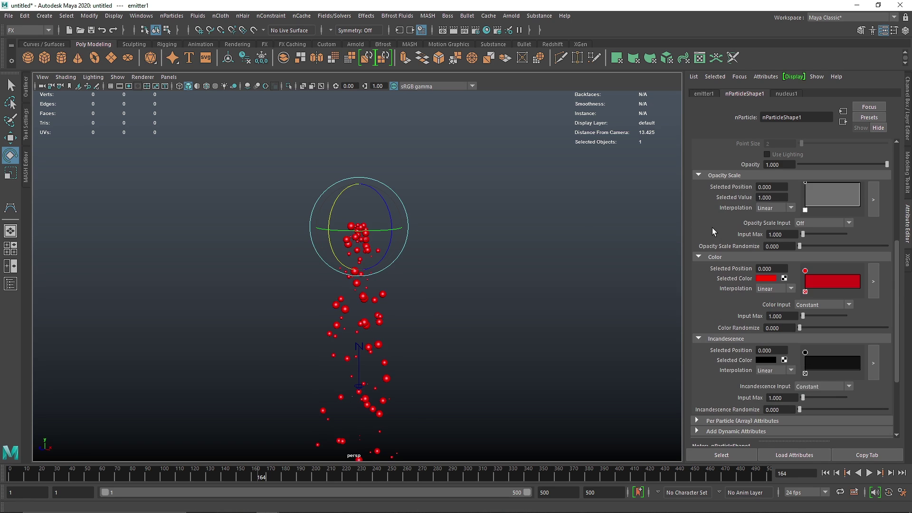
Add three points to the particle color ramp and make the one at position 0.296 yellow.
left_click(822, 280)
left_click(843, 280)
left_click(855, 280)
left_click(771, 280)
left_click(747, 252)
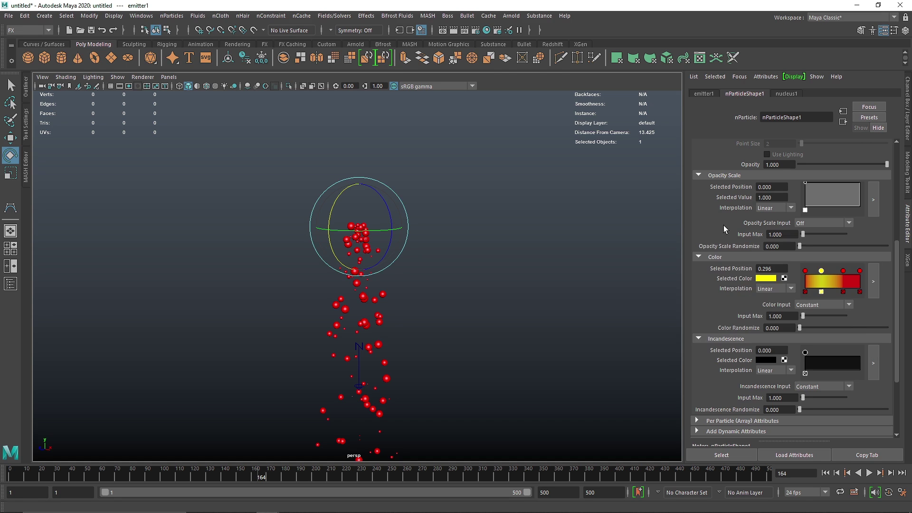
Color the ramp point after yellow green, and make the last point, at position 0.930, cyan.
left_click(843, 272)
left_click(774, 279)
left_click(768, 256)
left_click(860, 271)
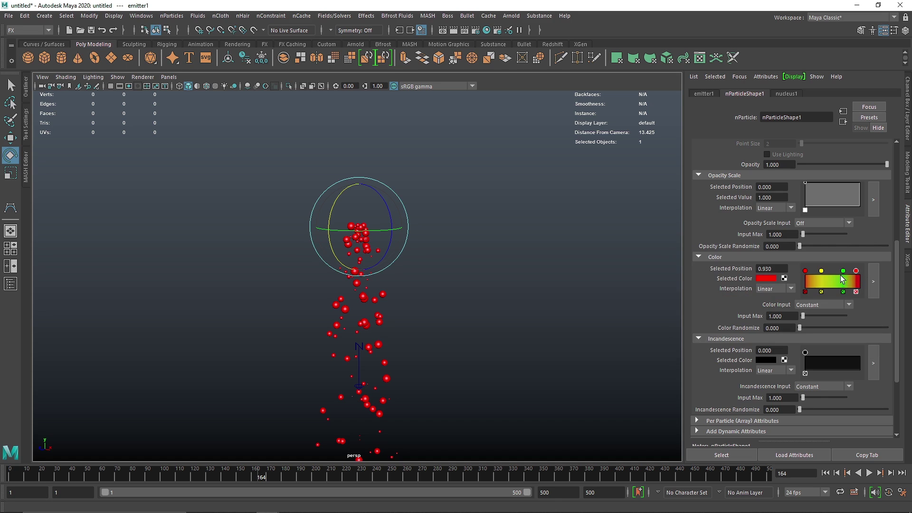
left_click(766, 278)
left_click(774, 248)
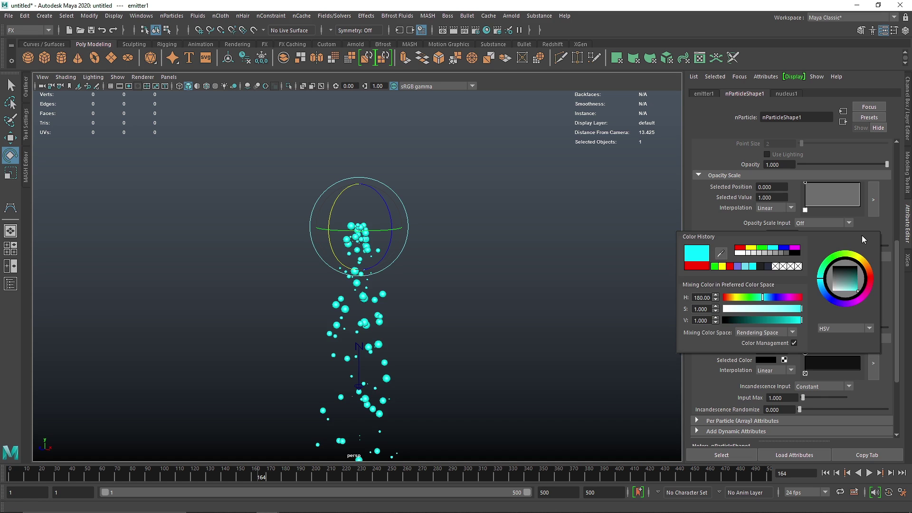
Respace the color ramp points and add a blue point at position 1.000.
left_click_drag(821, 271, 848, 270)
left_click(861, 283)
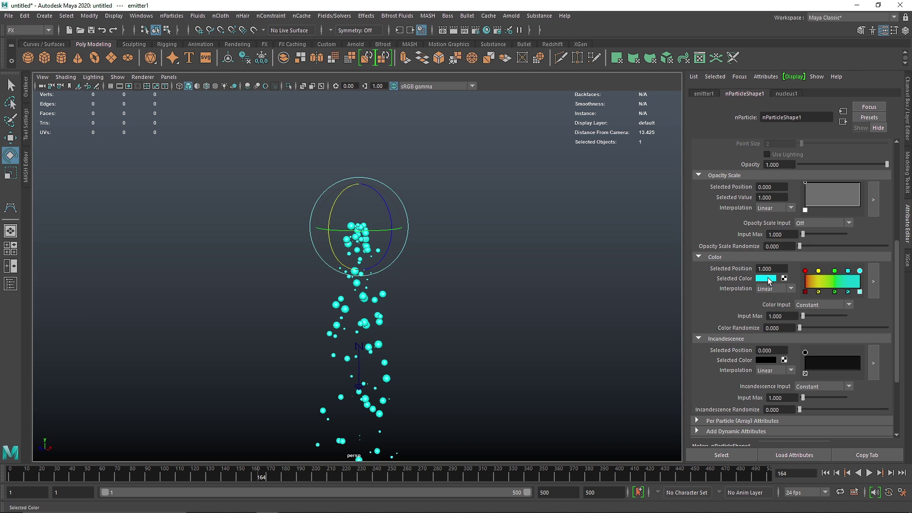
left_click(770, 281)
left_click(794, 230)
In the enlarged color ramp editor, move yellow to 0.1823, cyan to 0.6468 and blue to 0.823, with green midway between yellow and cyan.
left_click(874, 200)
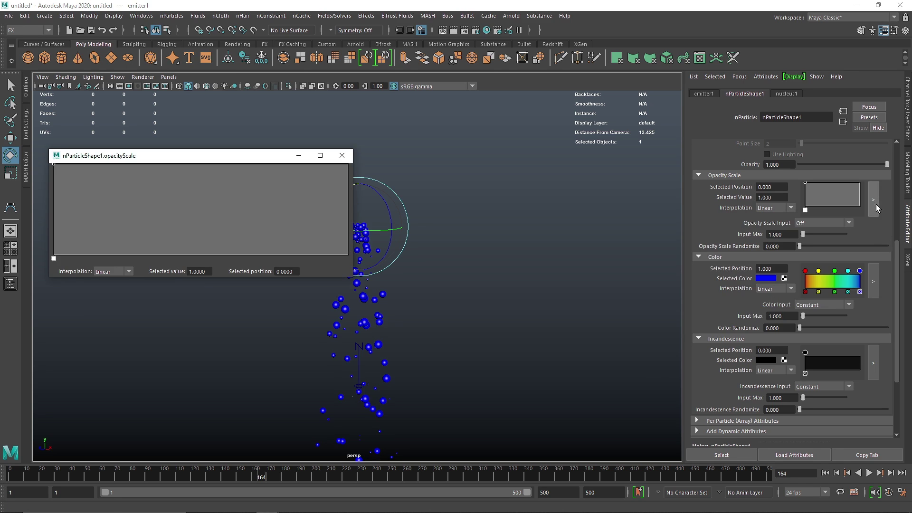
left_click(342, 156)
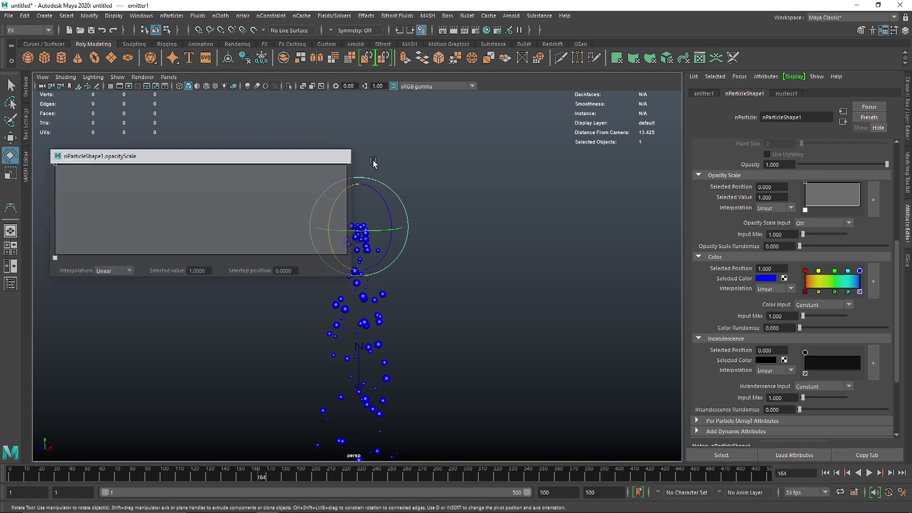
left_click(873, 282)
left_click_drag(382, 187, 377, 186)
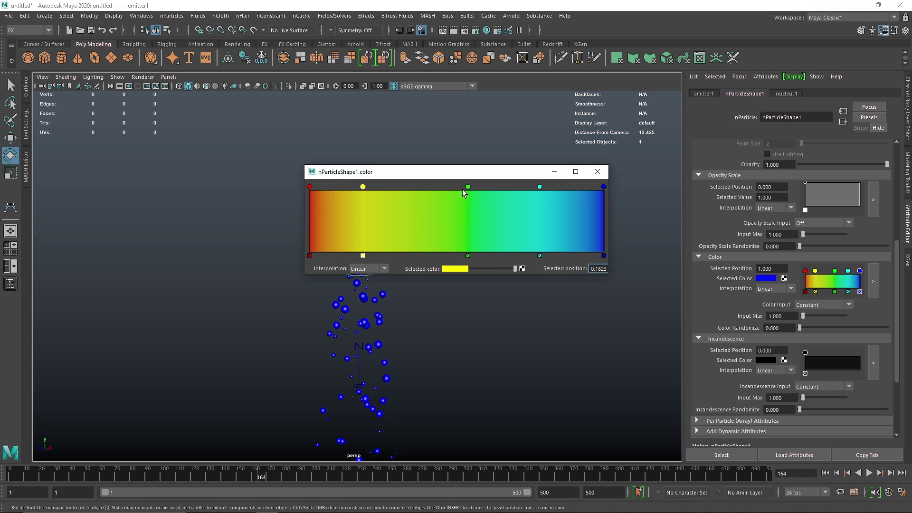
left_click_drag(467, 188, 426, 188)
left_click_drag(539, 187, 499, 188)
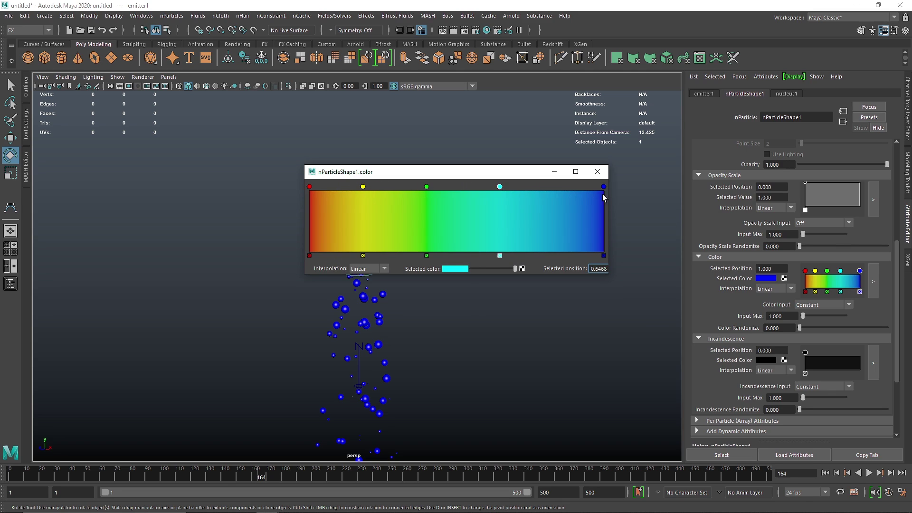
left_click_drag(603, 186, 551, 193)
Add a magenta point at position 1.0000 of the color ramp and close the enlarged ramp editor.
left_click(603, 199)
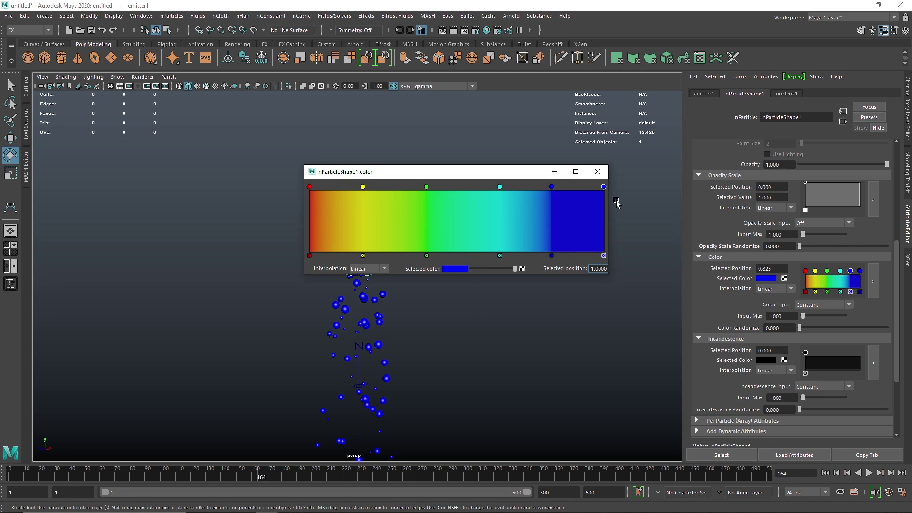
left_click(456, 268)
left_click(475, 234)
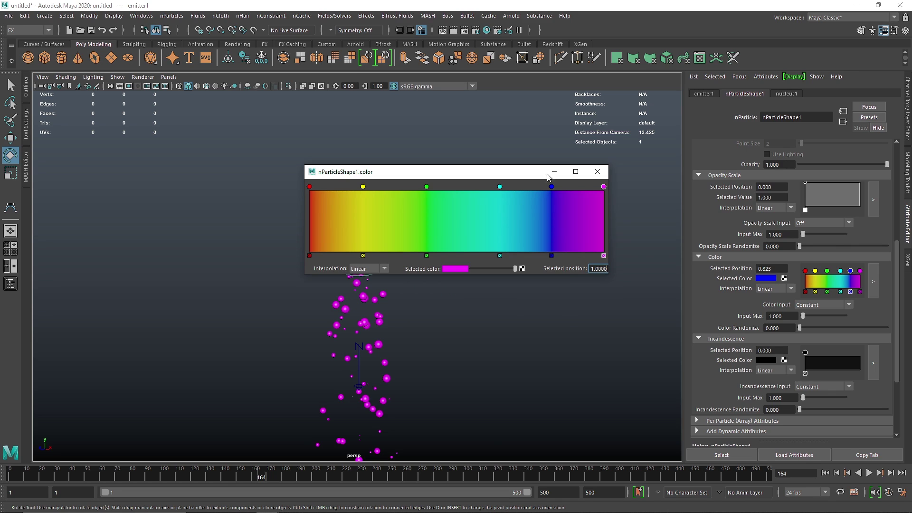
left_click(597, 174)
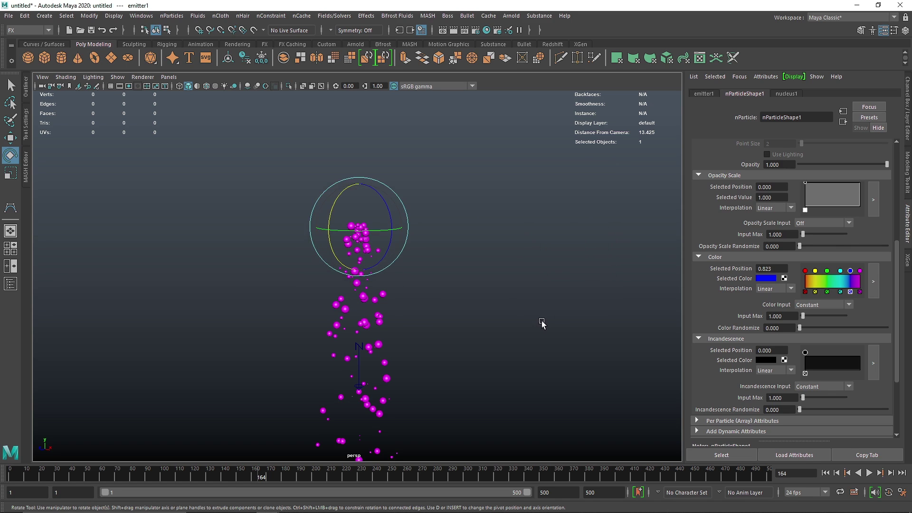
Replay the simulation from the first frame to frame 48 to check the particle colors.
left_click(827, 472)
left_click(869, 473)
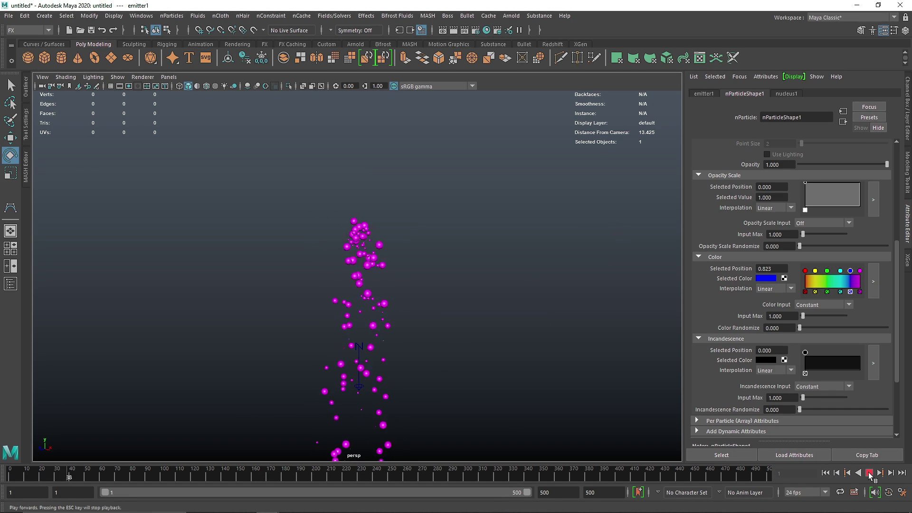
left_click(869, 472)
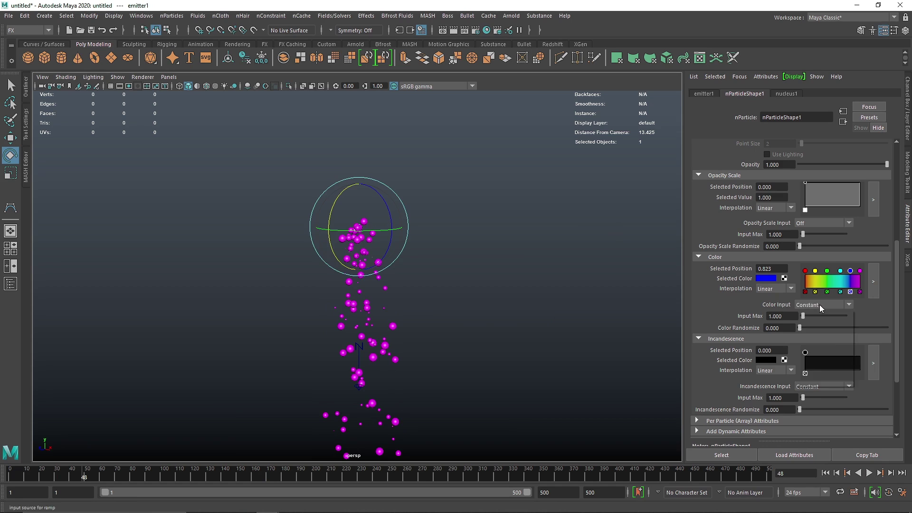
Set the particle Color Input to Randomized ID and replay the simulation from the first frame to frame 22.
left_click(820, 304)
left_click(840, 372)
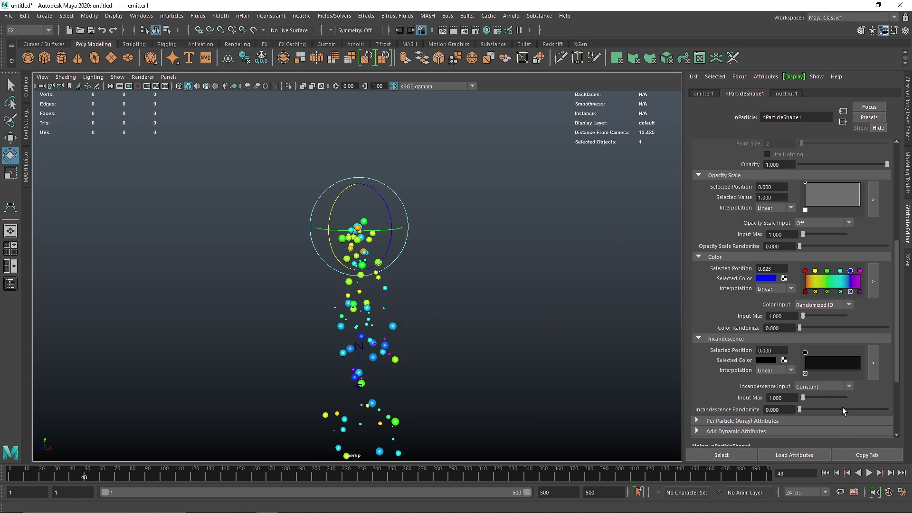
left_click(827, 473)
left_click(870, 472)
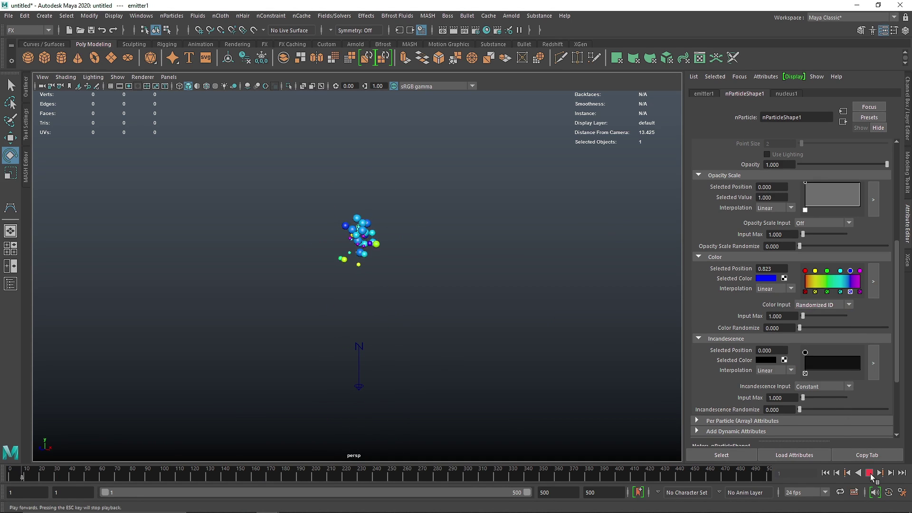
key("Escape")
middle_click_drag(352, 328, 362, 294, "alt")
scroll(361, 293, "up", 4)
left_click_drag(362, 293, 396, 298, "alt")
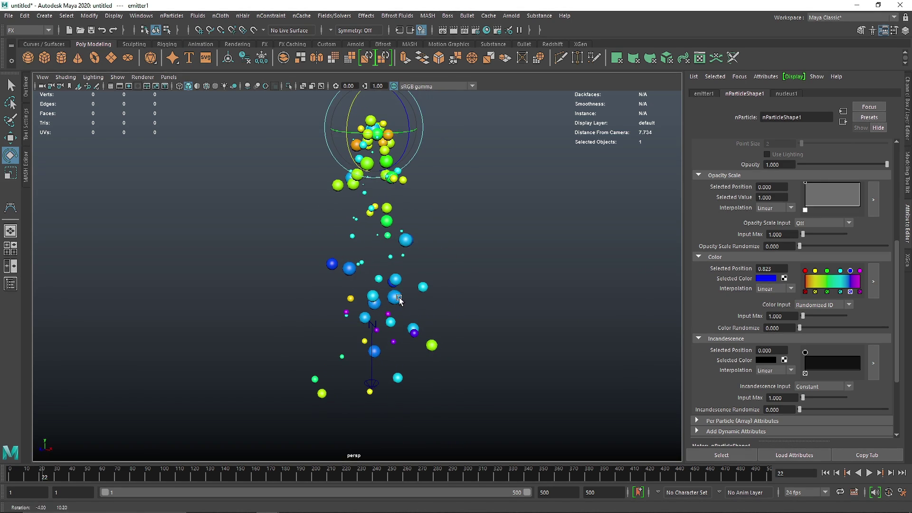
Create a polygon cube at the origin, scale it up uniformly and lower it beneath the emitter.
left_click(47, 58)
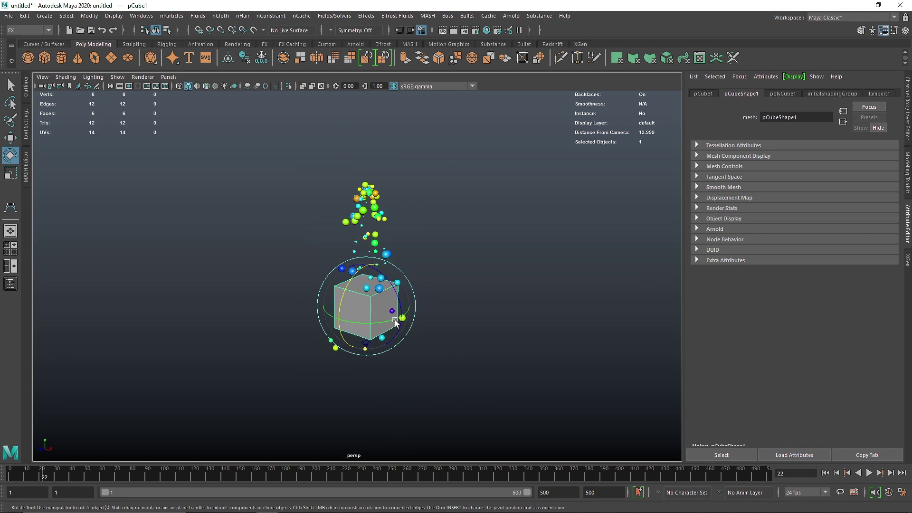
key("r")
middle_click_drag(395, 320, 420, 318)
left_click_drag(420, 318, 425, 318)
key("e")
key("w")
left_click_drag(366, 266, 366, 305)
key("r")
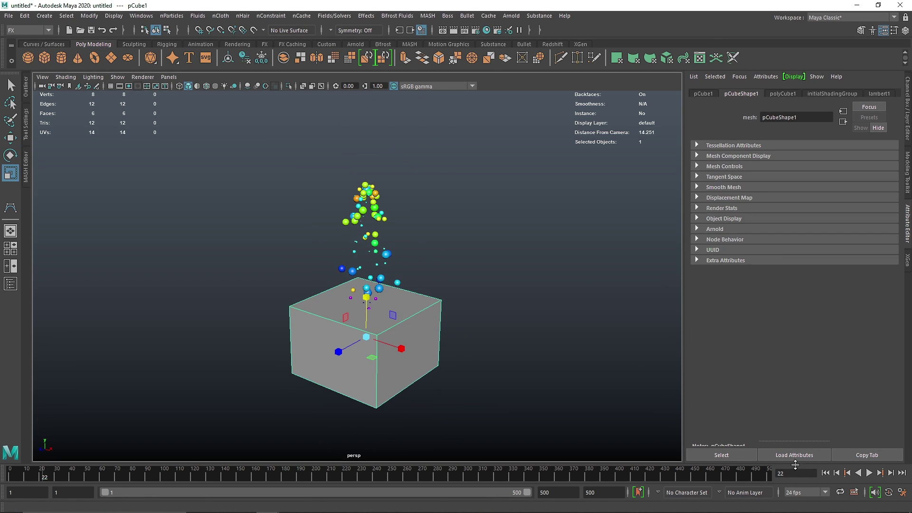
Return to the first frame and delete the top face of the cube to open it.
left_click(825, 473)
scroll(398, 327, "up", 3)
right_click_drag(386, 326, 378, 243)
left_click(371, 297)
key("Delete")
Extrude the faces of the open box outward to give its walls thickness.
right_click_drag(367, 313, 554, 178)
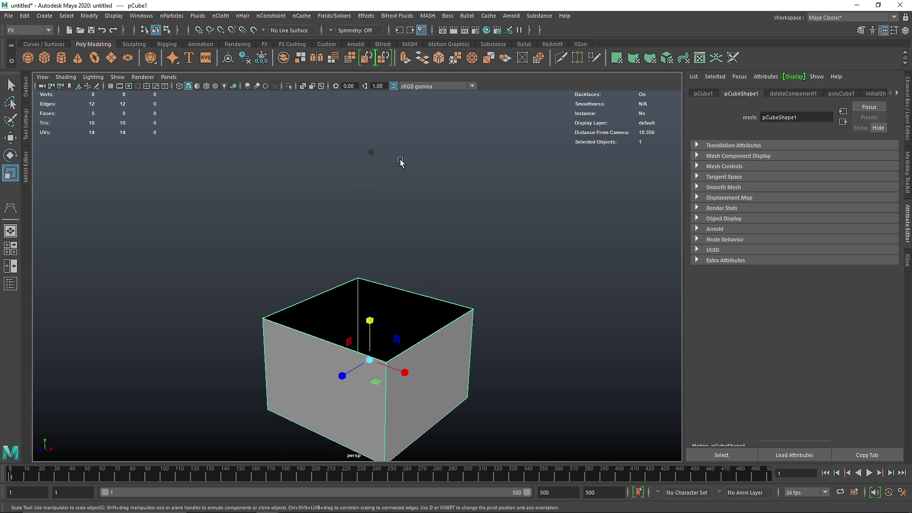
key("ctrl+e")
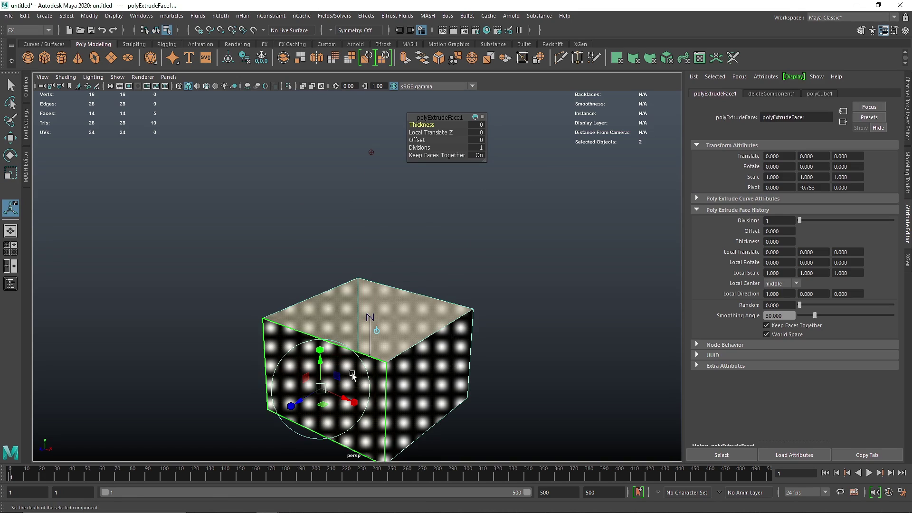
left_click_drag(356, 373, 281, 426)
right_click_drag(435, 210, 493, 200)
Make the open box a passive collider and play the simulation to frame 167.
left_click(221, 15)
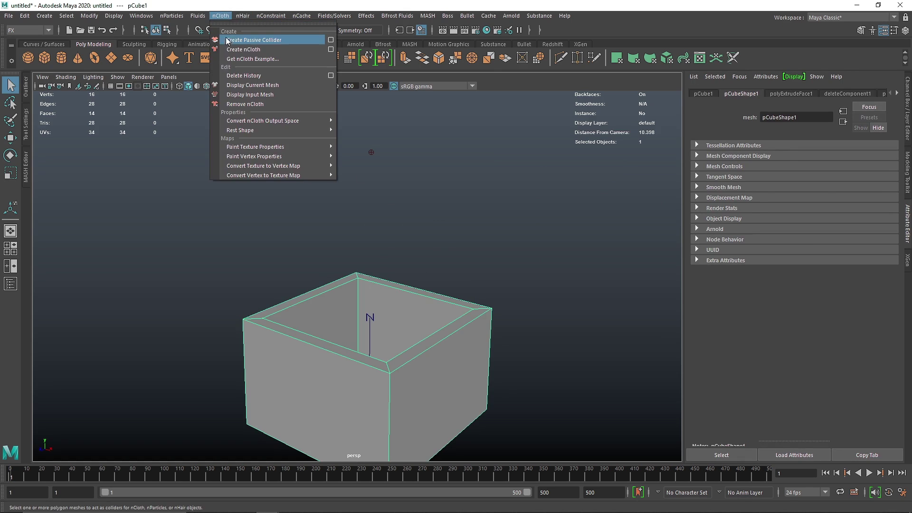
left_click(238, 47)
left_click(869, 473)
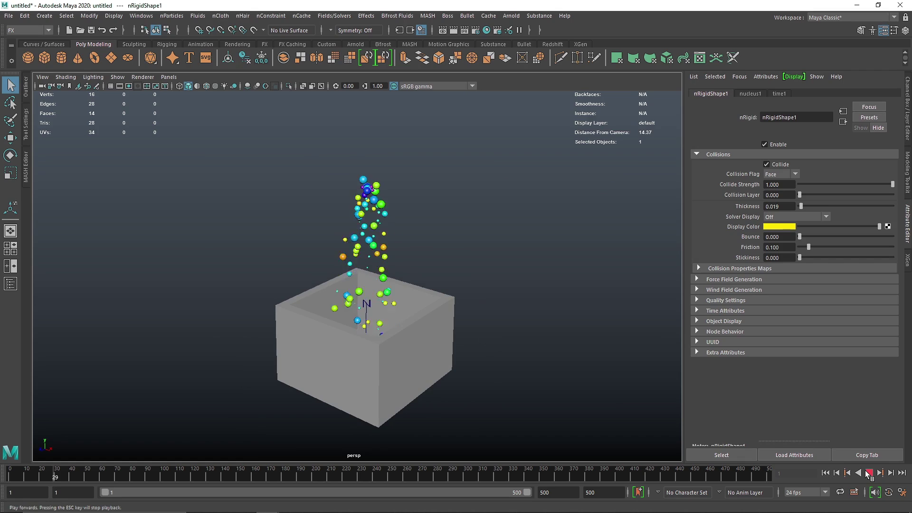
left_click_drag(453, 327, 434, 324, "alt")
scroll(437, 347, "up", 1)
scroll(412, 350, "up", 1)
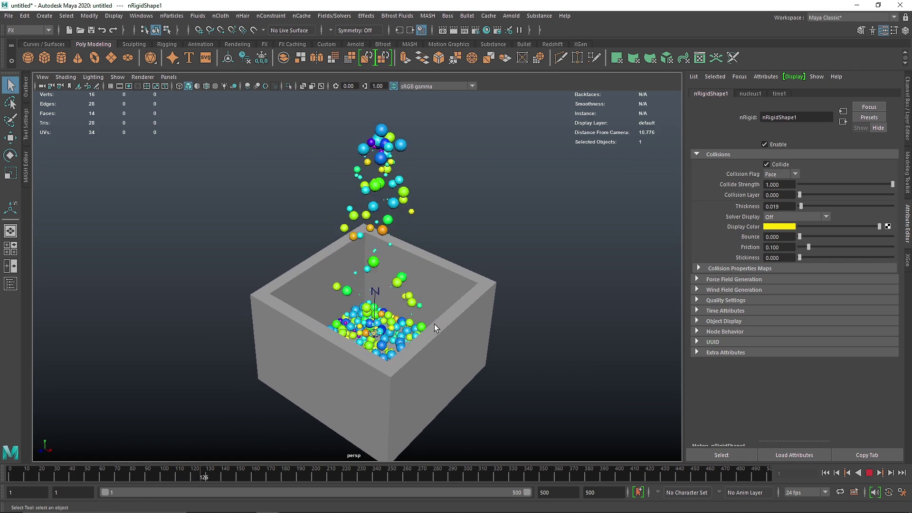
left_click(869, 474)
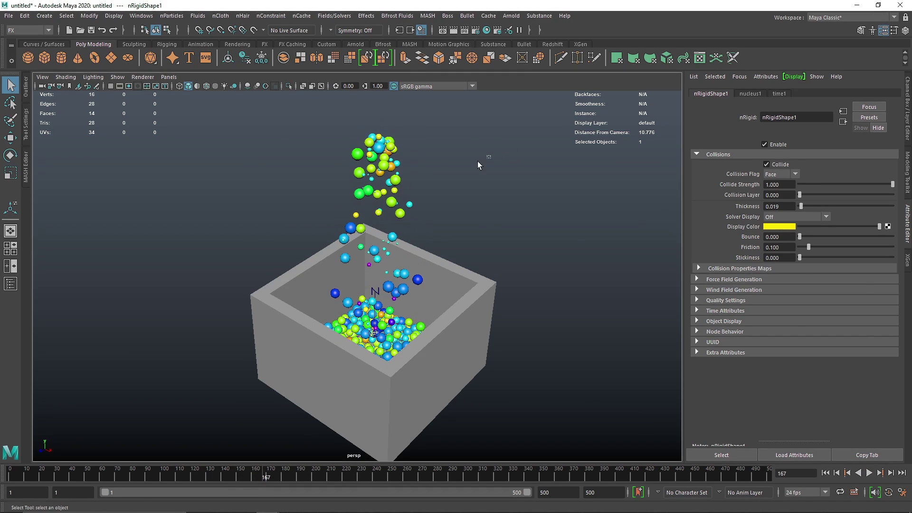
Set the omni emitter's rate to 500 particles per second.
left_click(395, 180)
left_click(712, 93)
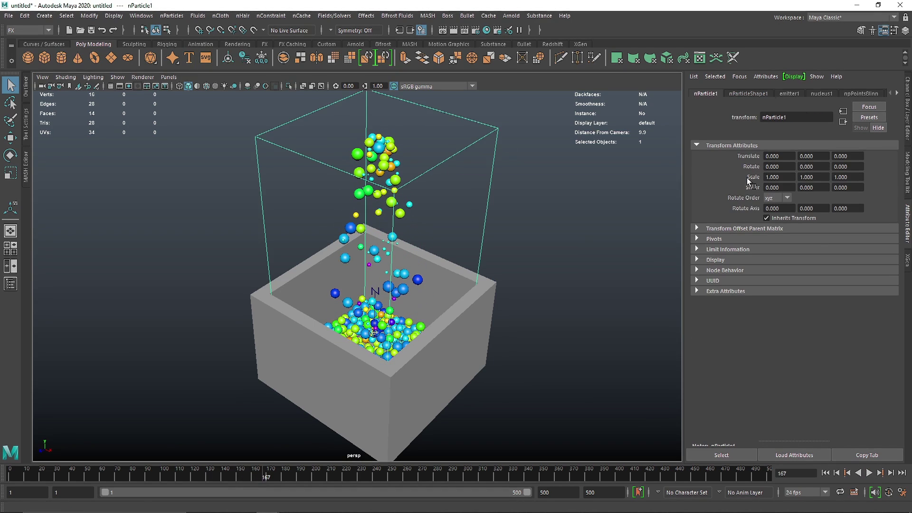
left_click(787, 93)
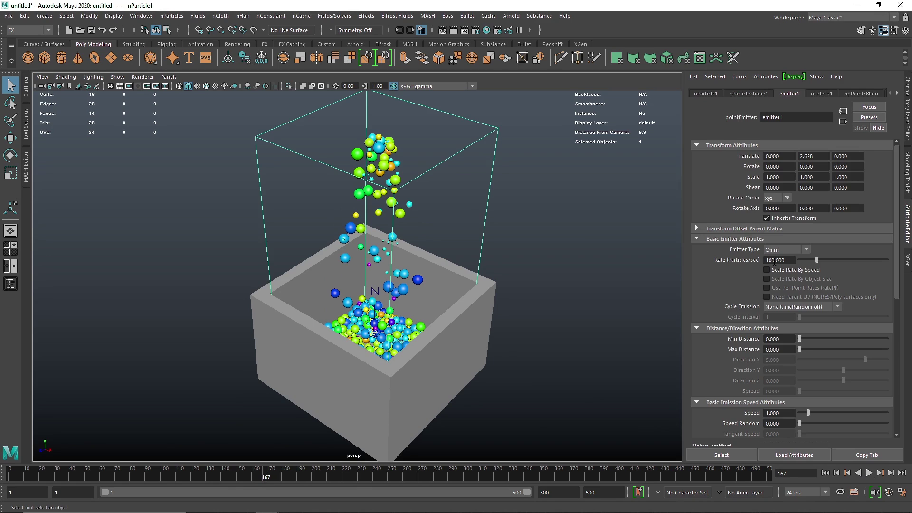
left_click_drag(772, 261, 722, 275)
left_click(768, 259)
key("BackSpace")
type("5")
key("Return")
Replay the simulation from the first frame to frame 214 and inspect the particles filling the box.
left_click(825, 473)
left_click(869, 472)
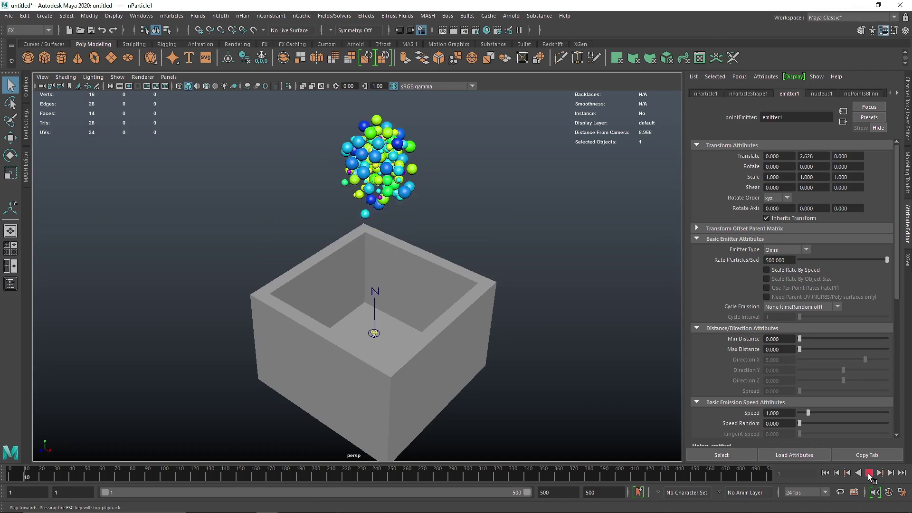
left_click_drag(526, 306, 421, 299, "alt")
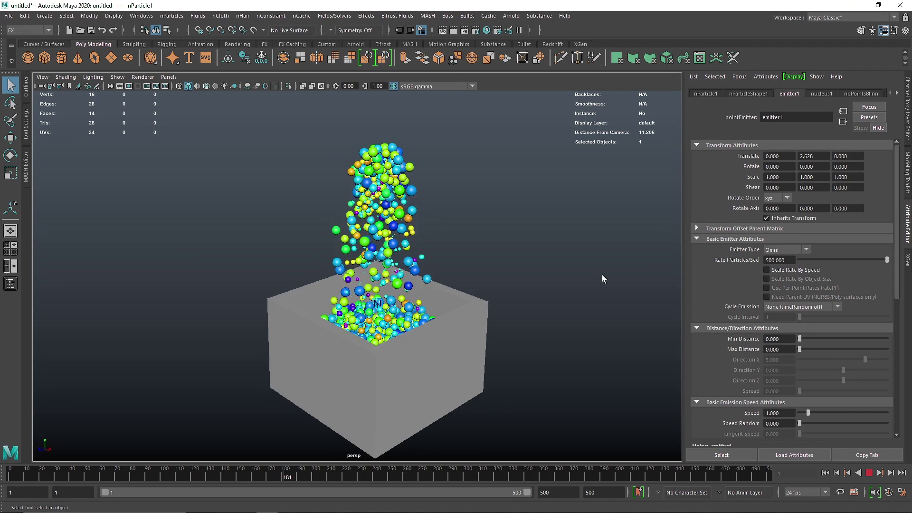
left_click(870, 473)
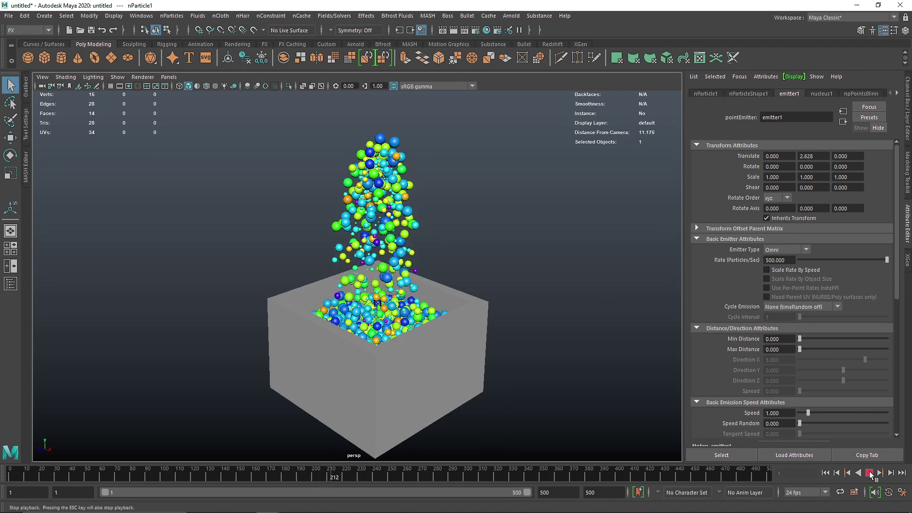
left_click_drag(285, 266, 421, 268, "alt")
left_click_drag(334, 296, 404, 287, "alt")
scroll(366, 295, "down", 3)
left_click(759, 91)
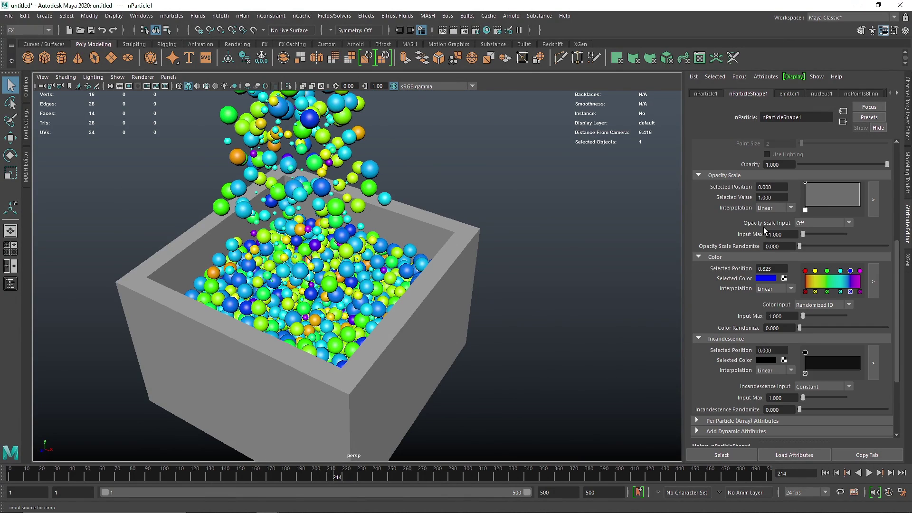
scroll(763, 227, "down", 2)
scroll(757, 238, "down", 4)
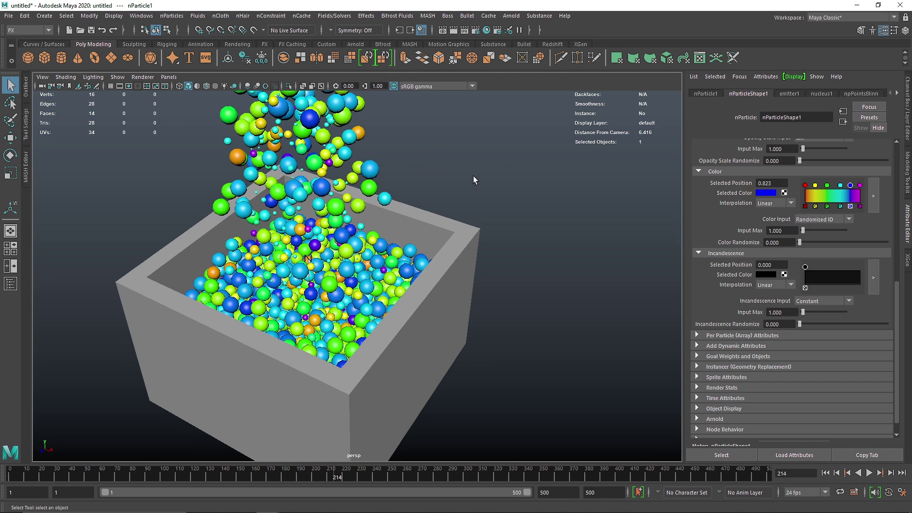
scroll(473, 176, "down", 5)
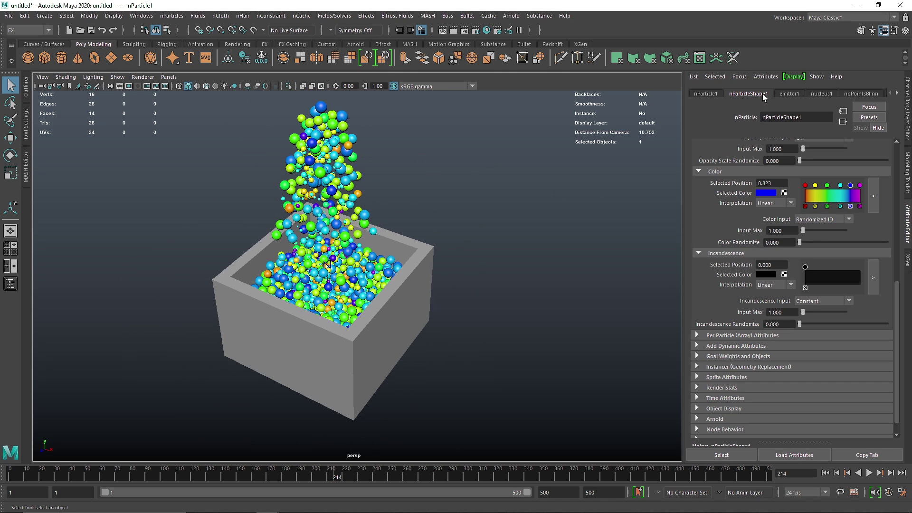
Delete the open box from the scene.
left_click(825, 93)
left_click(430, 262)
key("Delete")
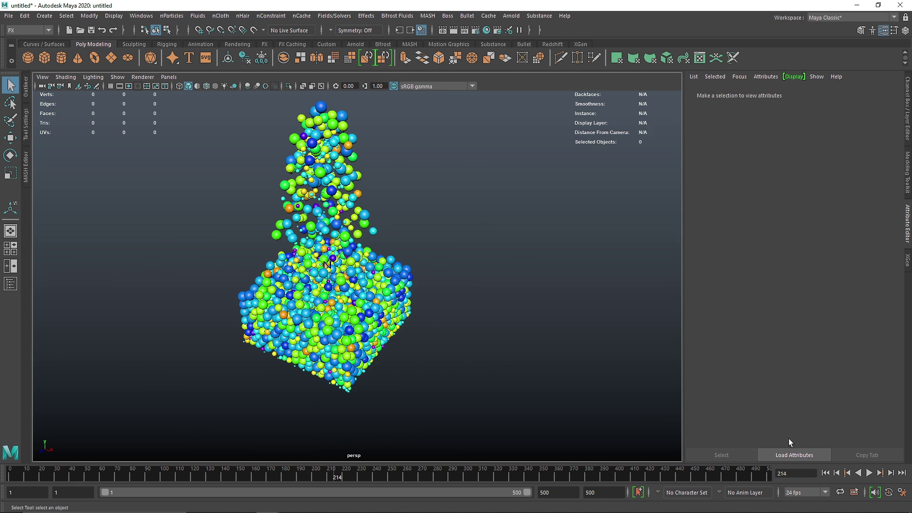
Replay from the first frame to frame 275 with the nucleus gravity at 0, wind speed at 4.670 and wind noise at 1.000.
left_click(825, 472)
left_click(328, 264)
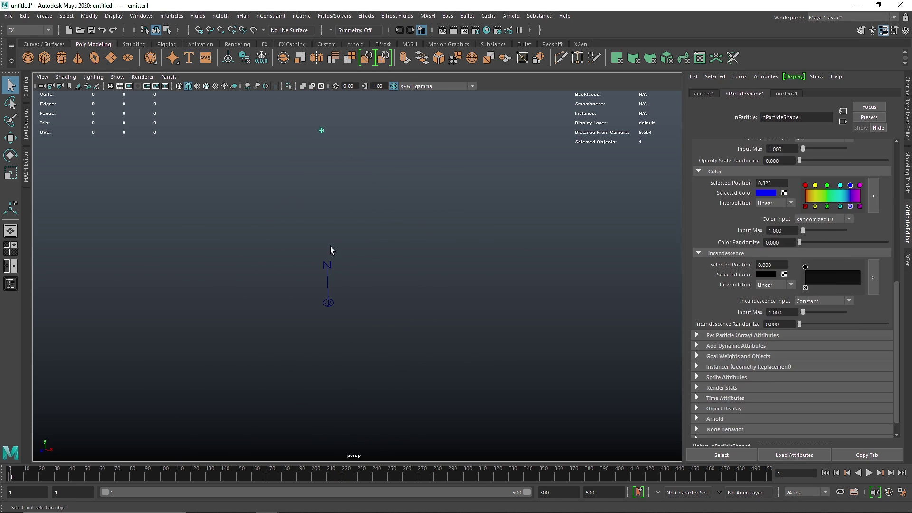
left_click(869, 473)
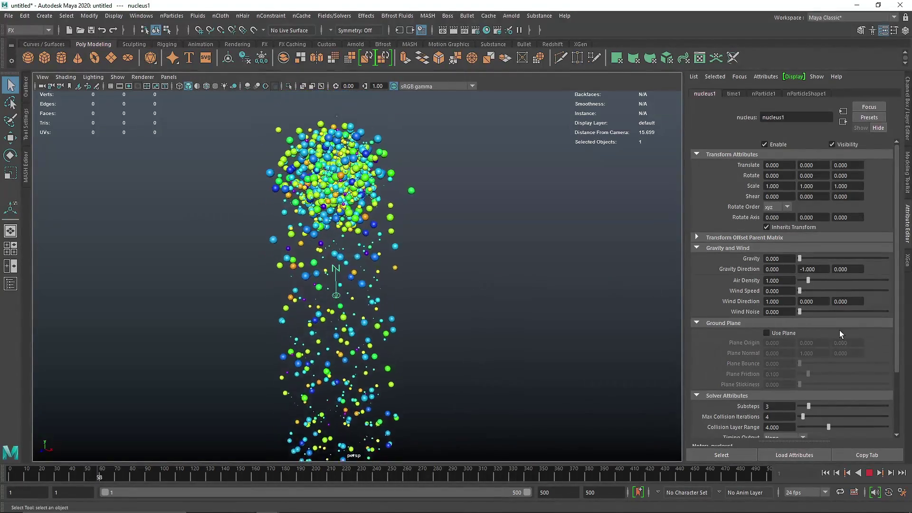
left_click_drag(800, 291, 887, 312)
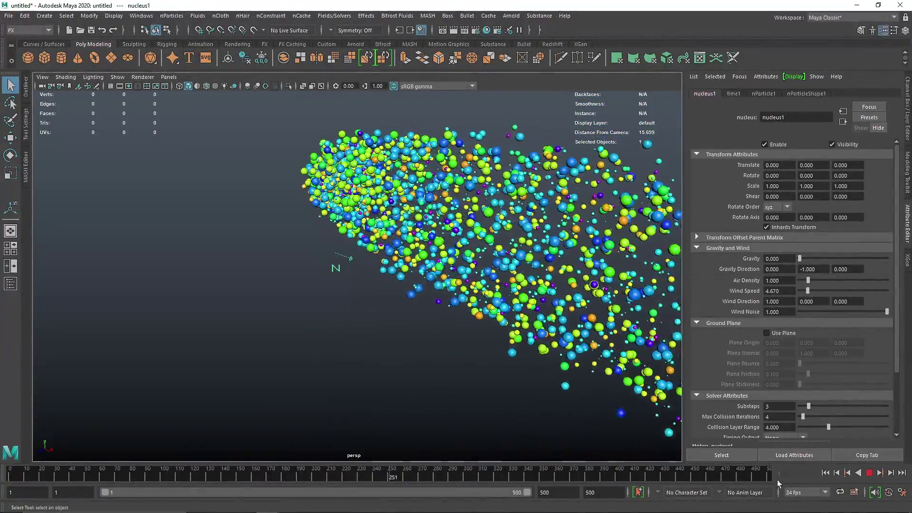
left_click(869, 473)
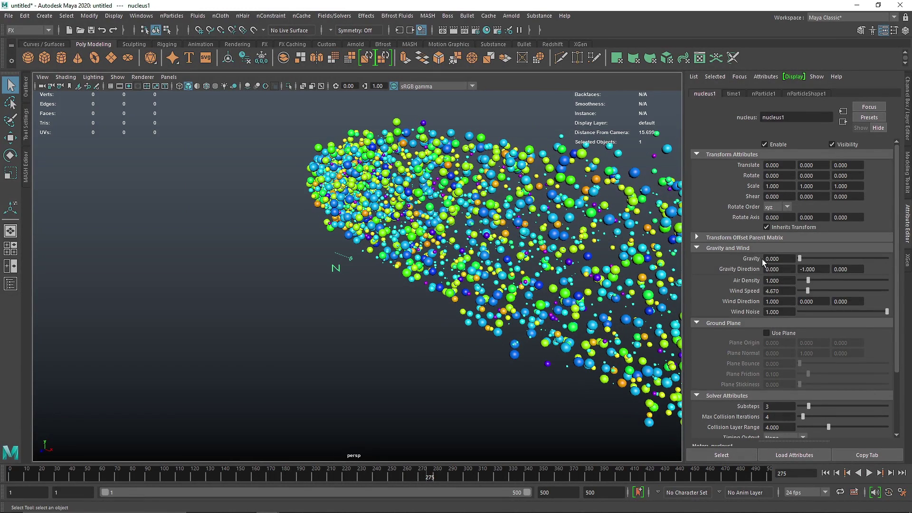
Set the nucleus wind speed and wind noise to 0 and replay the simulation from the first frame to frame 25.
left_click(425, 337)
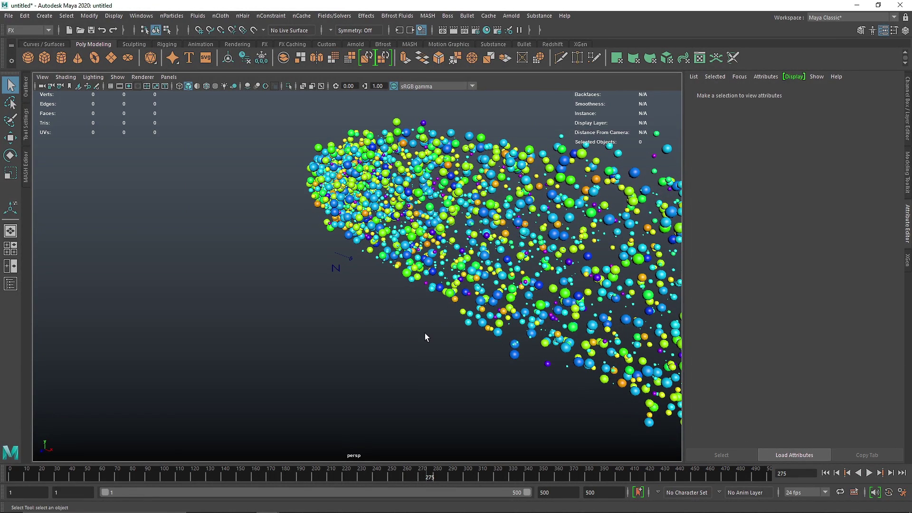
left_click_drag(348, 265, 350, 261)
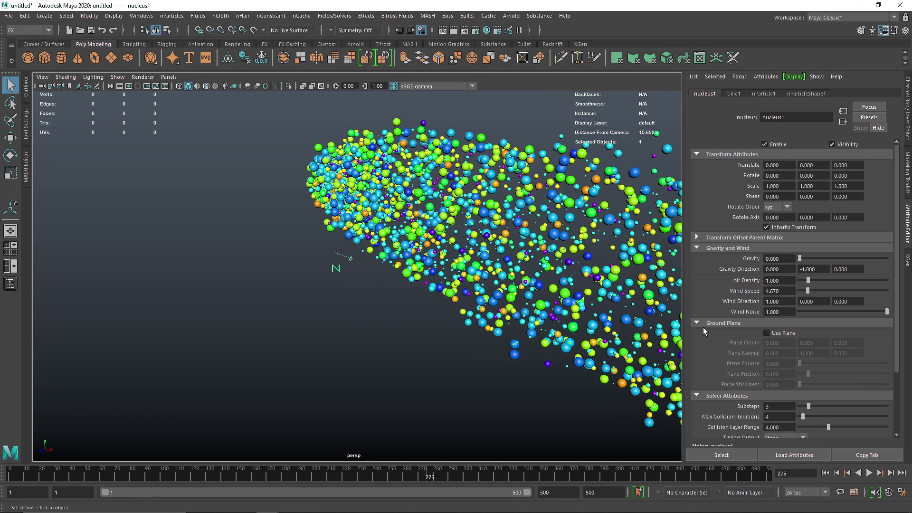
left_click_drag(806, 292, 797, 292)
left_click(825, 473)
left_click(869, 473)
left_click(869, 472)
middle_click_drag(368, 277, 393, 332, "alt")
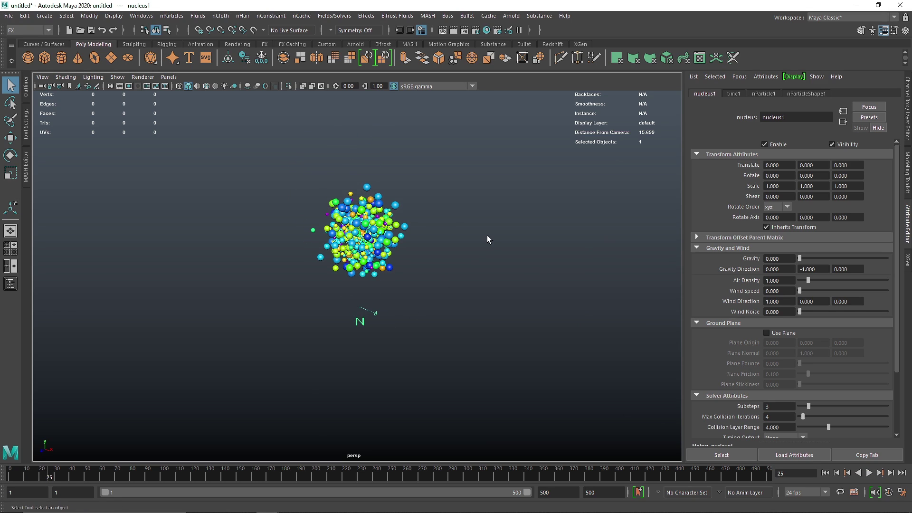
Add a turbulence field to the nParticles and set its magnitude to 55.670.
left_click_drag(492, 220, 395, 264)
left_click(333, 16)
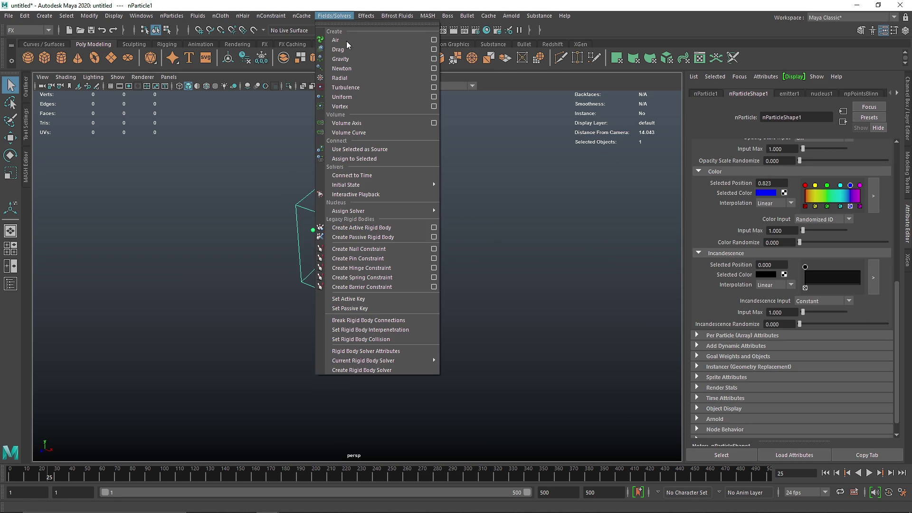
left_click(355, 87)
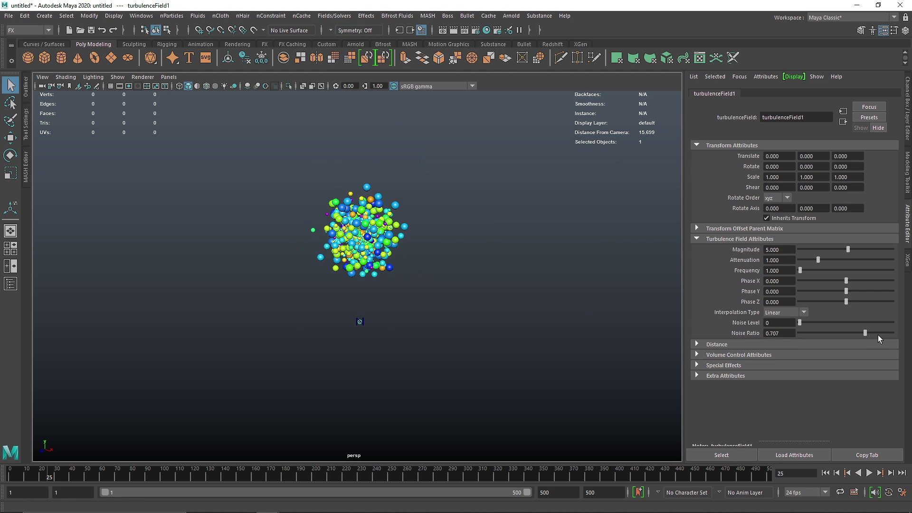
left_click_drag(848, 250, 872, 250)
Play the simulation to frame 113 to examine how the turbulence moves the particles.
left_click(873, 473)
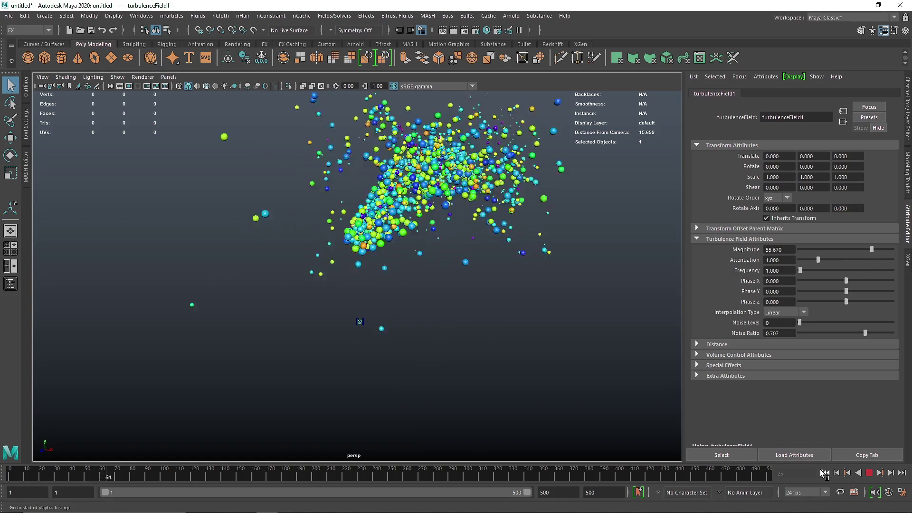
key("Escape")
left_click_drag(432, 208, 410, 199, "alt")
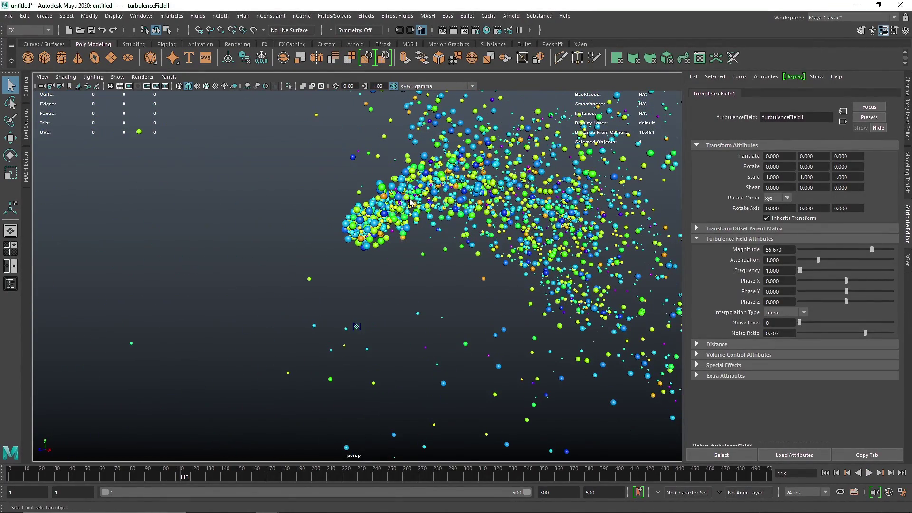
Return to the first frame and select the nucleus and the turbulence field together.
left_click(385, 177)
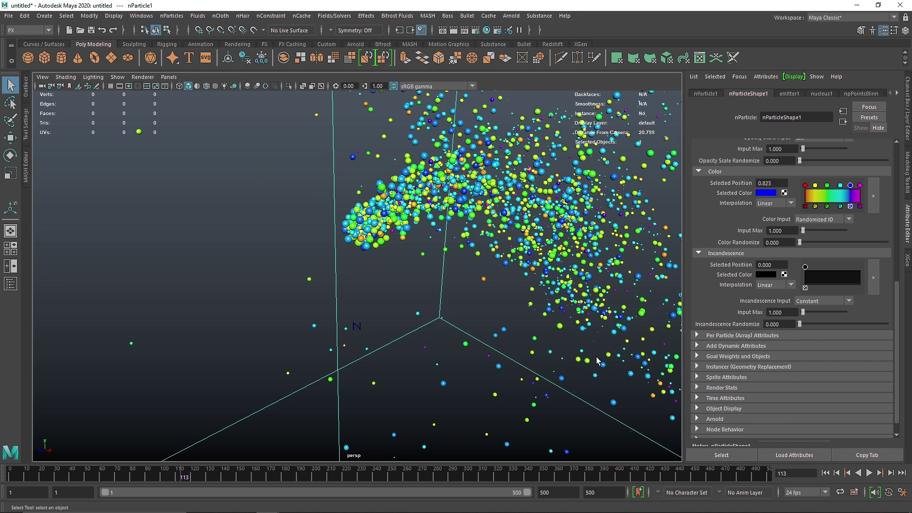
left_click(826, 472)
left_click(357, 229)
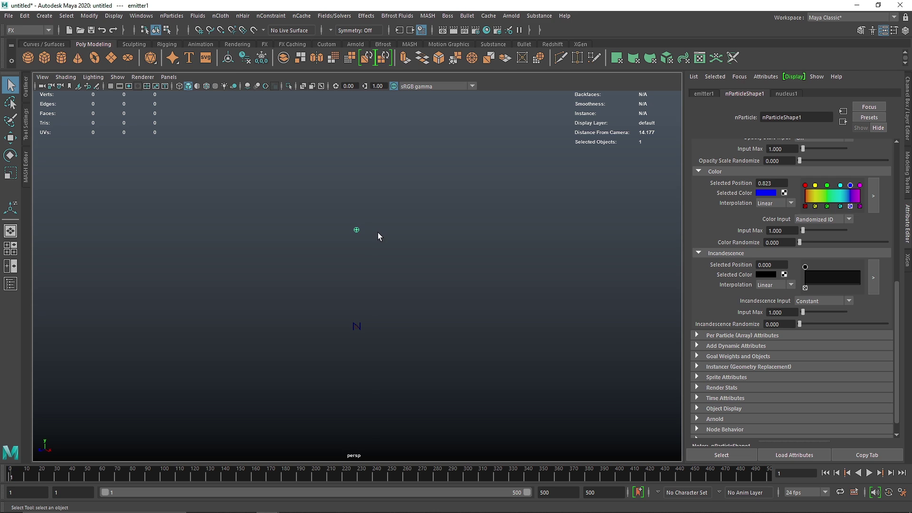
left_click_drag(285, 241, 390, 367)
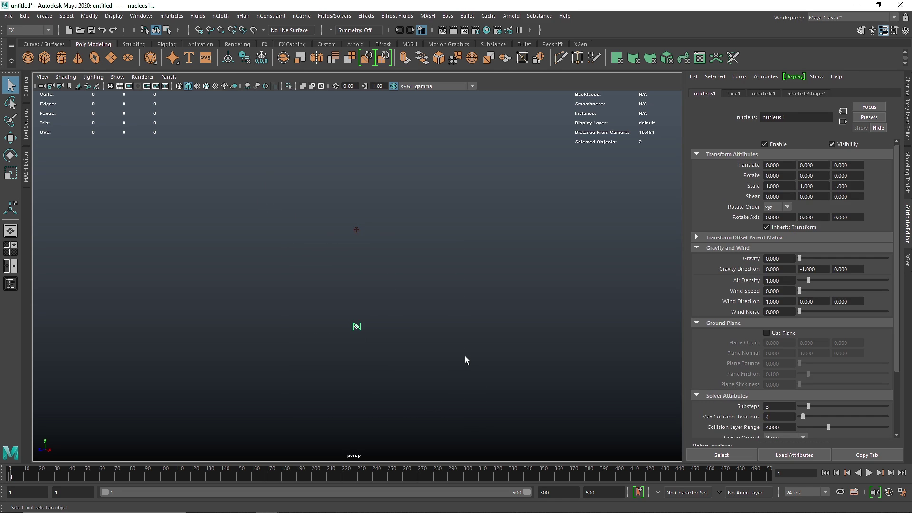